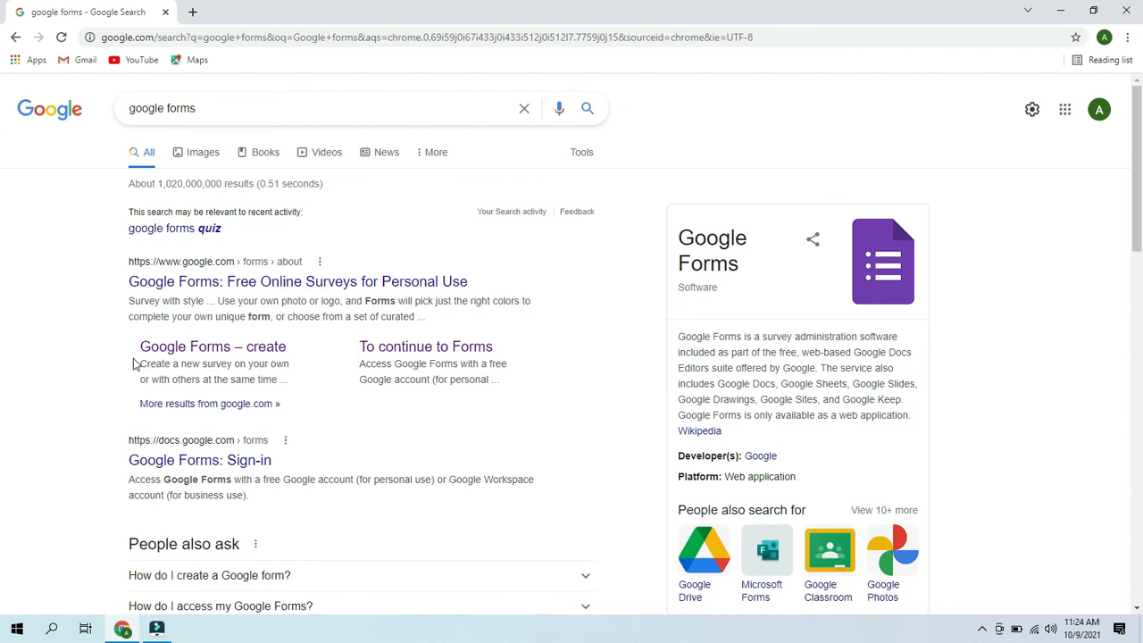
- Open the Google Forms about page from the search results and go on to the Forms home page
click(214, 354)
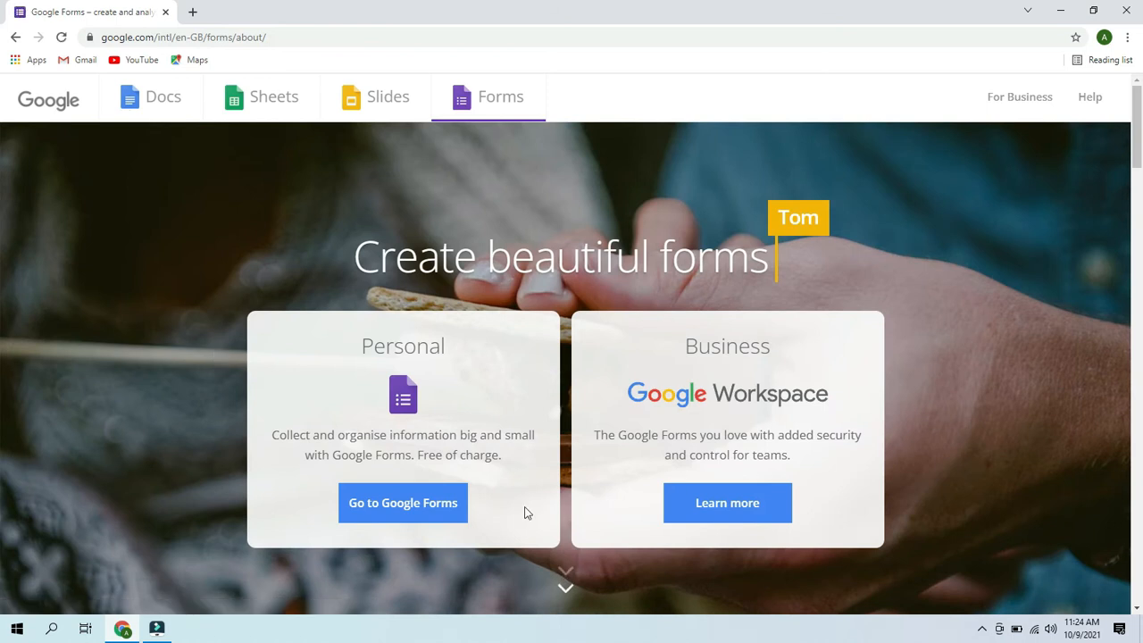
click(416, 505)
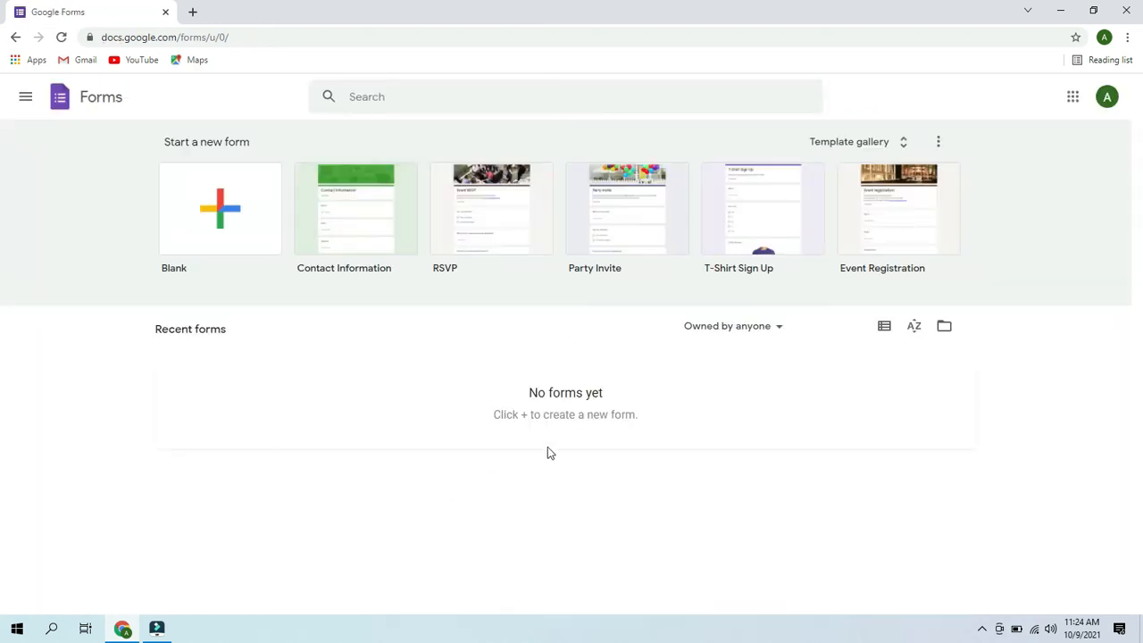
- Create a blank form, dismiss the creation tip, and replace the title with 'Math Quiz'
click(230, 208)
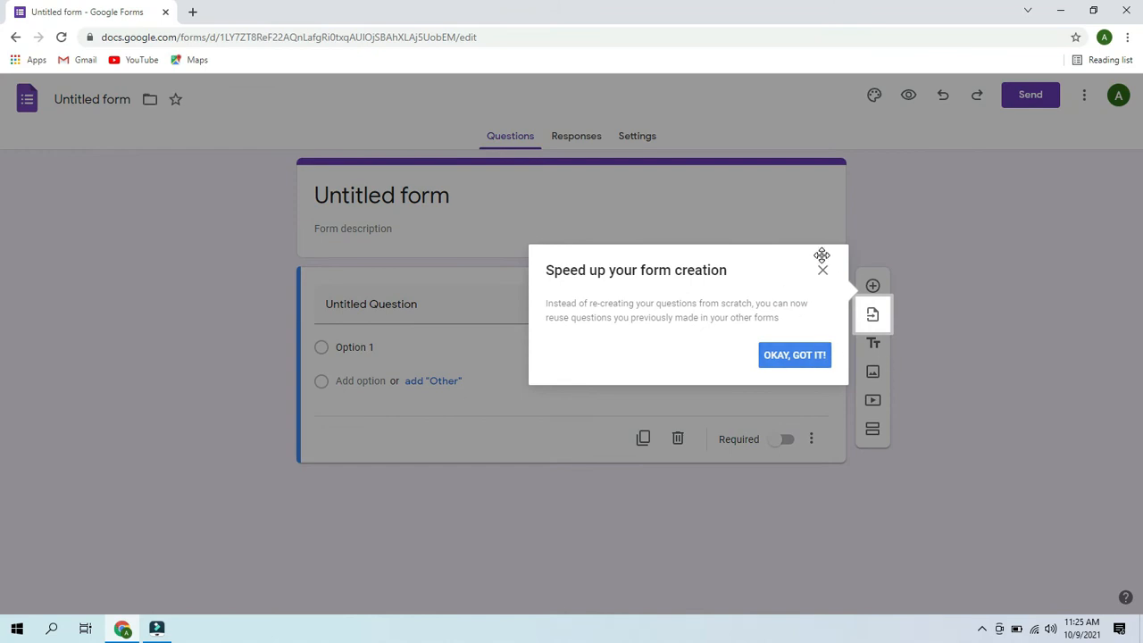
click(821, 271)
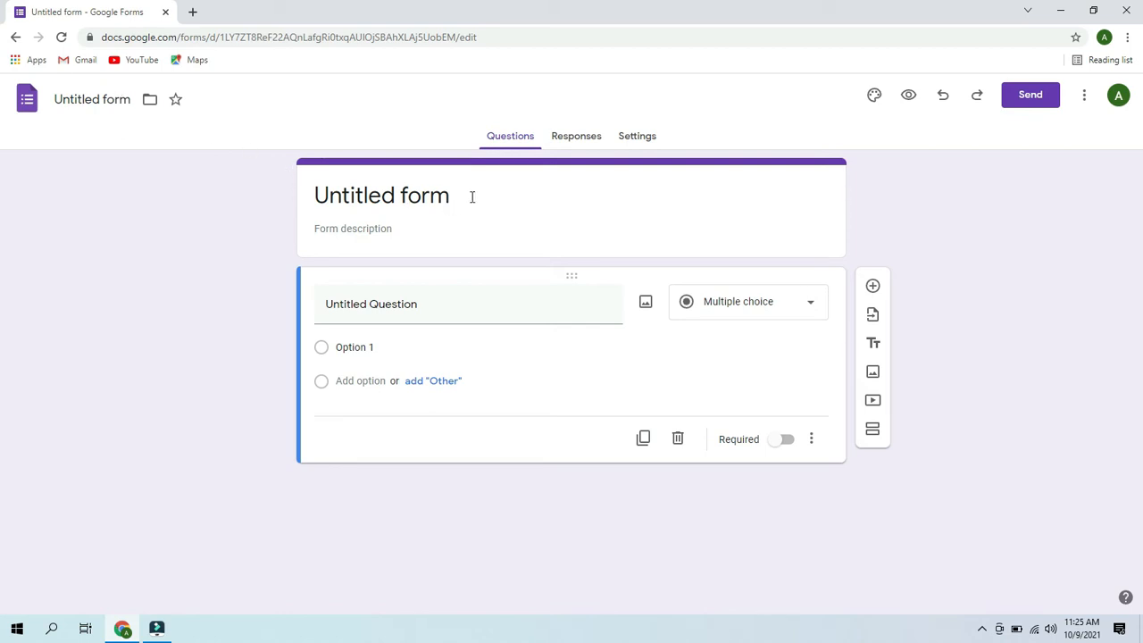
click(429, 203)
key(ctrl+a)
key(BackSpace)
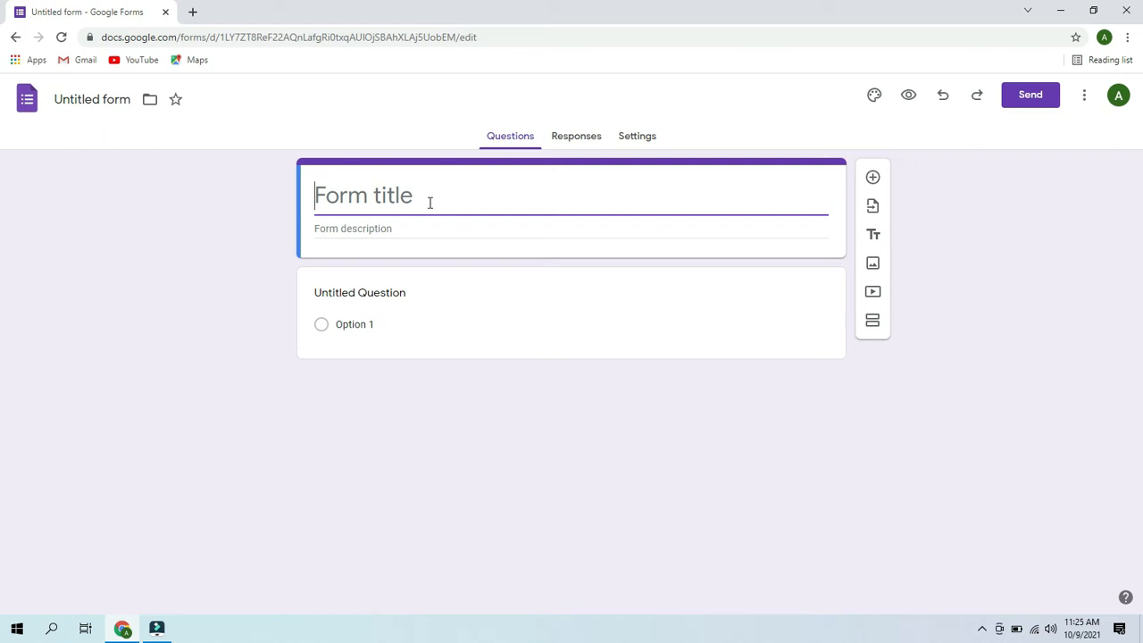
text(M)
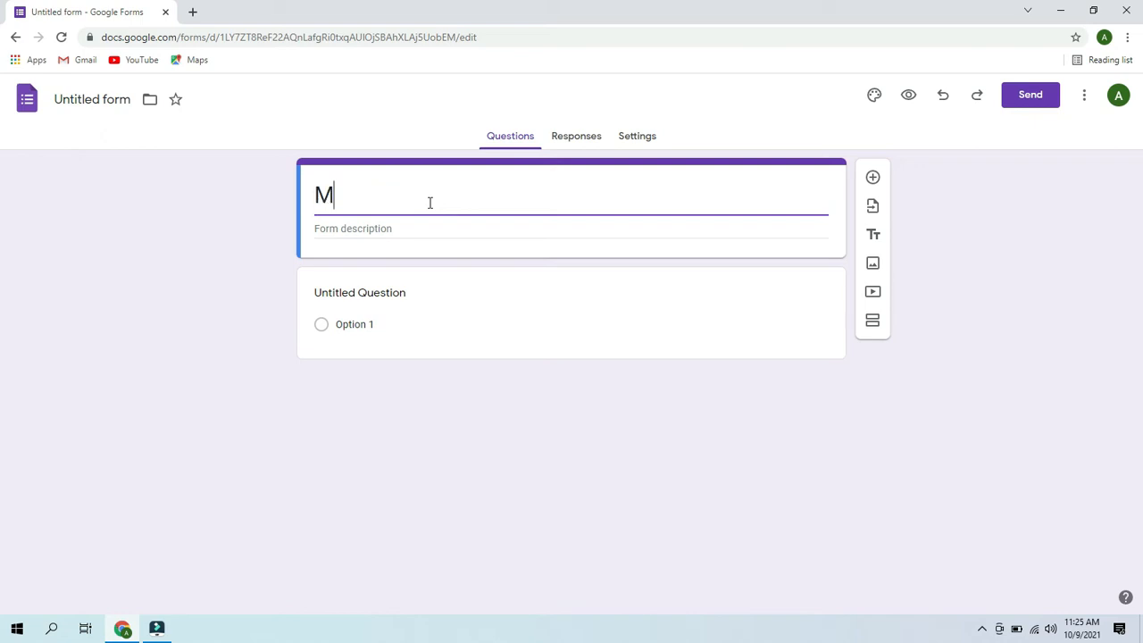
text(ath Quiz)
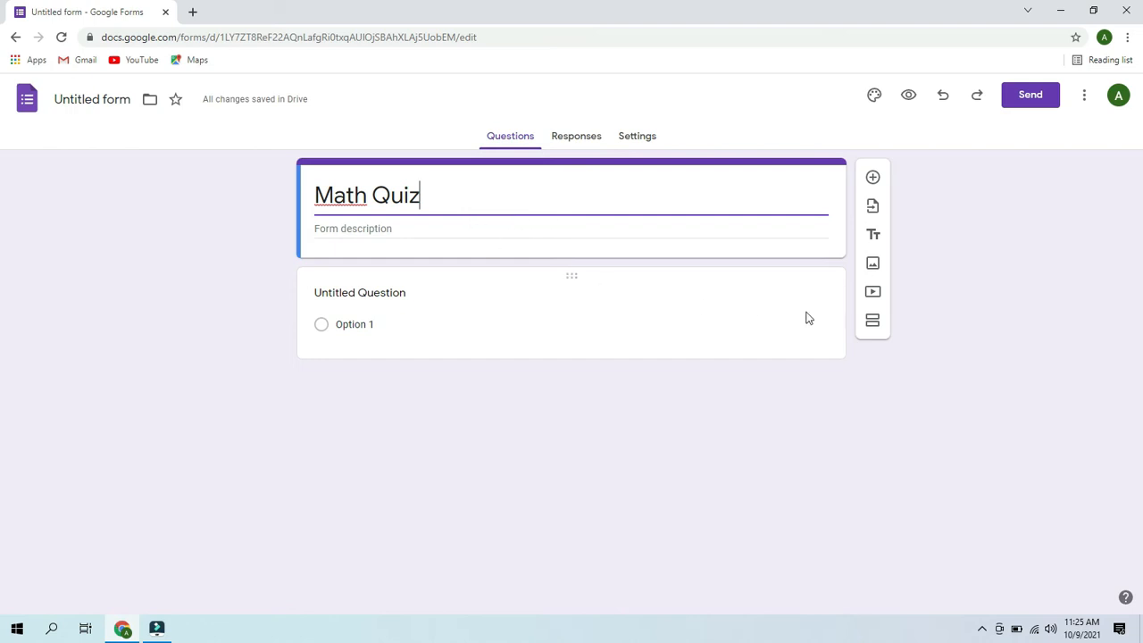
click(415, 293)
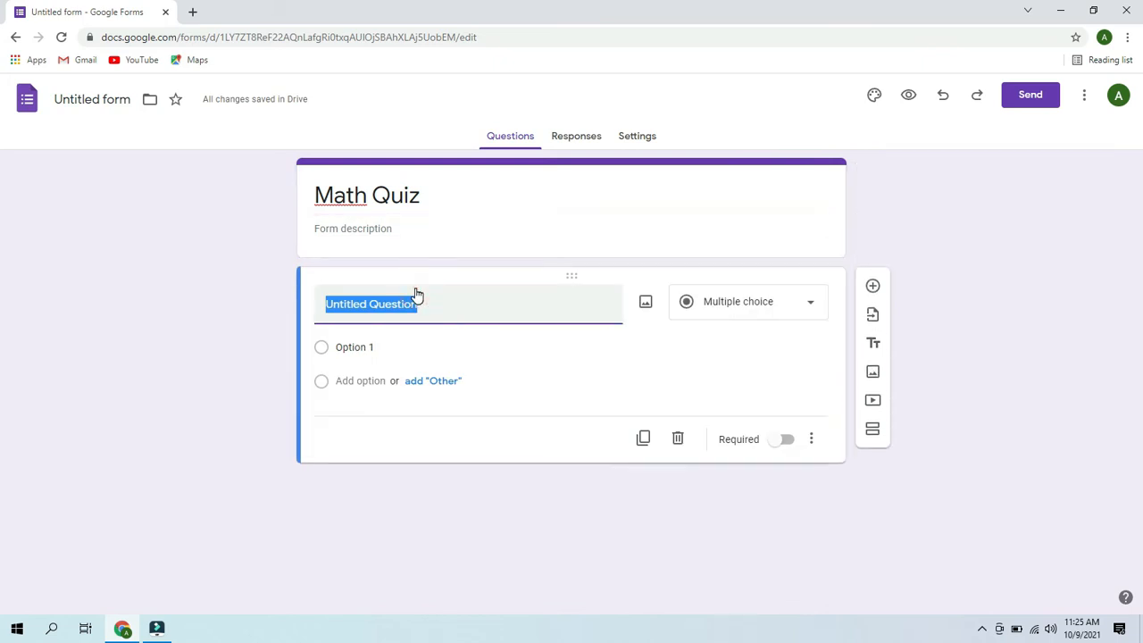
- Add short-answer questions titled Name, Roll Number and Department
text(Name)
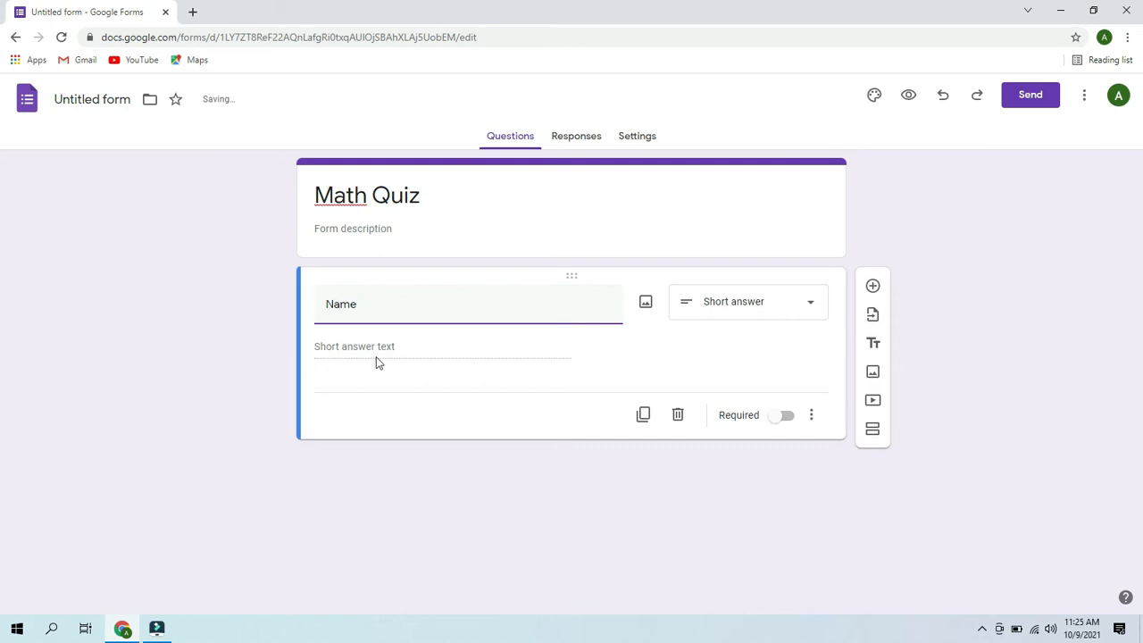
click(791, 303)
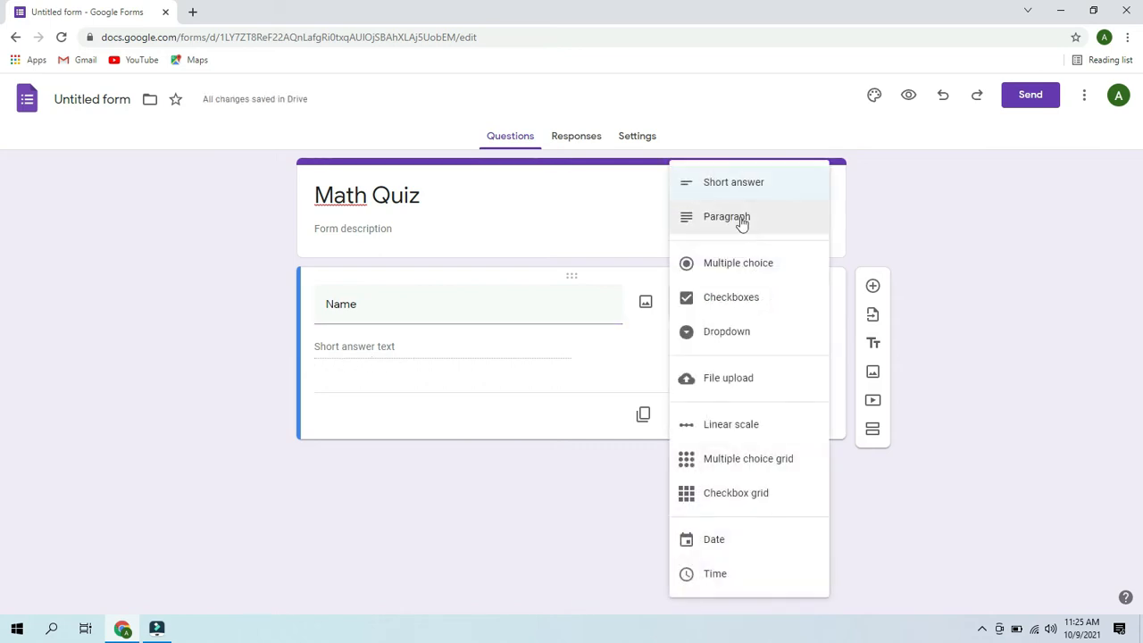
click(721, 195)
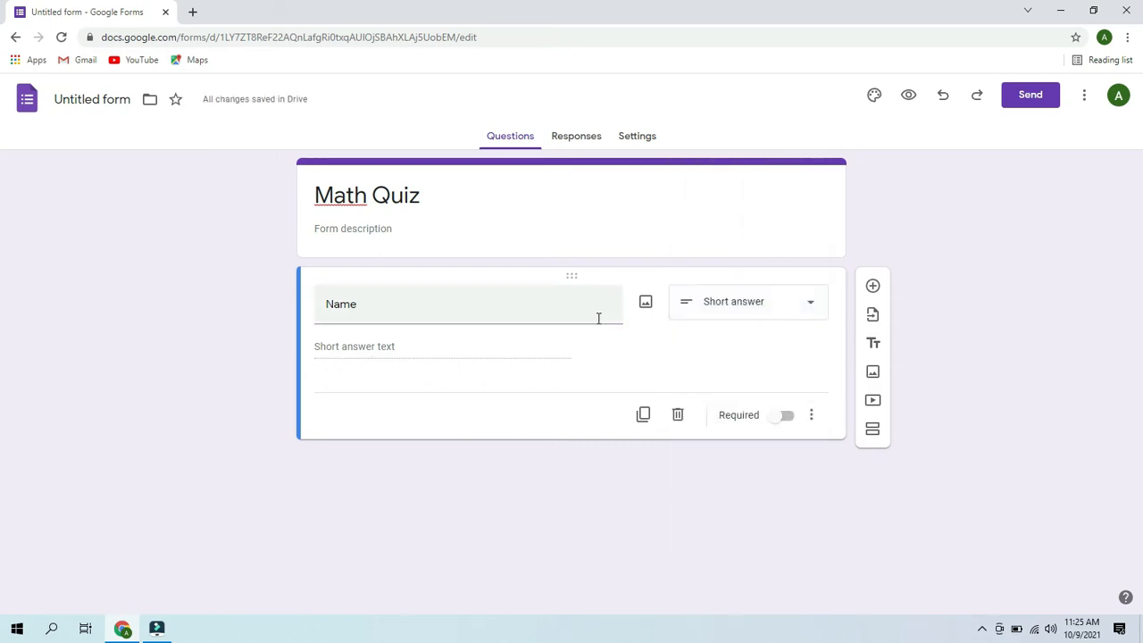
click(872, 286)
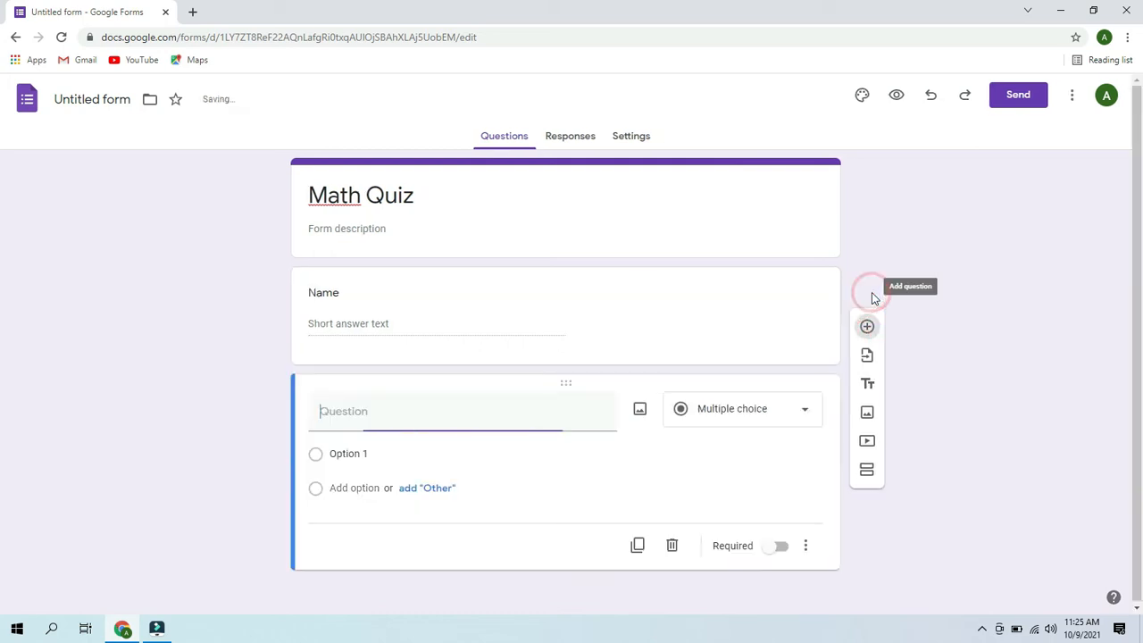
click(499, 419)
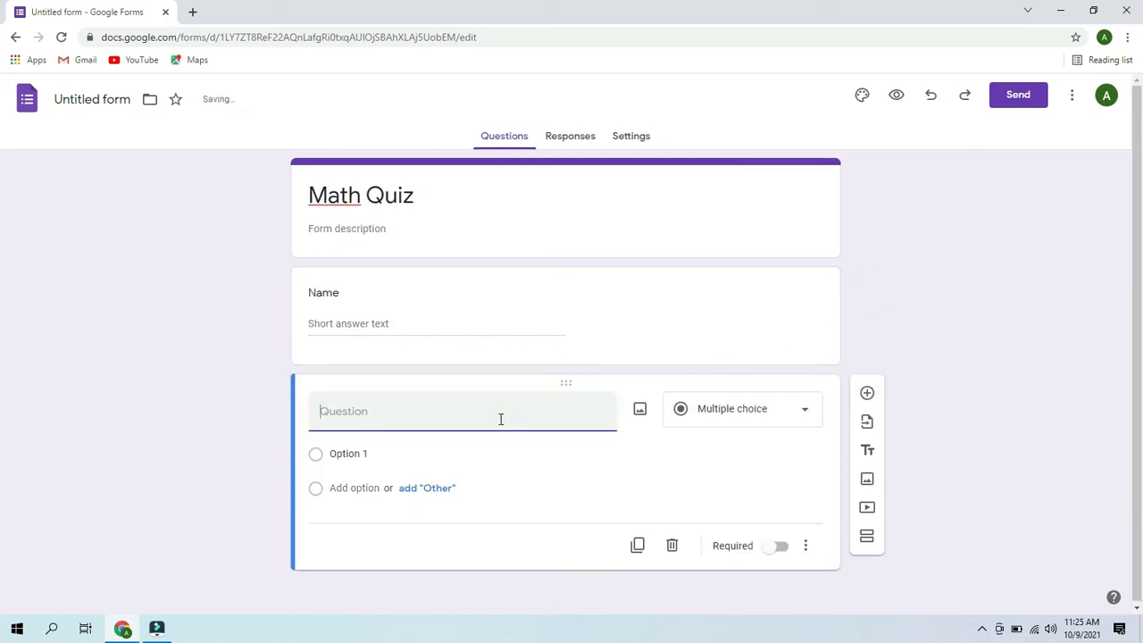
text(Roll Number)
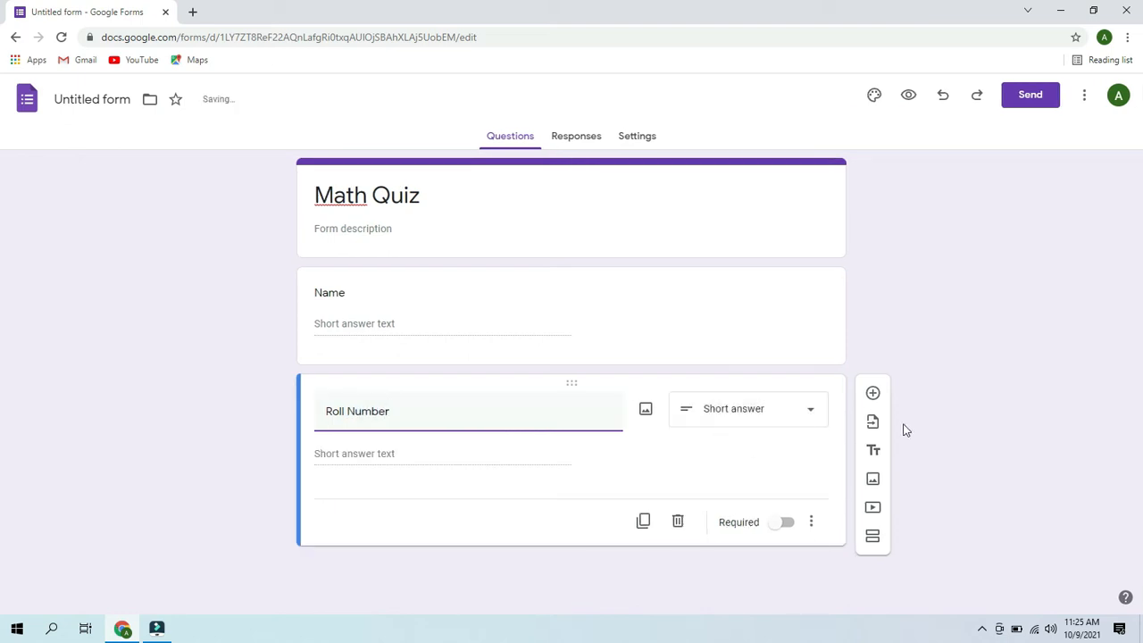
click(872, 392)
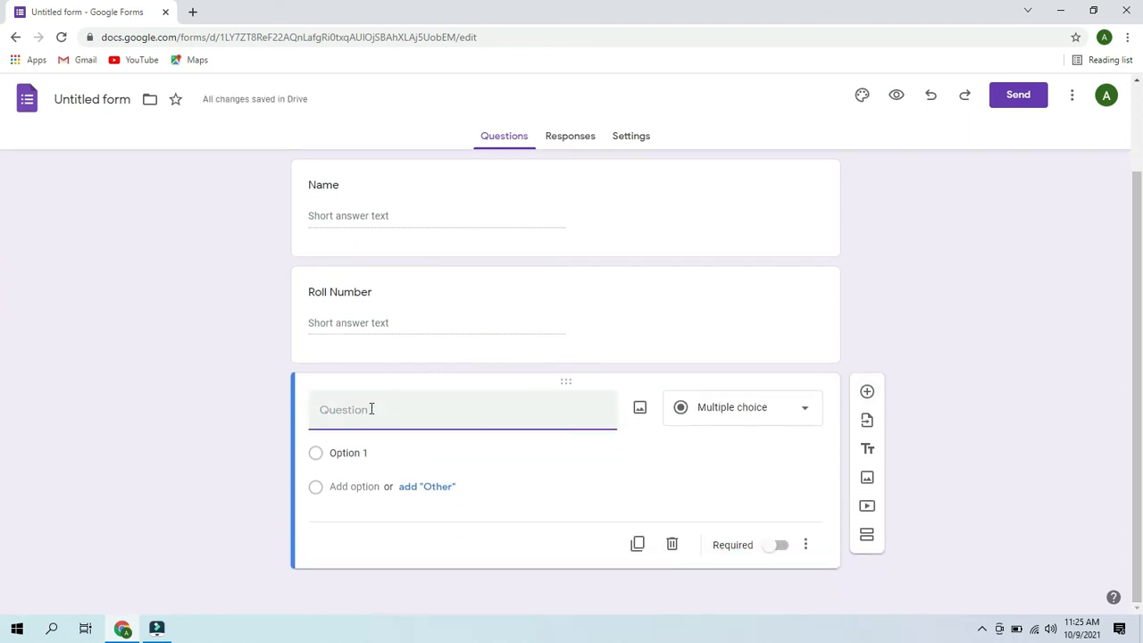
text(Department)
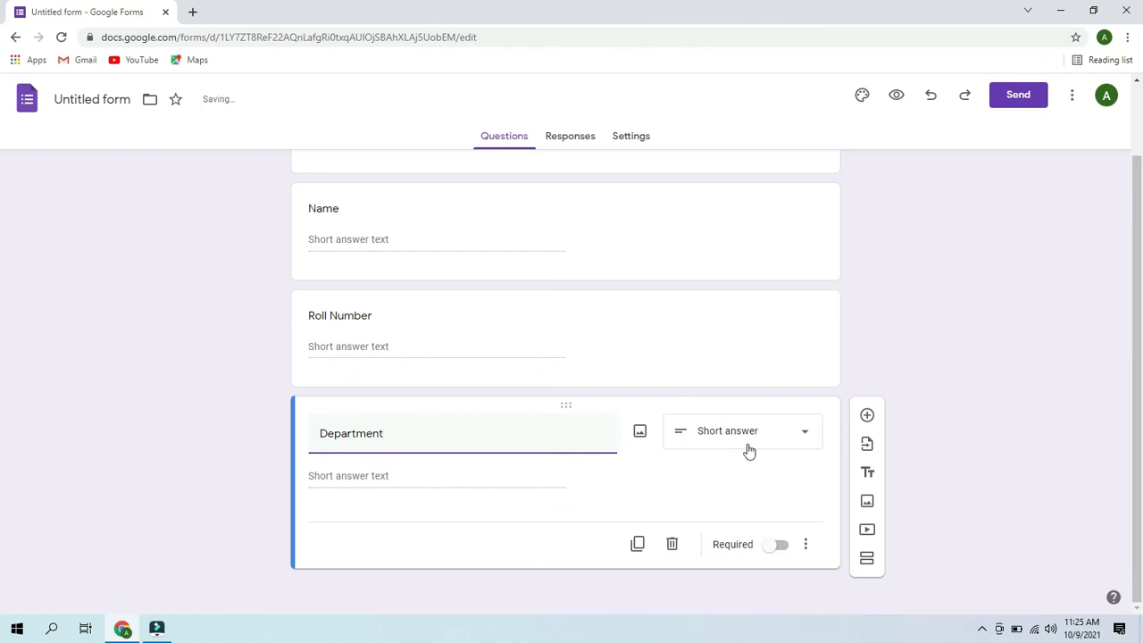
- Add a short-answer Semester question, leaving it without a description
click(866, 415)
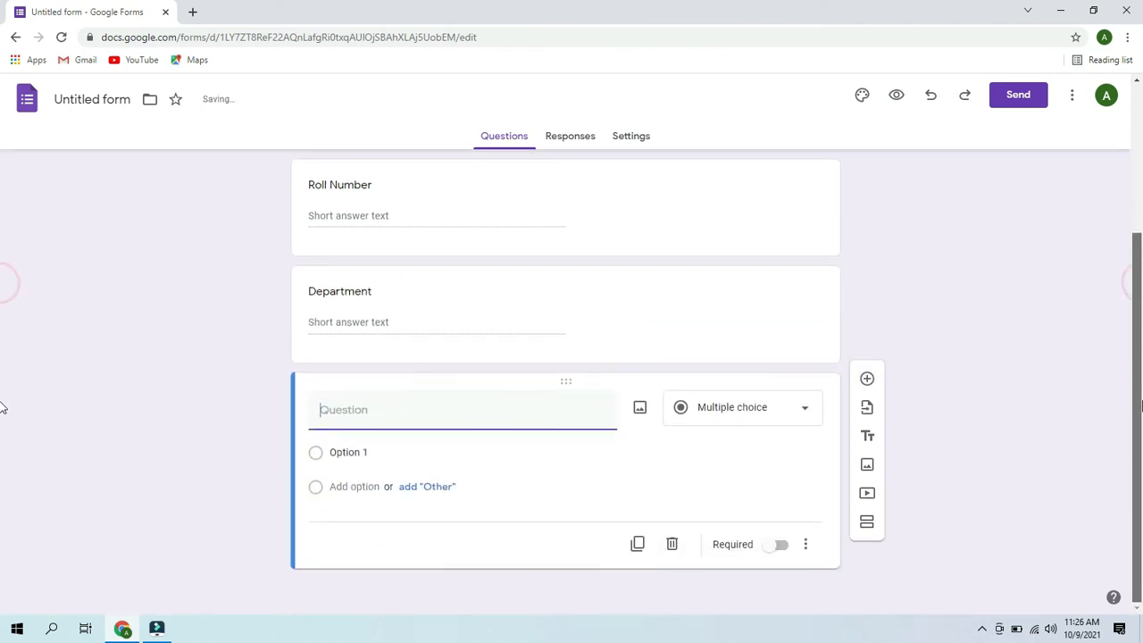
text(Sem)
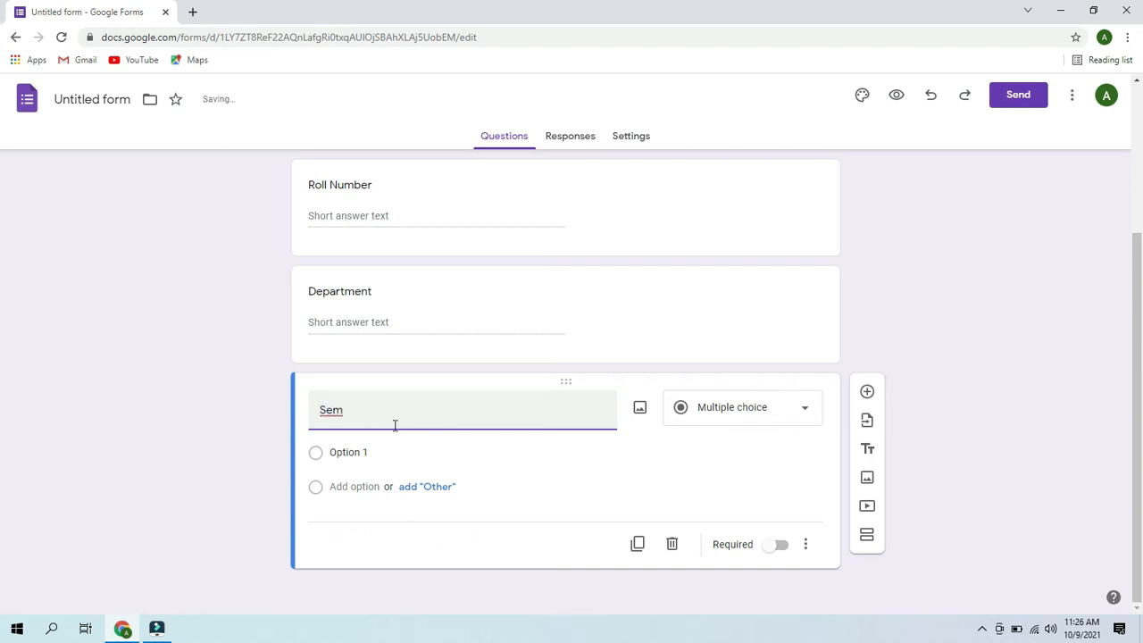
text(ester)
click(791, 413)
click(723, 184)
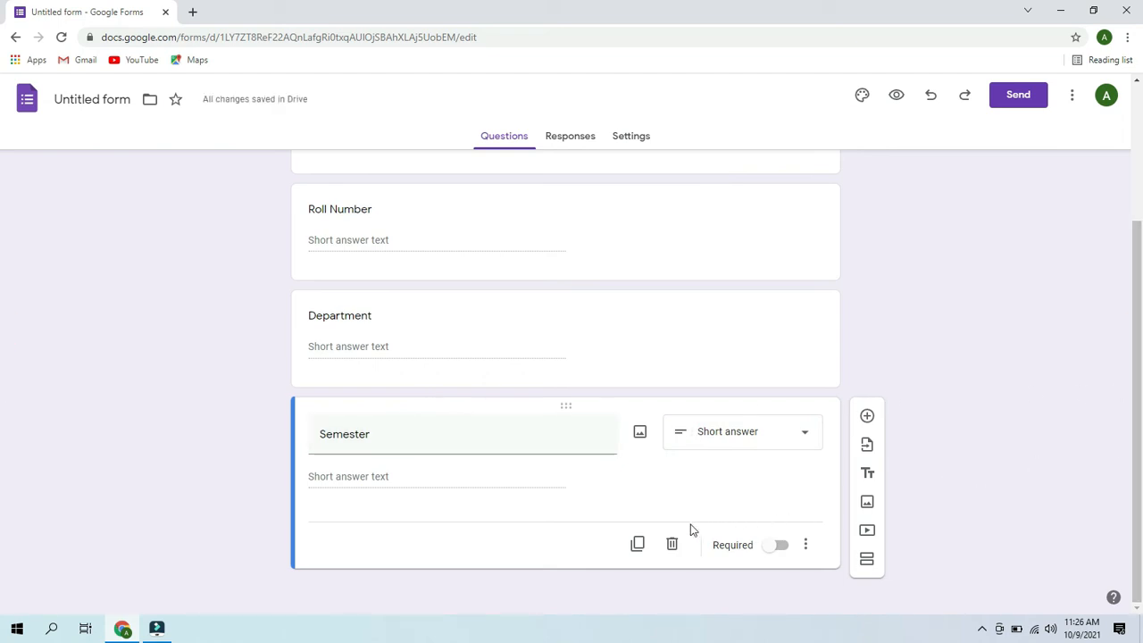
click(805, 545)
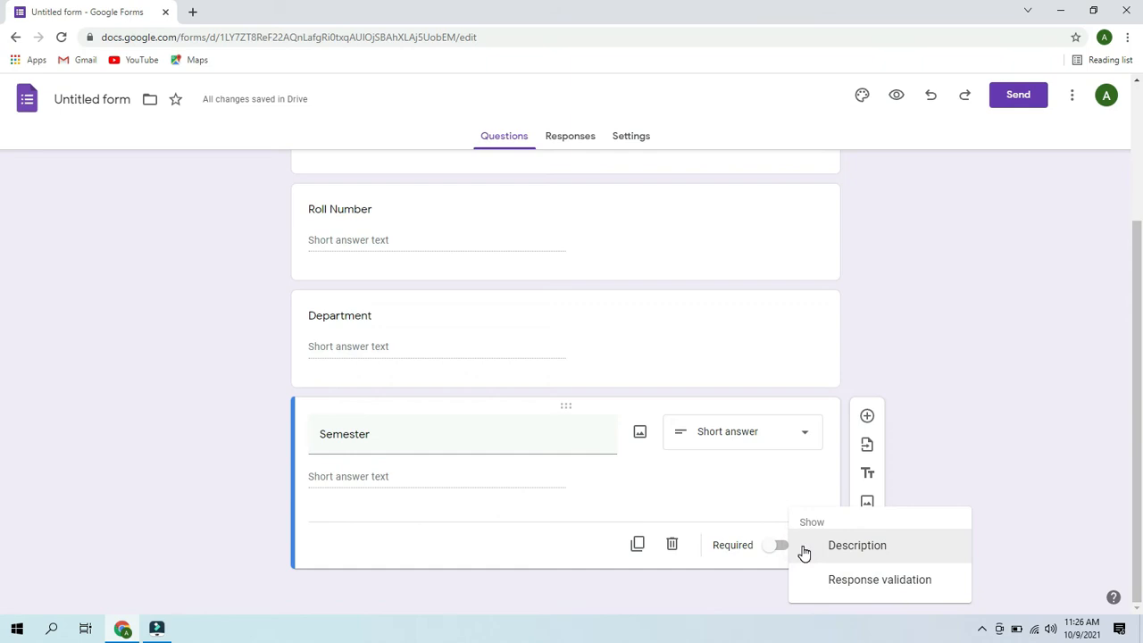
click(804, 553)
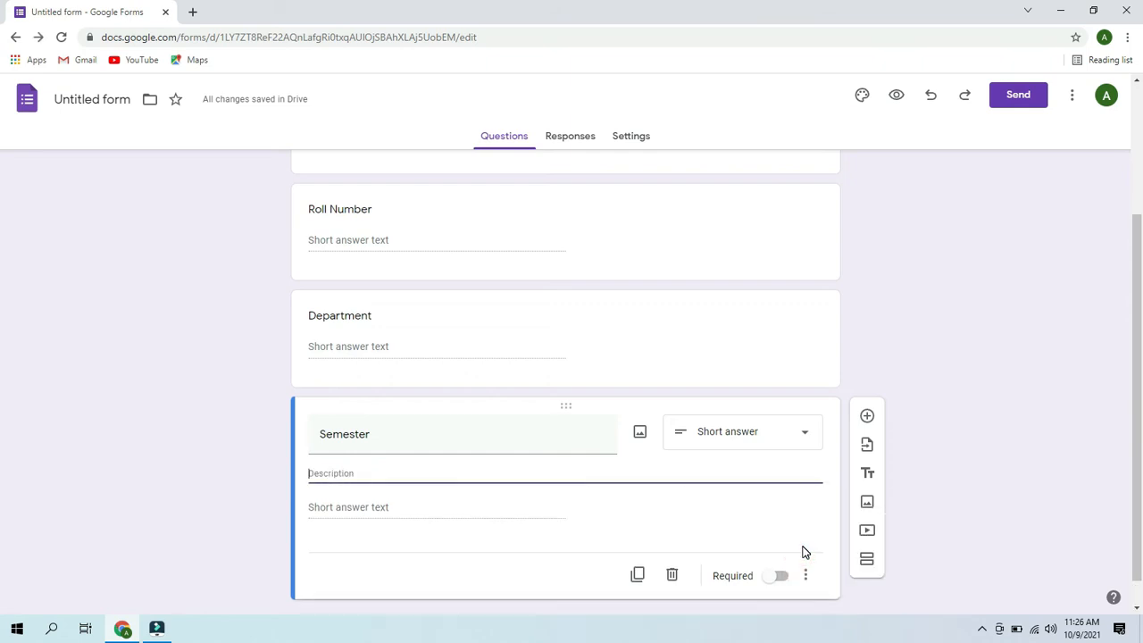
click(805, 574)
click(845, 560)
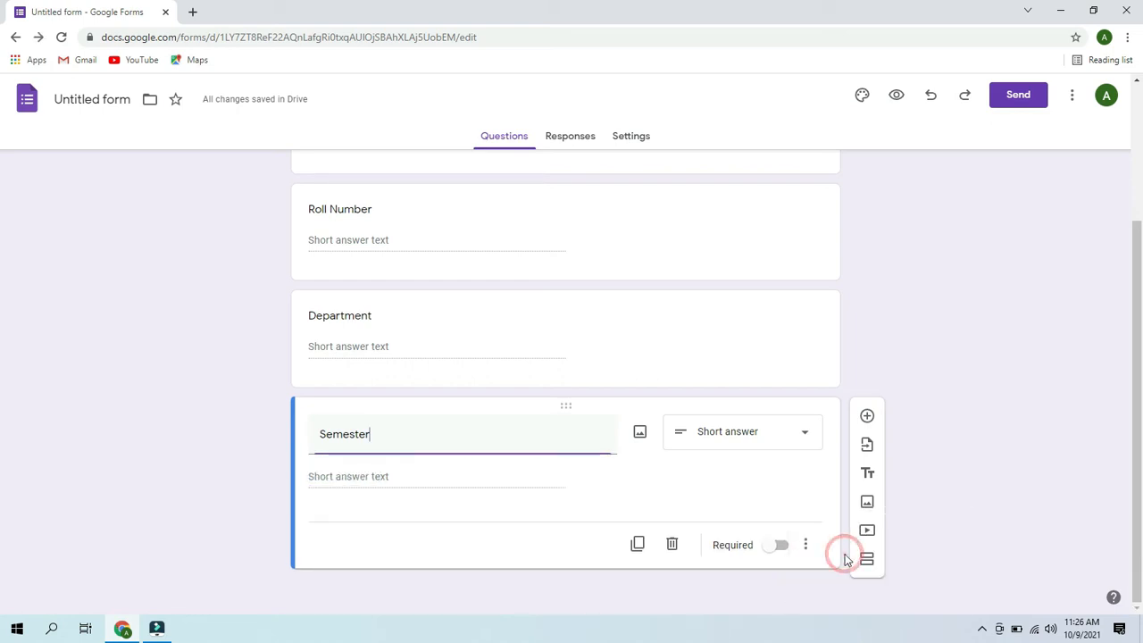
- Add another question below Semester titled 'Password'
click(866, 416)
click(397, 411)
text(Password)
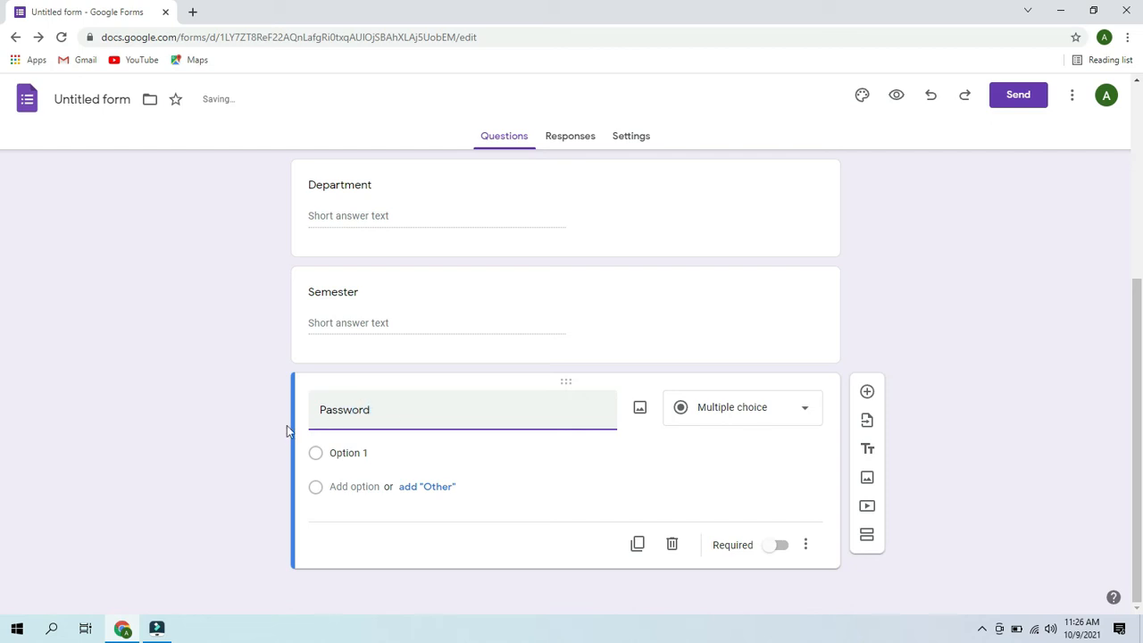
click(808, 548)
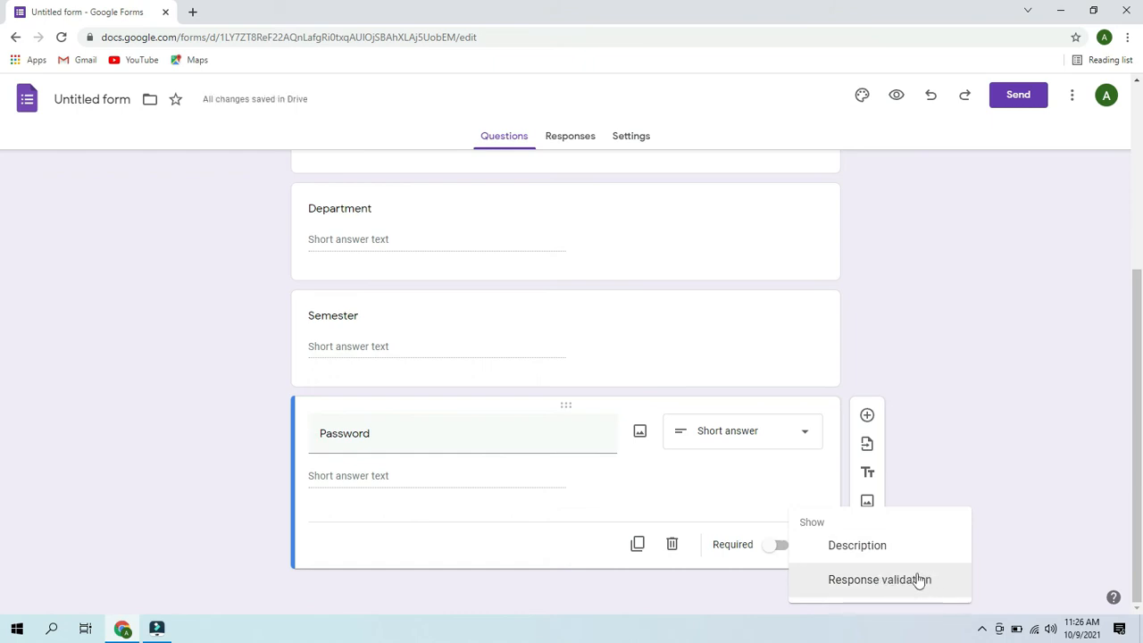
- Turn on Number response validation for the Password question
click(901, 581)
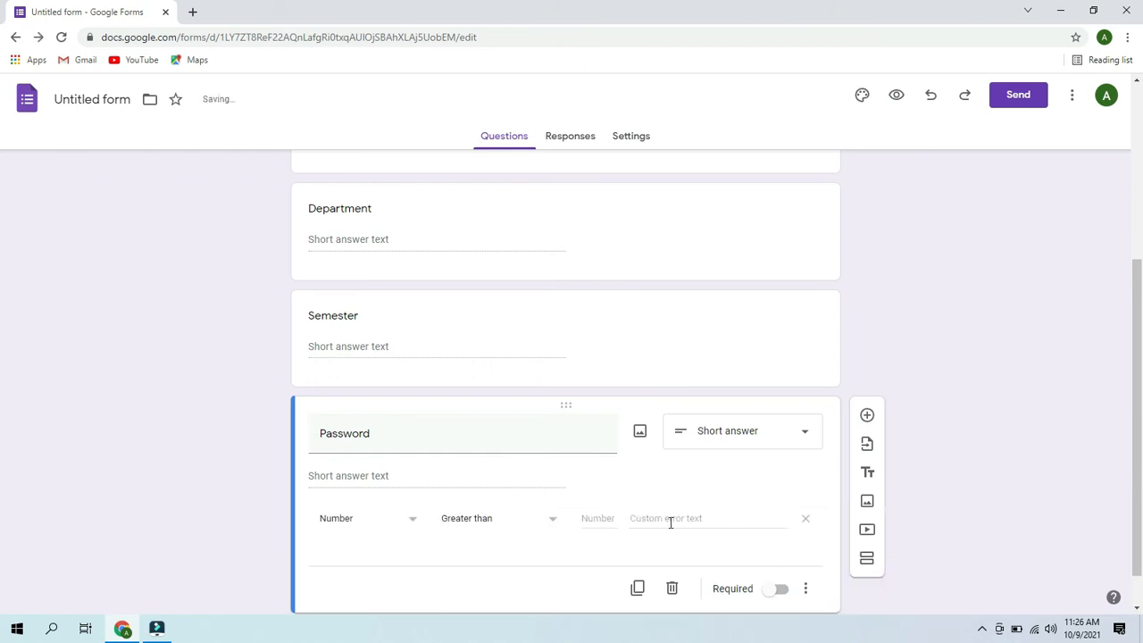
click(380, 517)
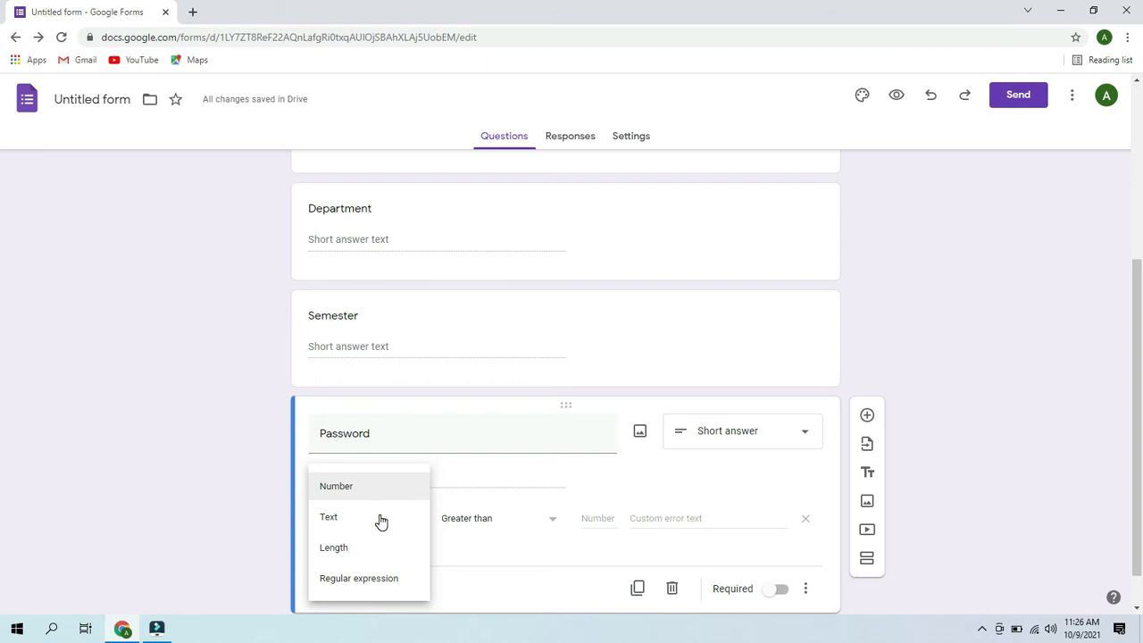
click(337, 492)
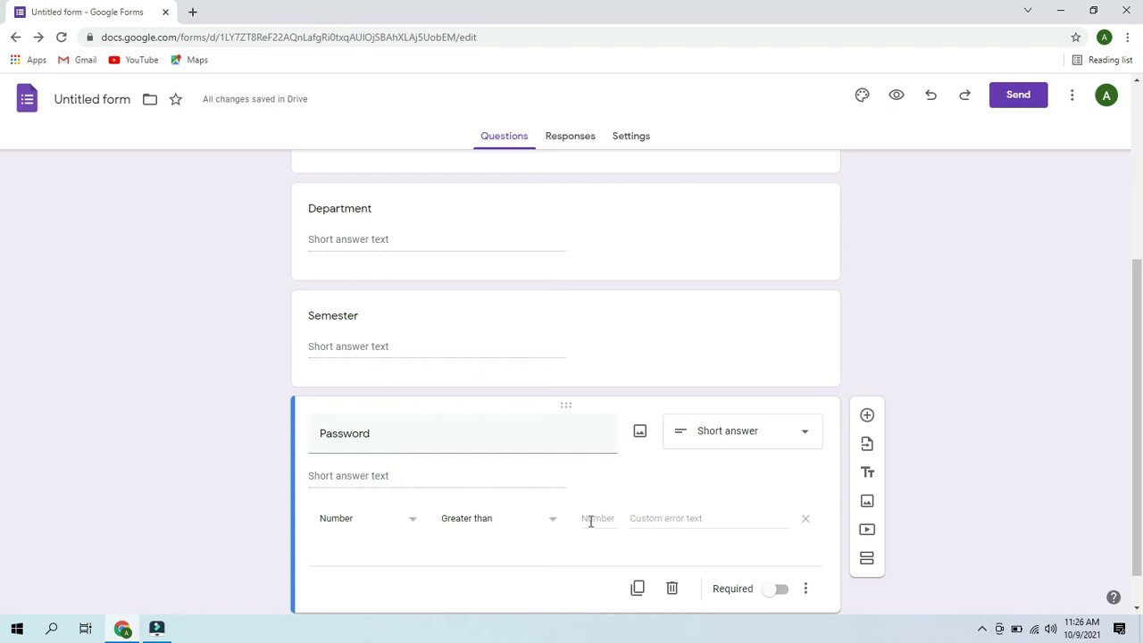
click(549, 523)
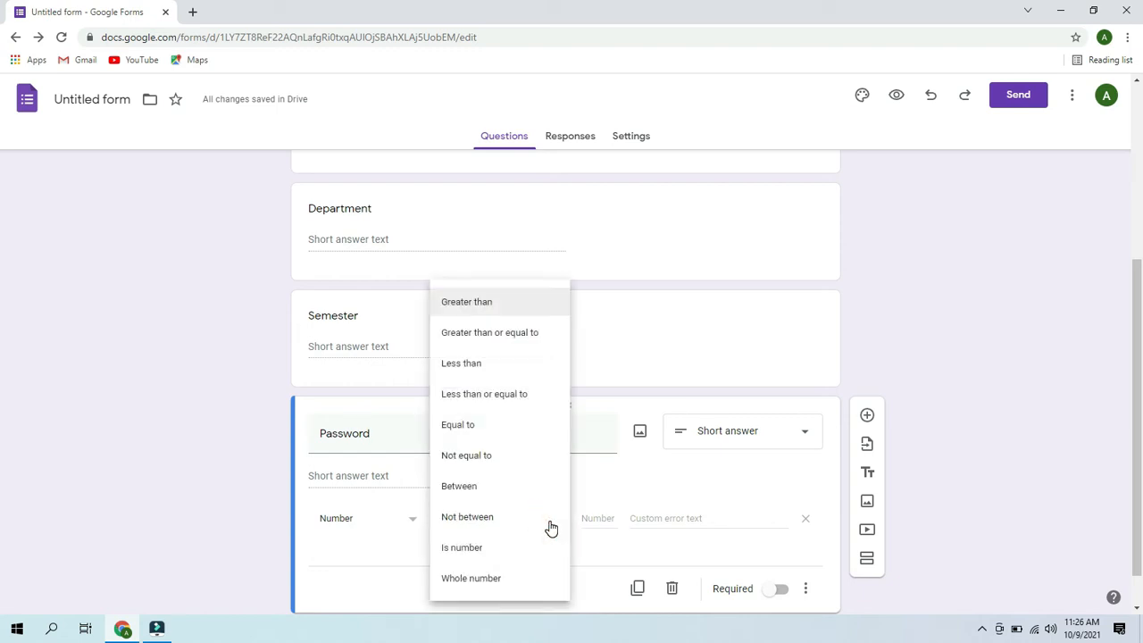
click(492, 582)
click(439, 478)
click(339, 473)
click(314, 470)
click(352, 525)
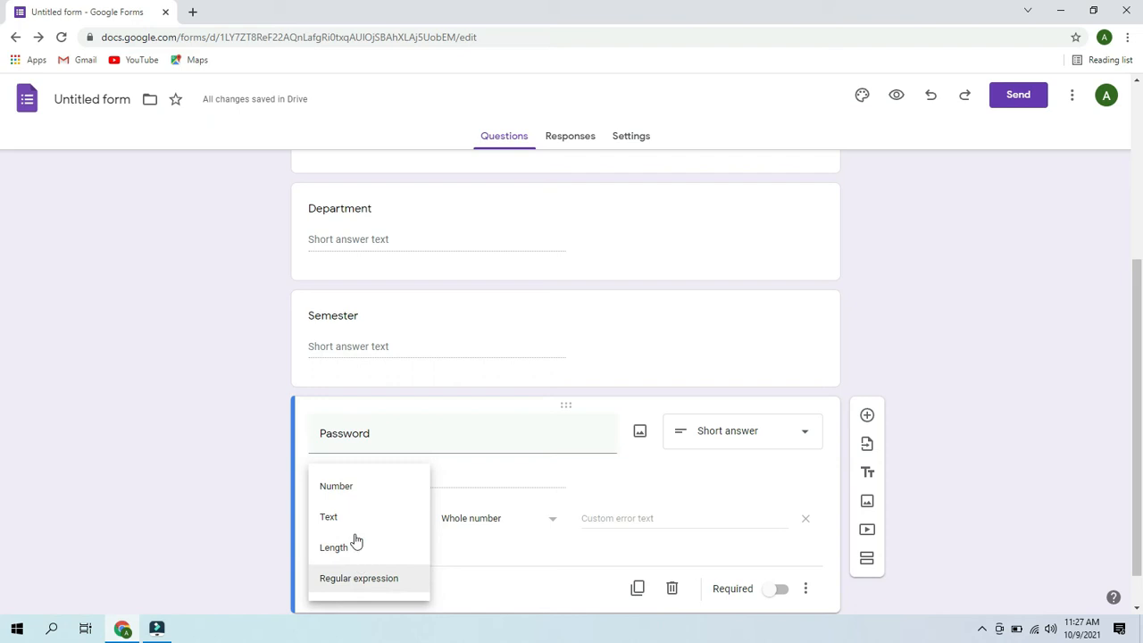
click(351, 494)
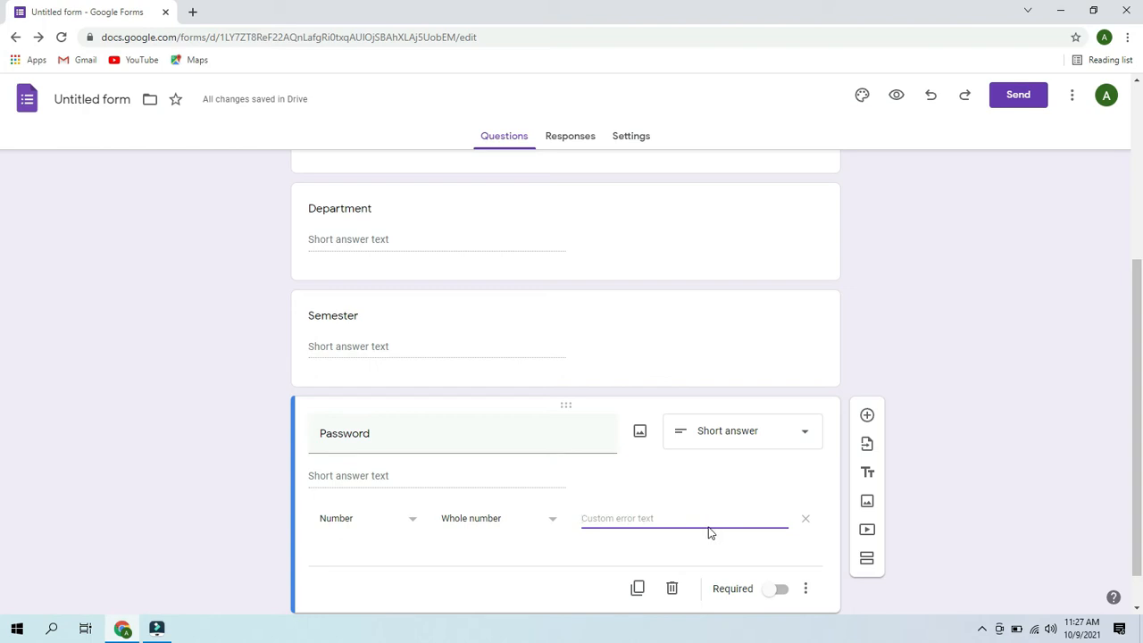
click(383, 477)
click(332, 477)
- Keep Password as a short-answer question and make it required
click(809, 434)
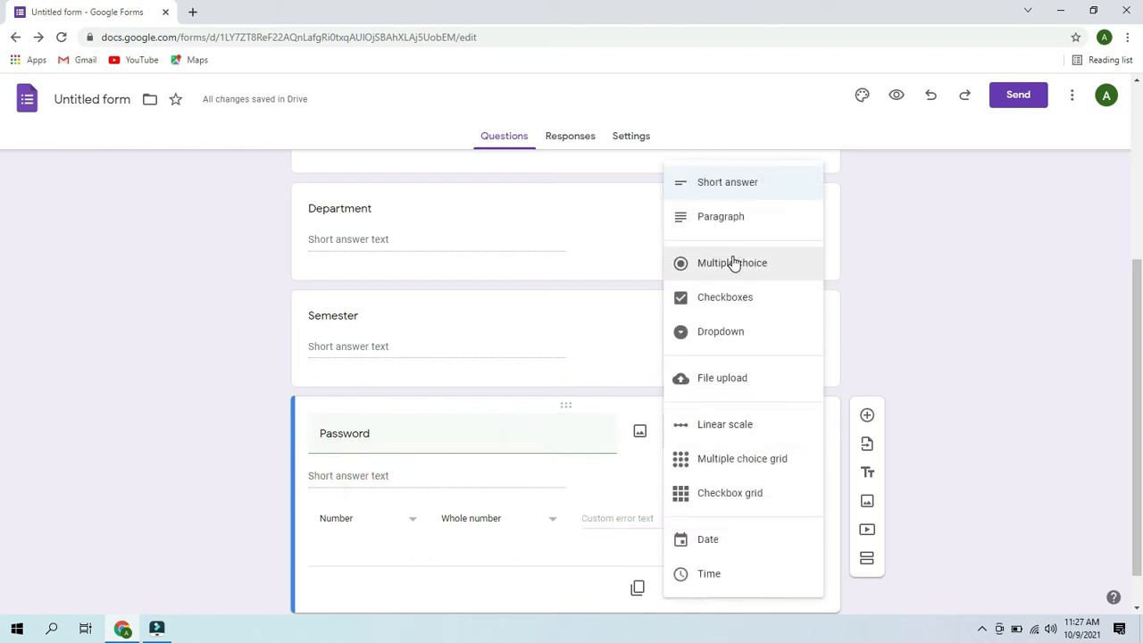
click(706, 193)
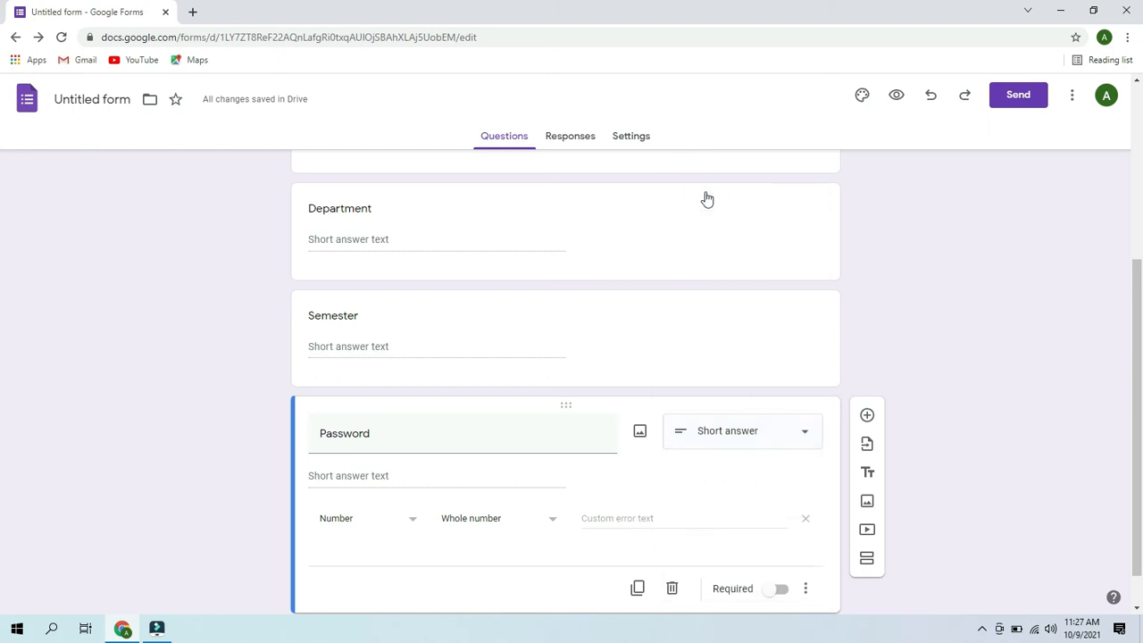
click(322, 476)
click(783, 589)
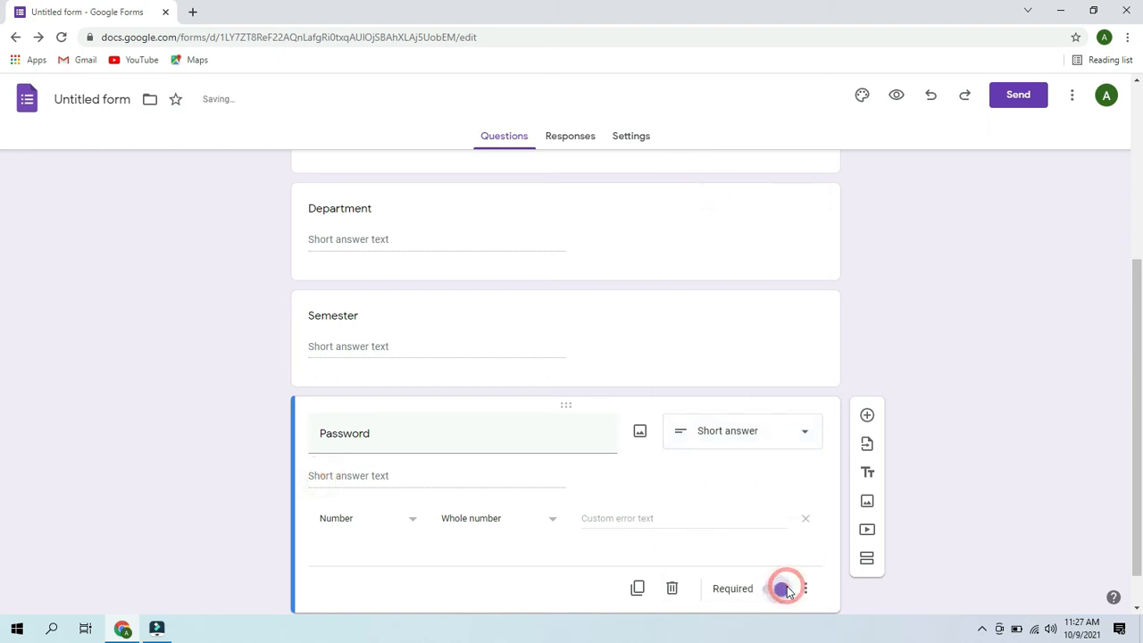
click(389, 474)
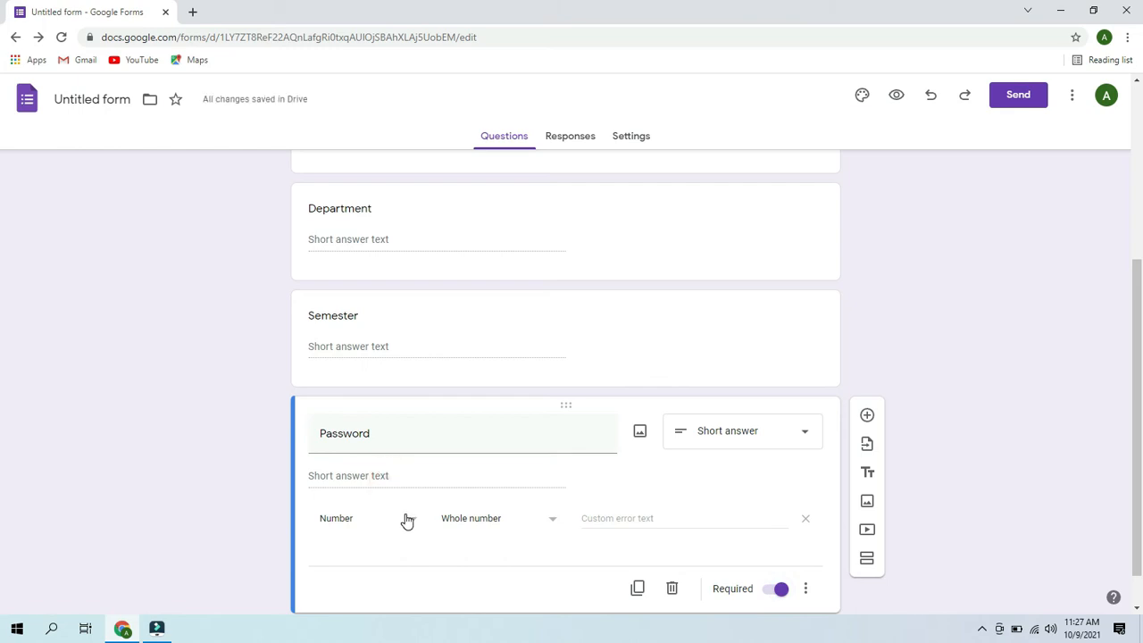
- Require the answer to equal a set number, with error text 'Incorrect password'
click(546, 524)
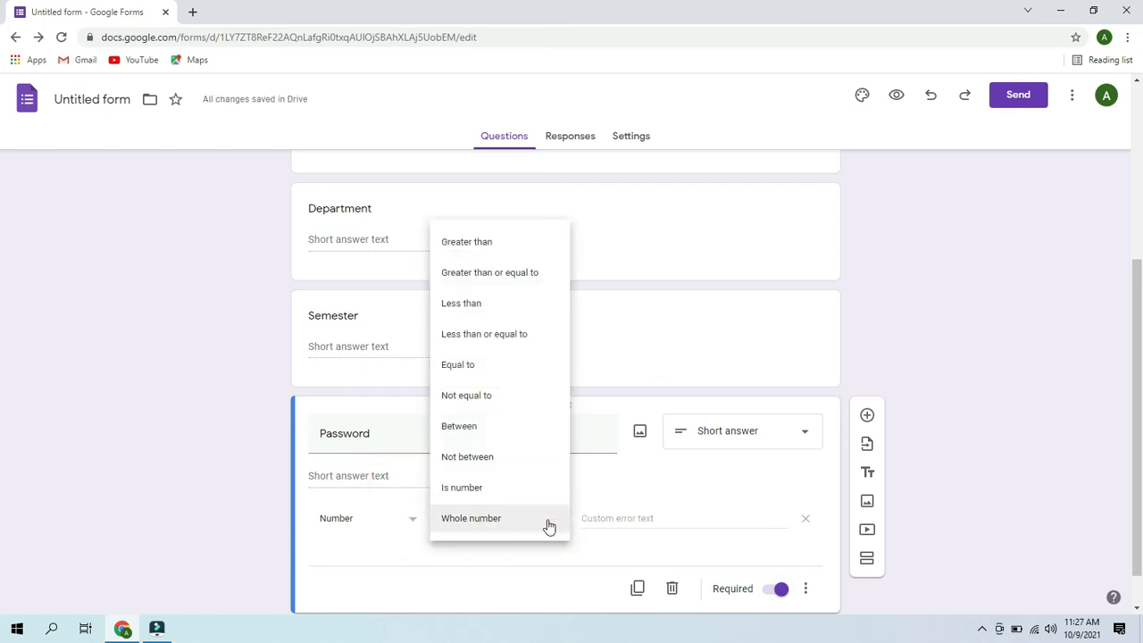
click(471, 369)
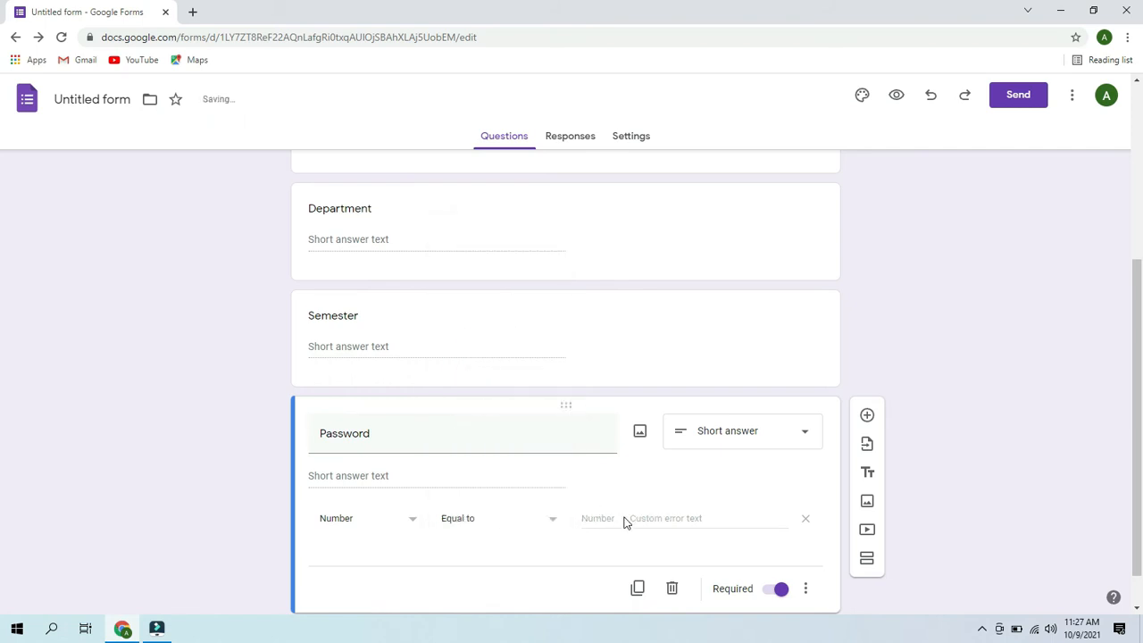
click(592, 523)
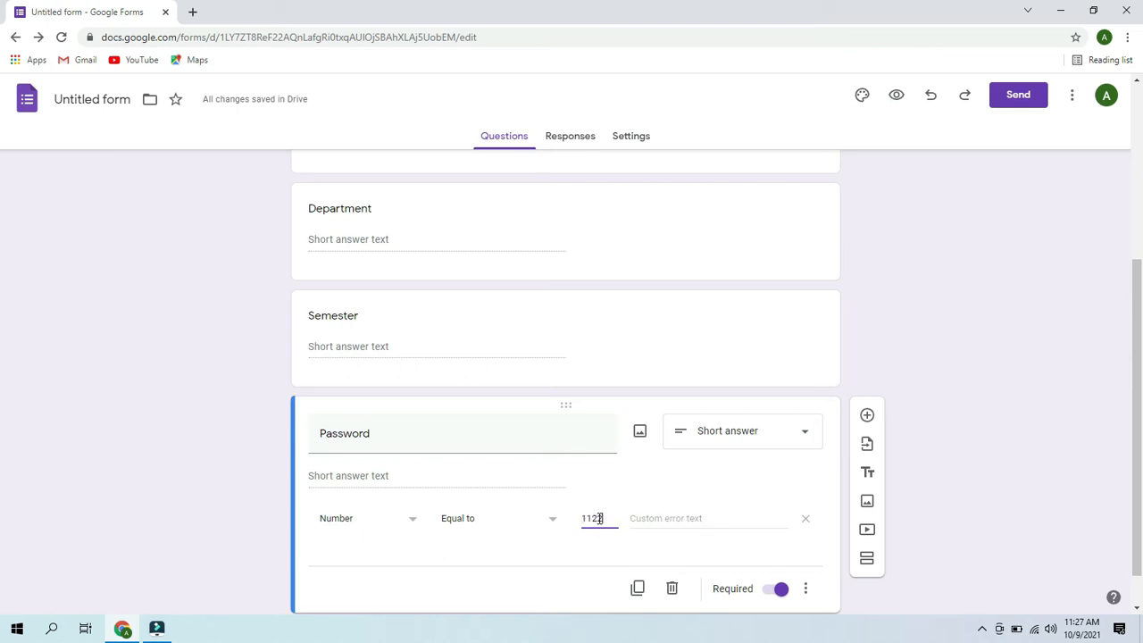
click(666, 520)
text(Inco)
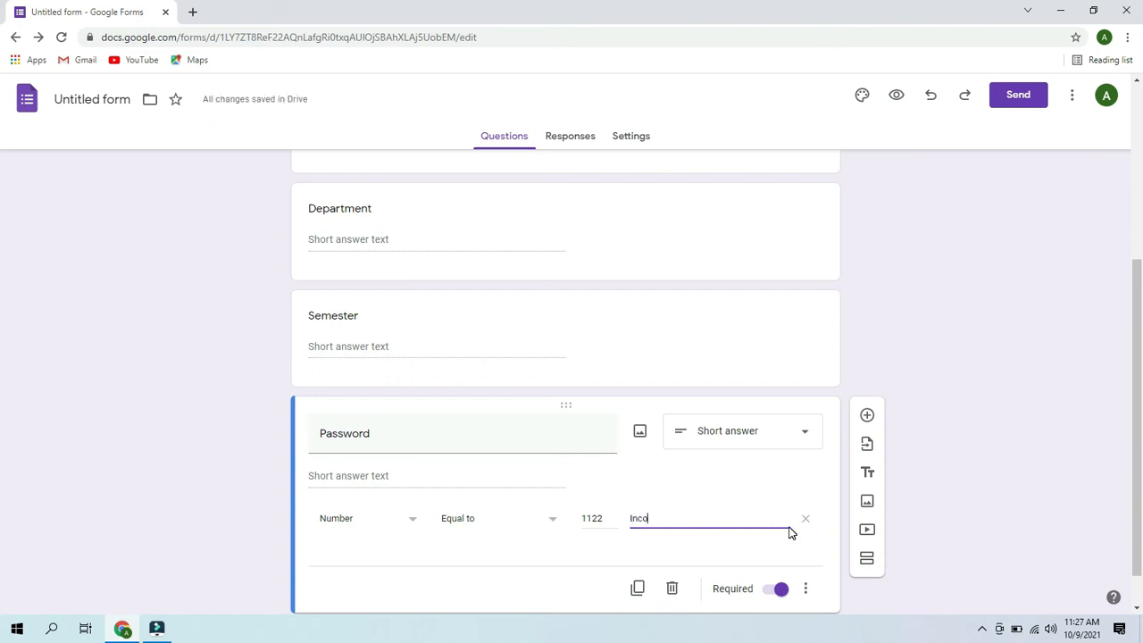
text(rrect)
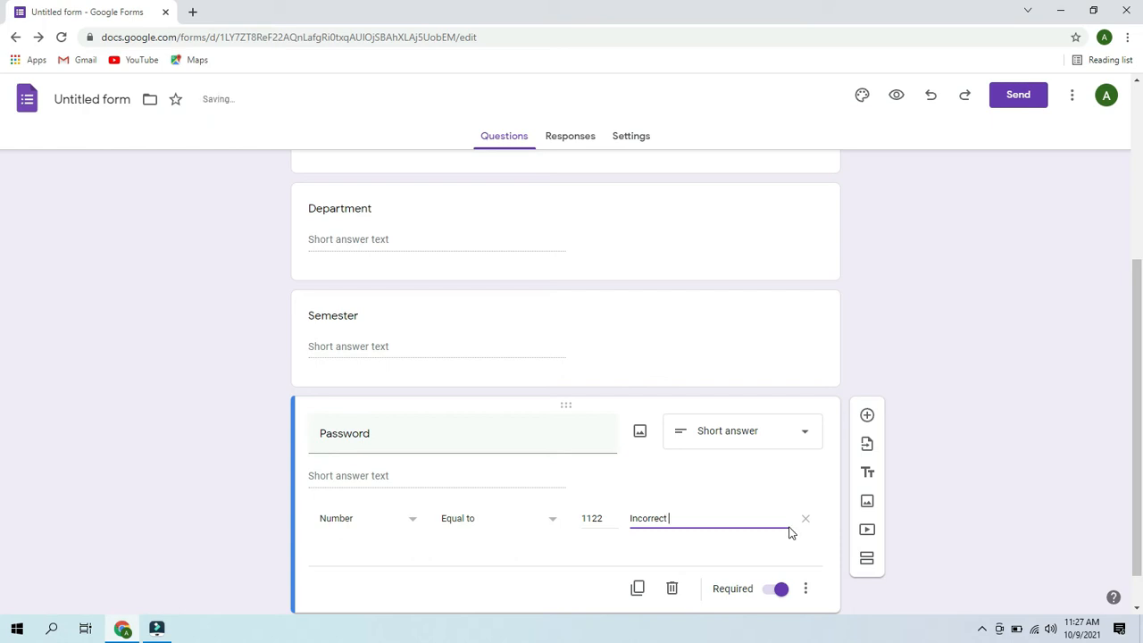
text( password)
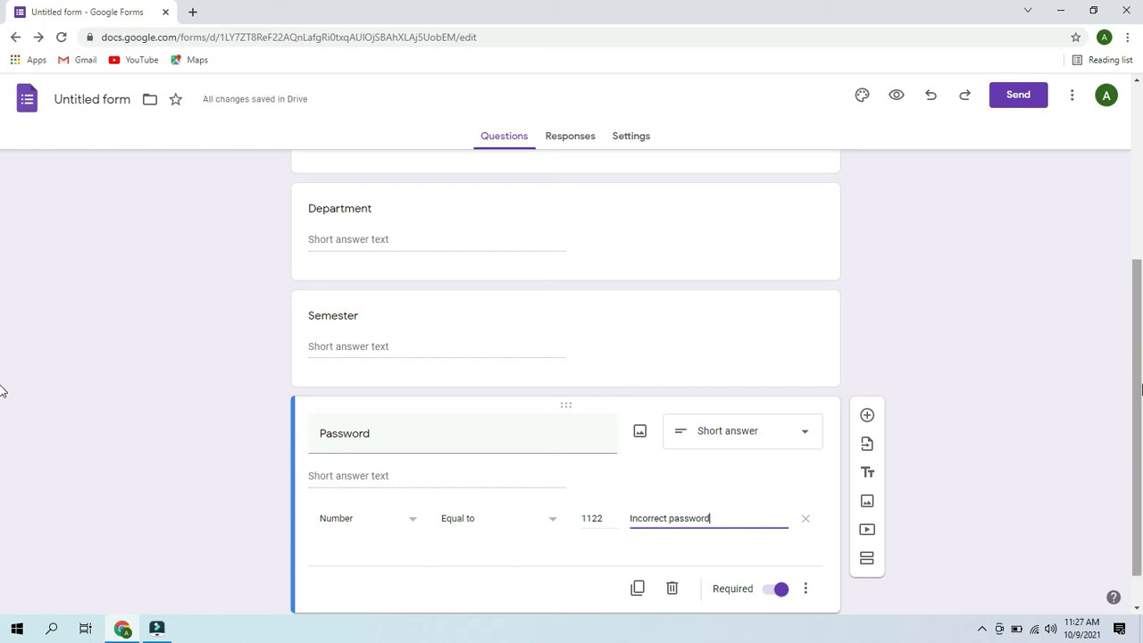
scroll(4, 393, down, 1)
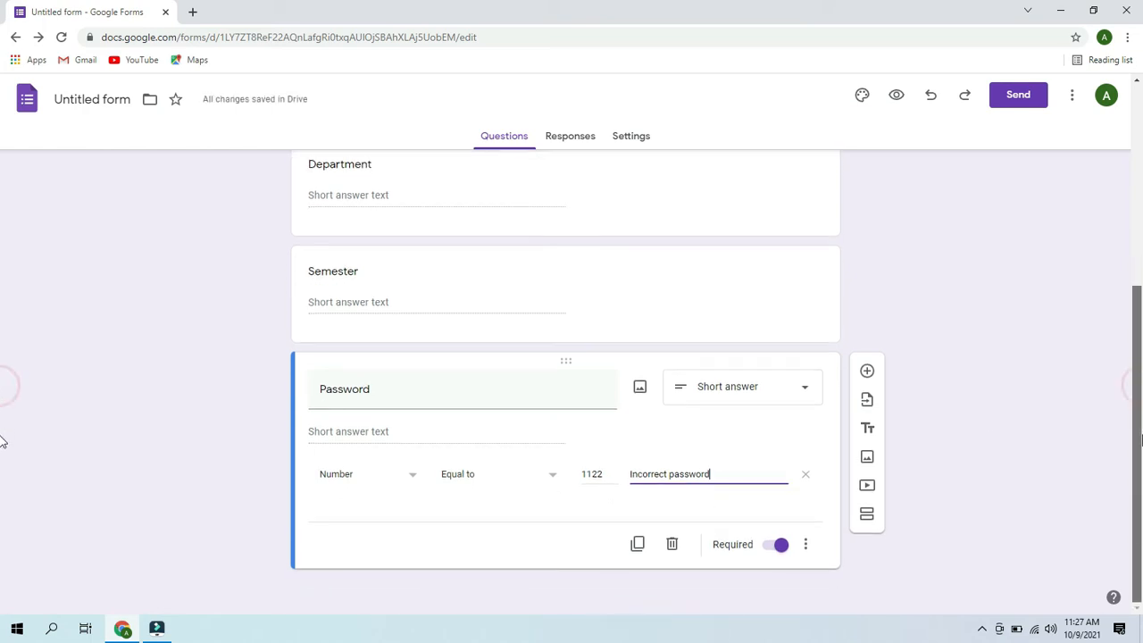
- Add a new section after Password and title it 'Tick the correct Answer.'
click(865, 519)
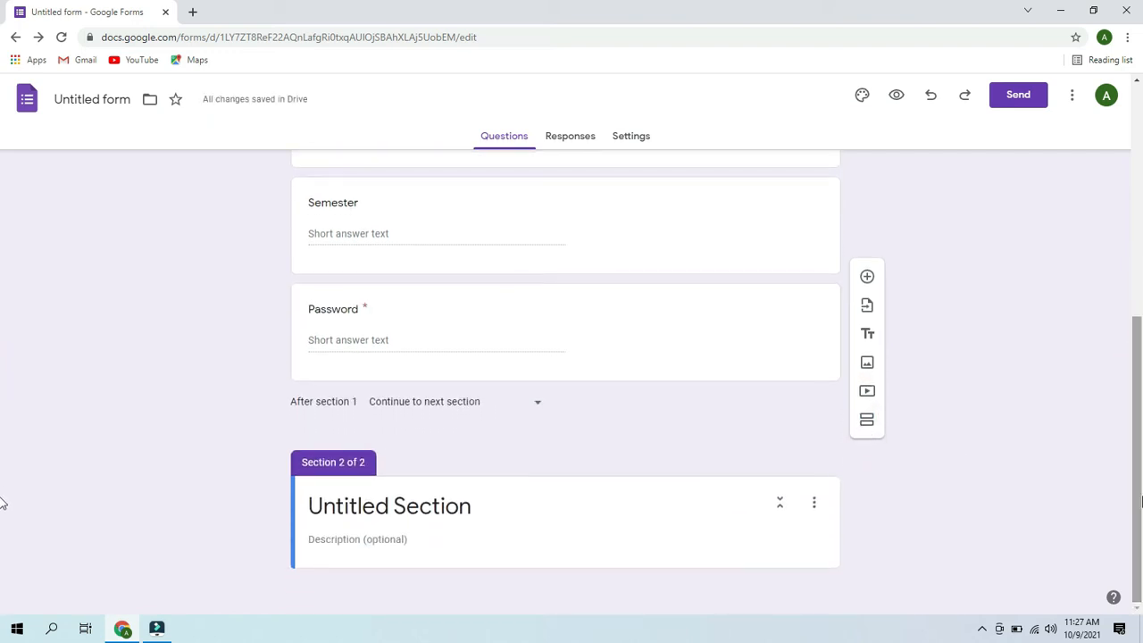
click(483, 505)
key(ctrl+a)
key(BackSpace)
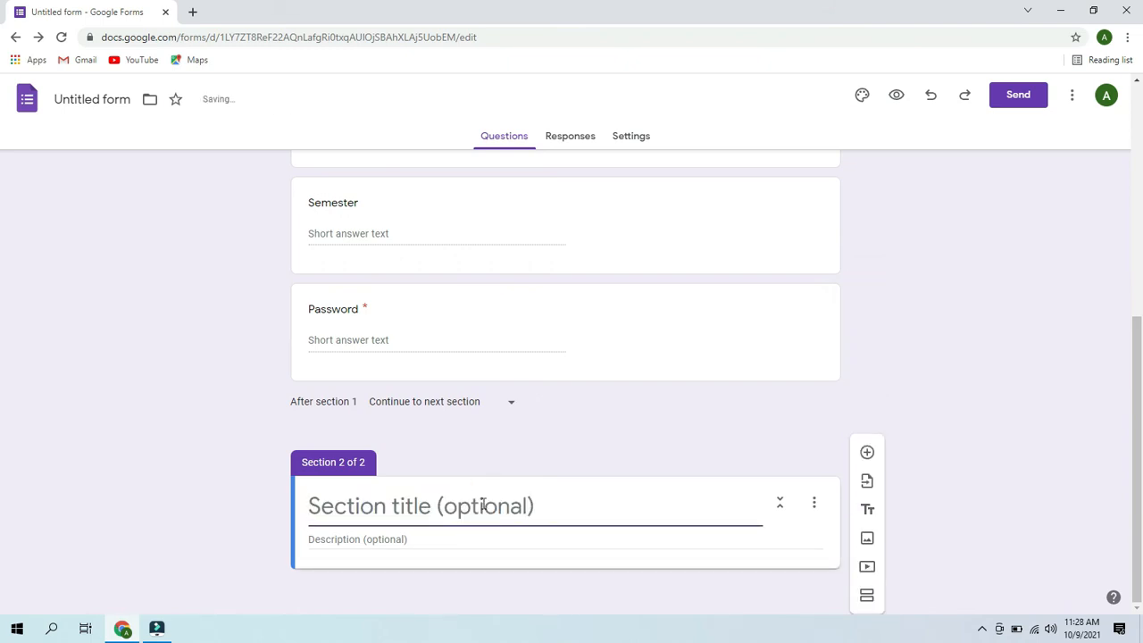
text(Tick the correct Answers)
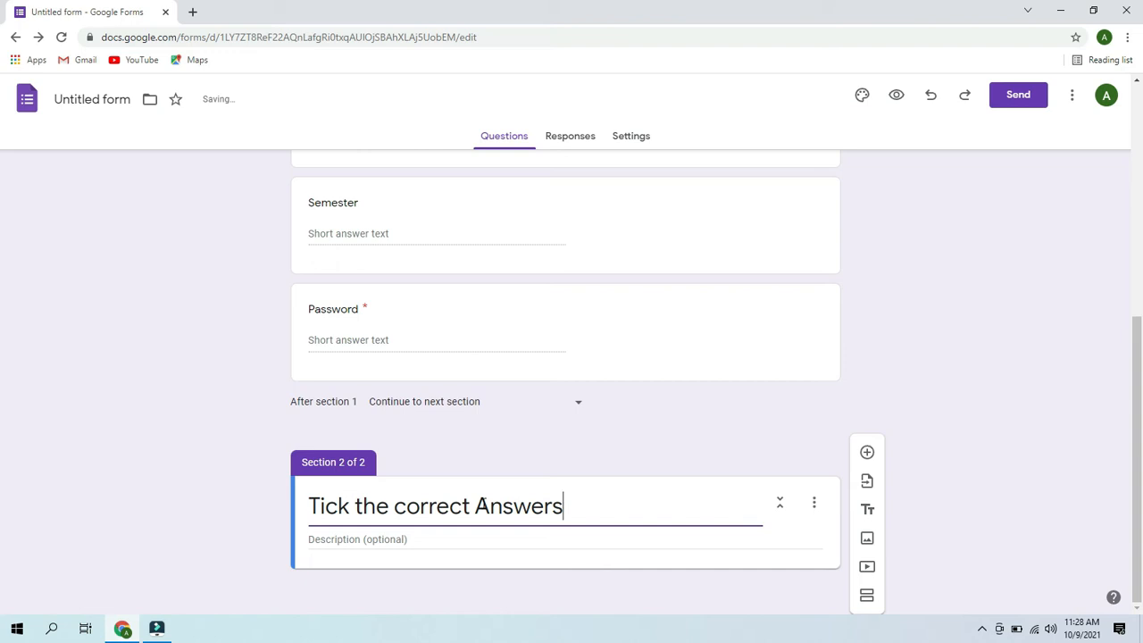
key(BackSpace)
text(.)
- Add a multiple-choice question reading 'who is the father of internet?'
click(868, 455)
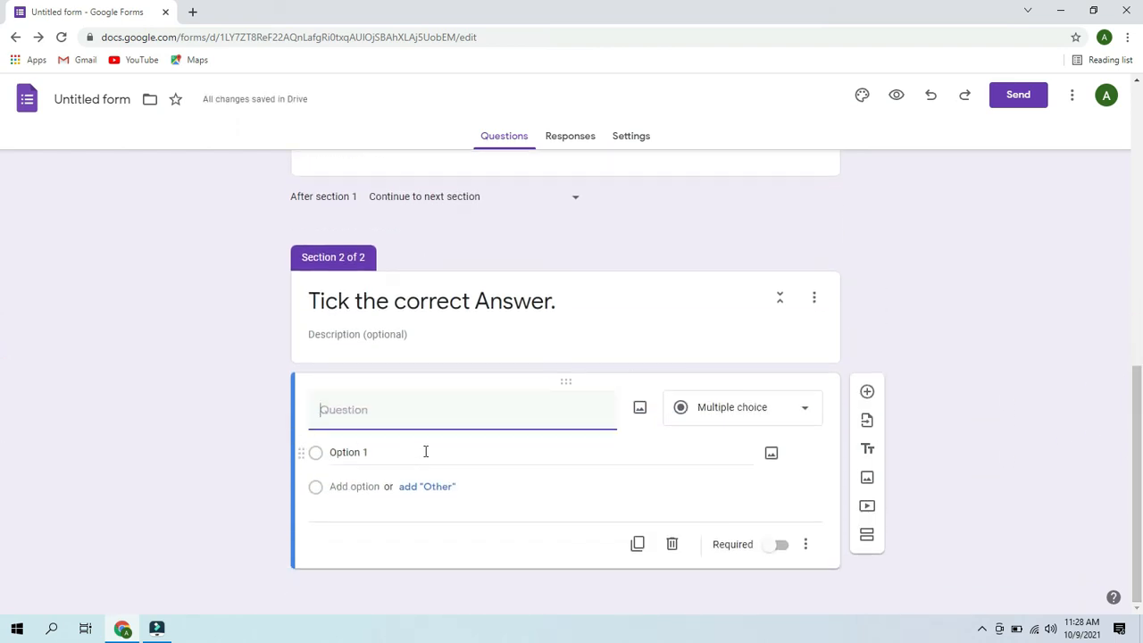
click(432, 421)
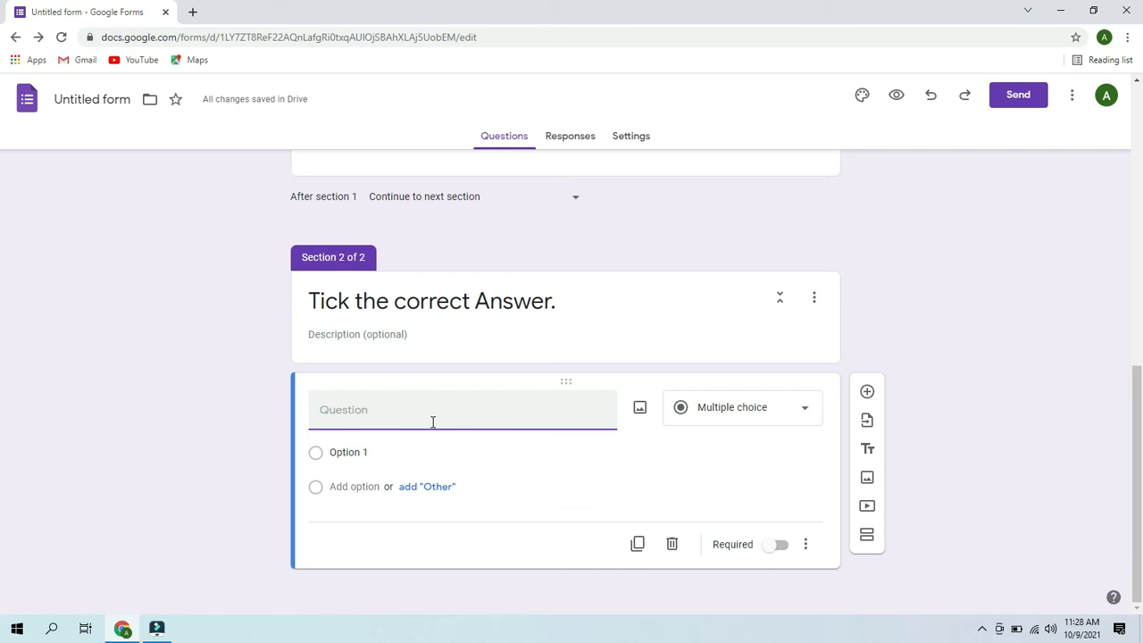
text(who is the father of)
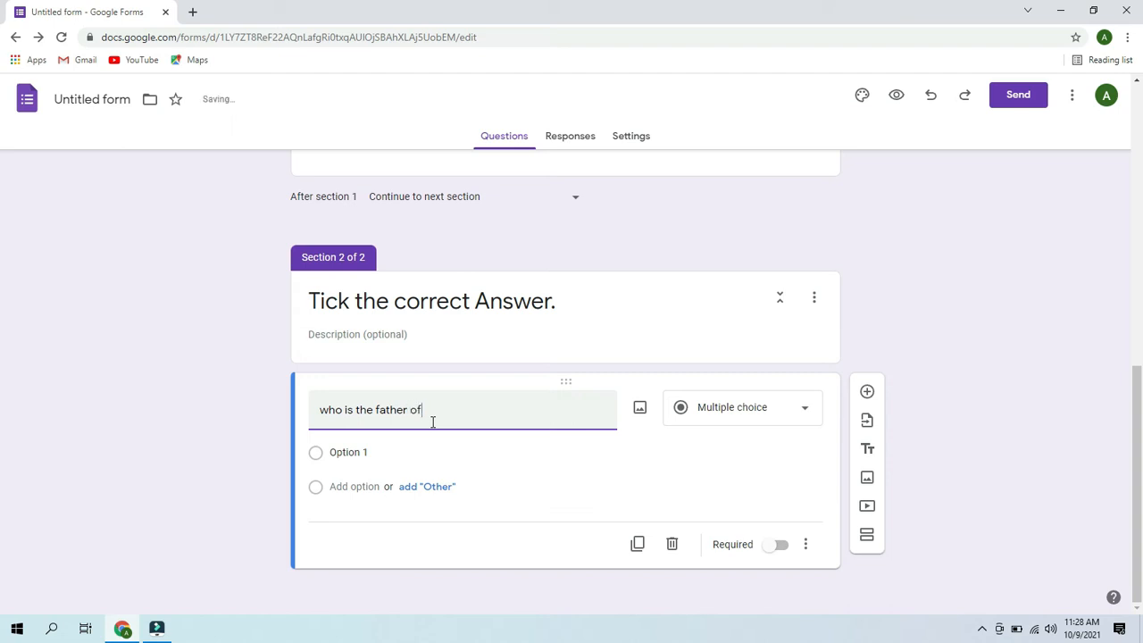
text( internet?)
- Add answer options and name the first two 'chares babbage' and 'Vint cerf'
click(426, 486)
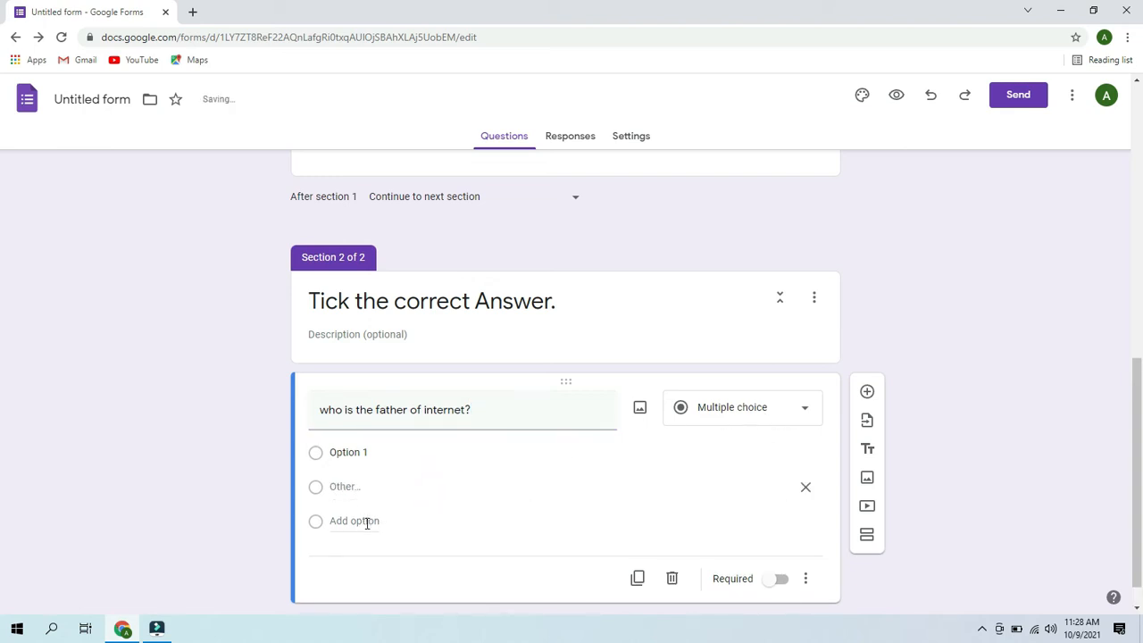
click(365, 524)
click(357, 553)
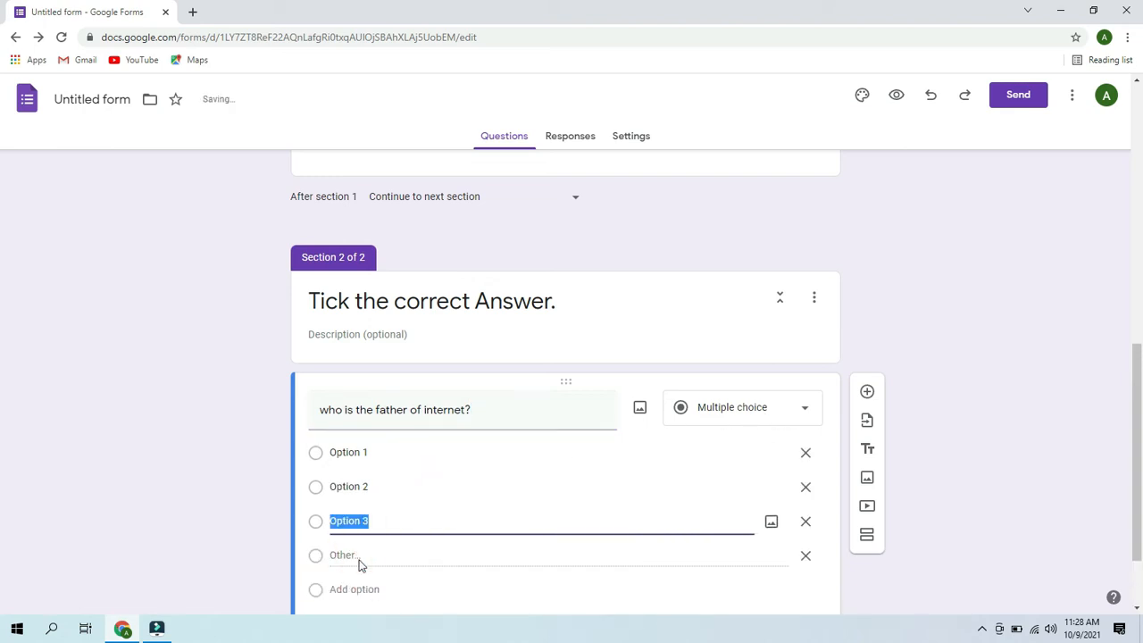
click(358, 590)
click(361, 452)
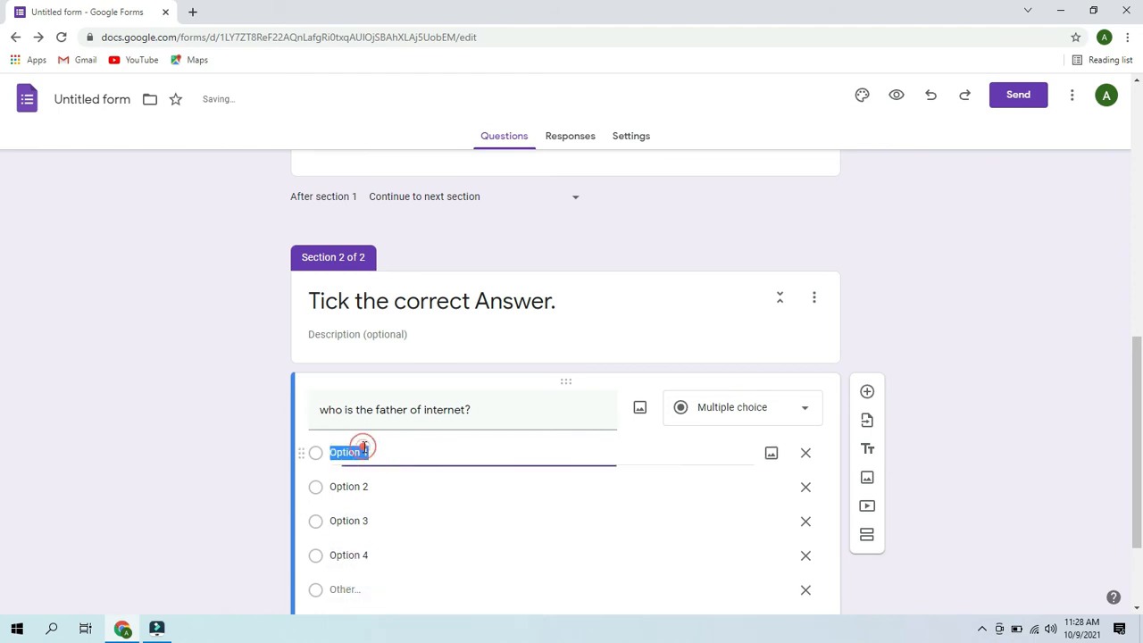
key(BackSpace)
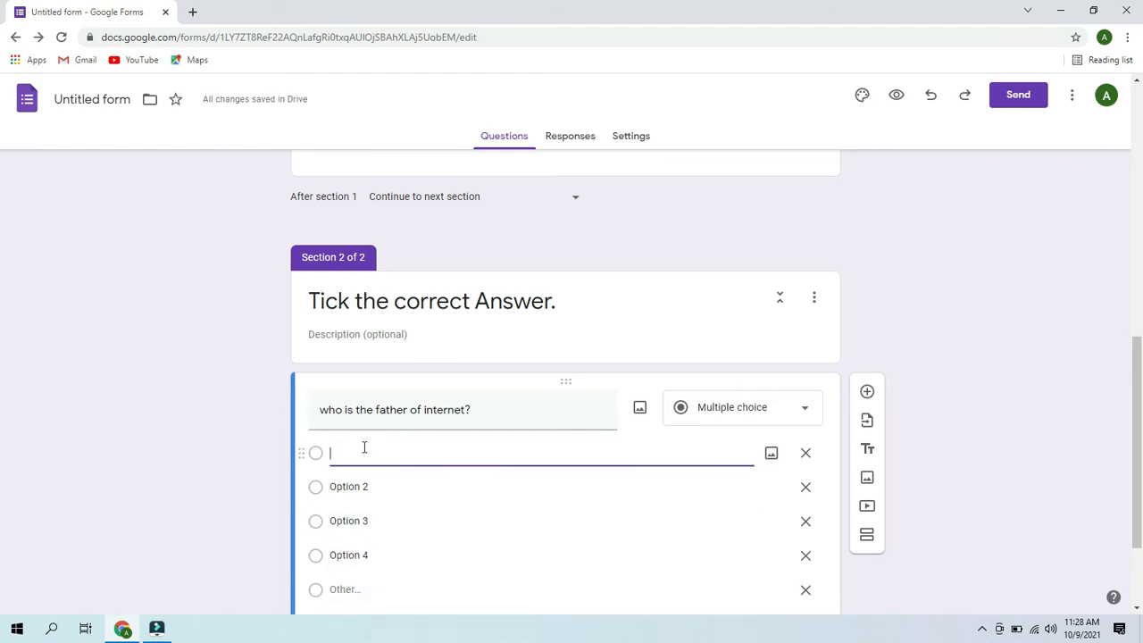
text(chares babb)
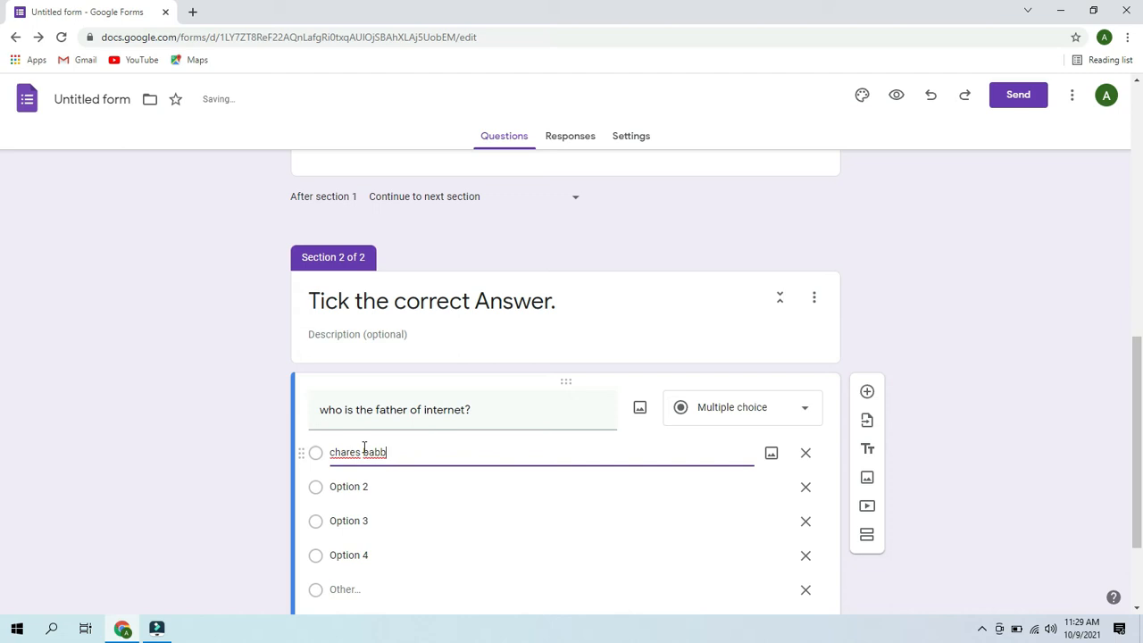
text(age)
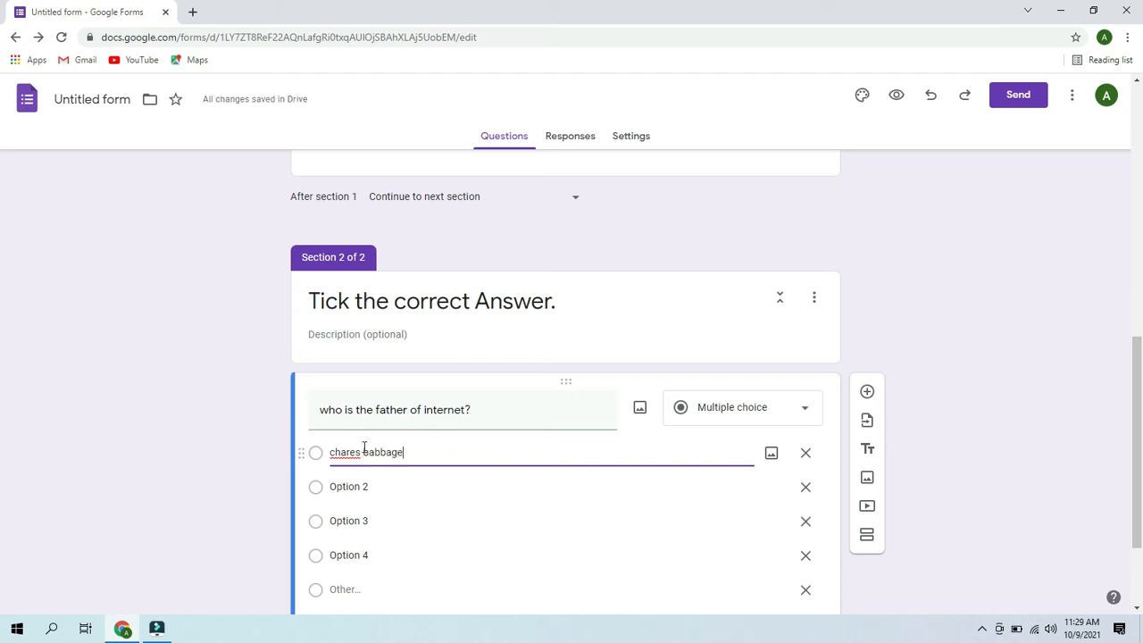
click(349, 488)
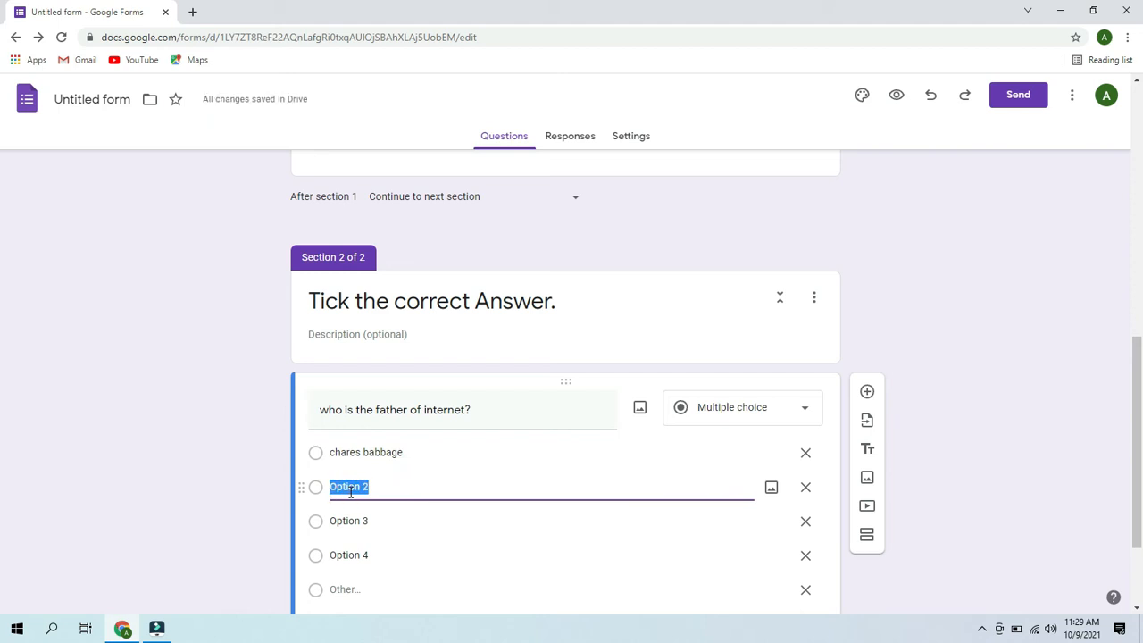
text(Vint cerf)
- Fill in the remaining choices 'Martin cooper' and 'Denis riche'
click(370, 519)
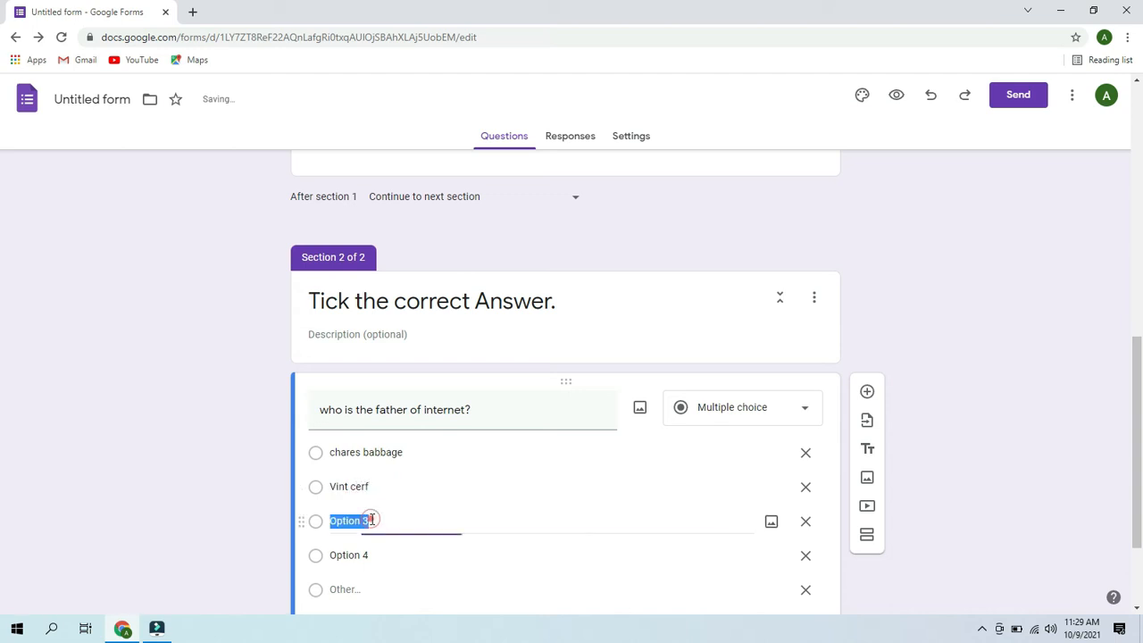
key(BackSpace)
text(denis riche)
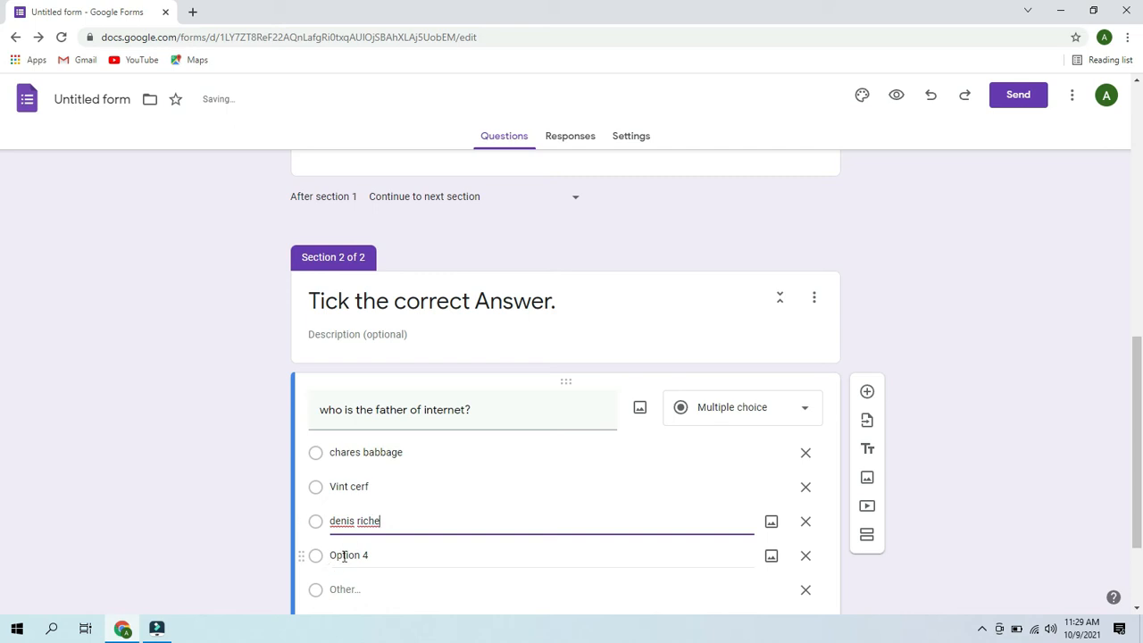
click(350, 552)
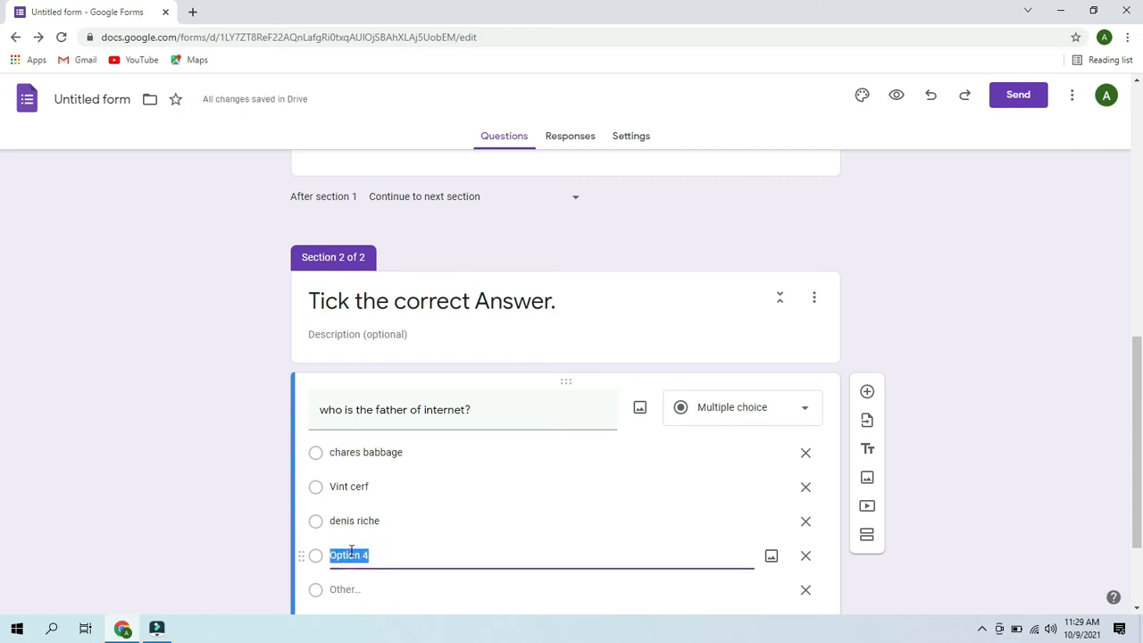
text(ma)
key(BackSpace)
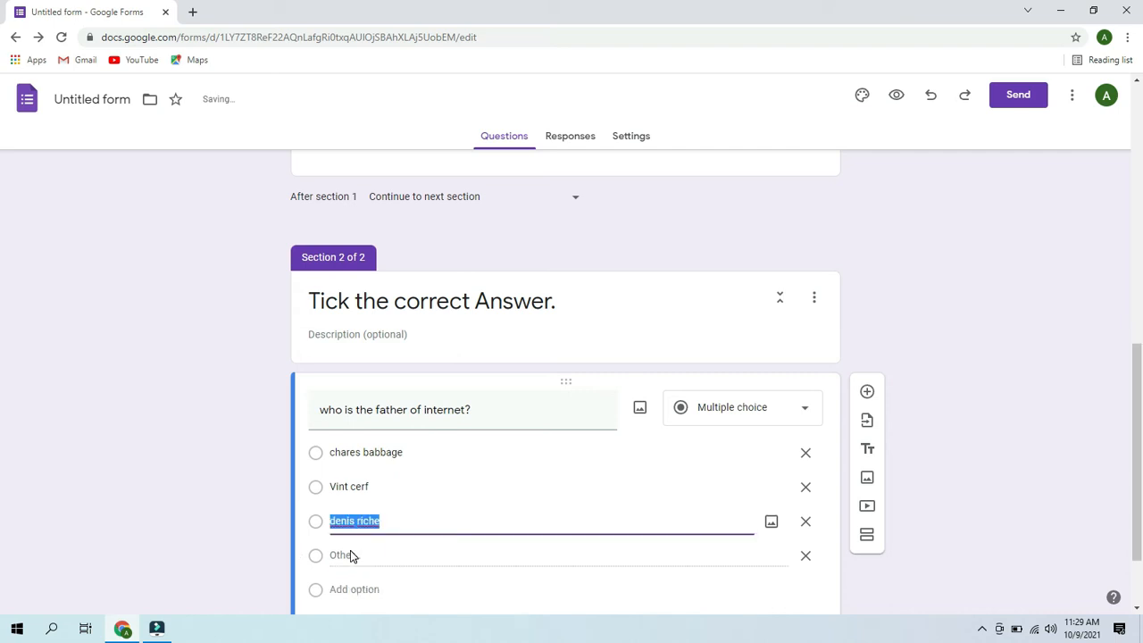
text(Martin)
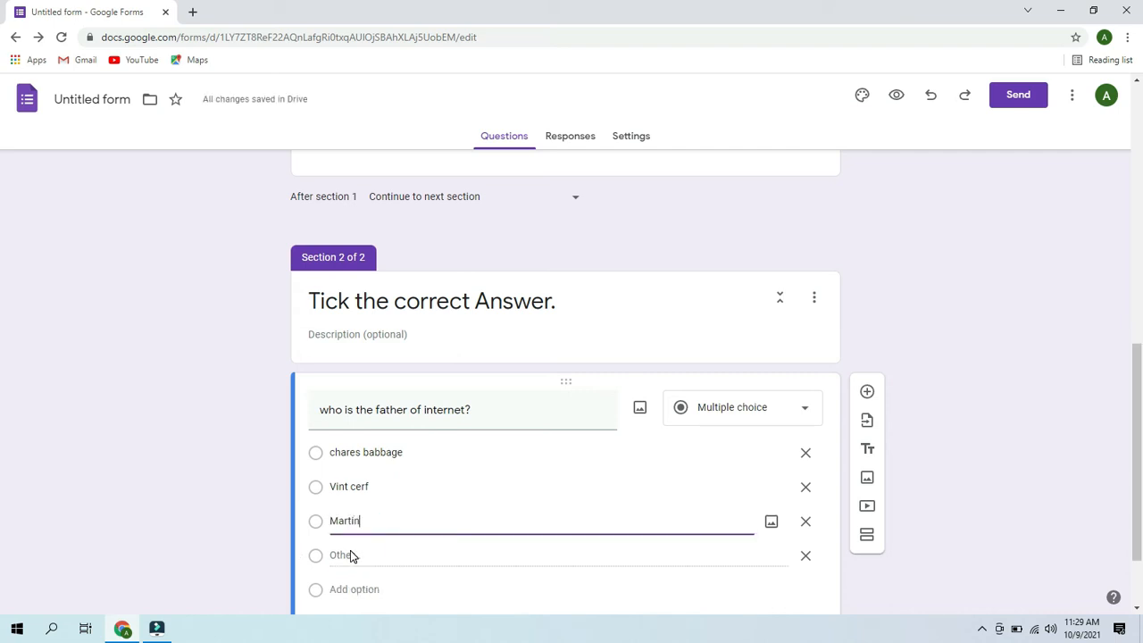
text( cooper)
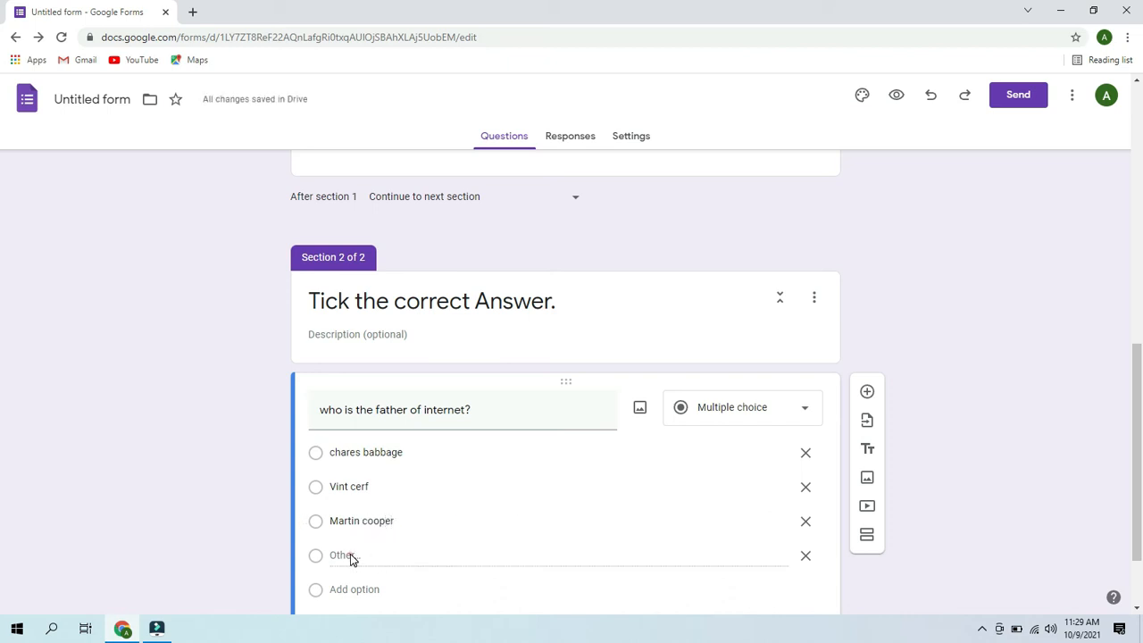
click(349, 588)
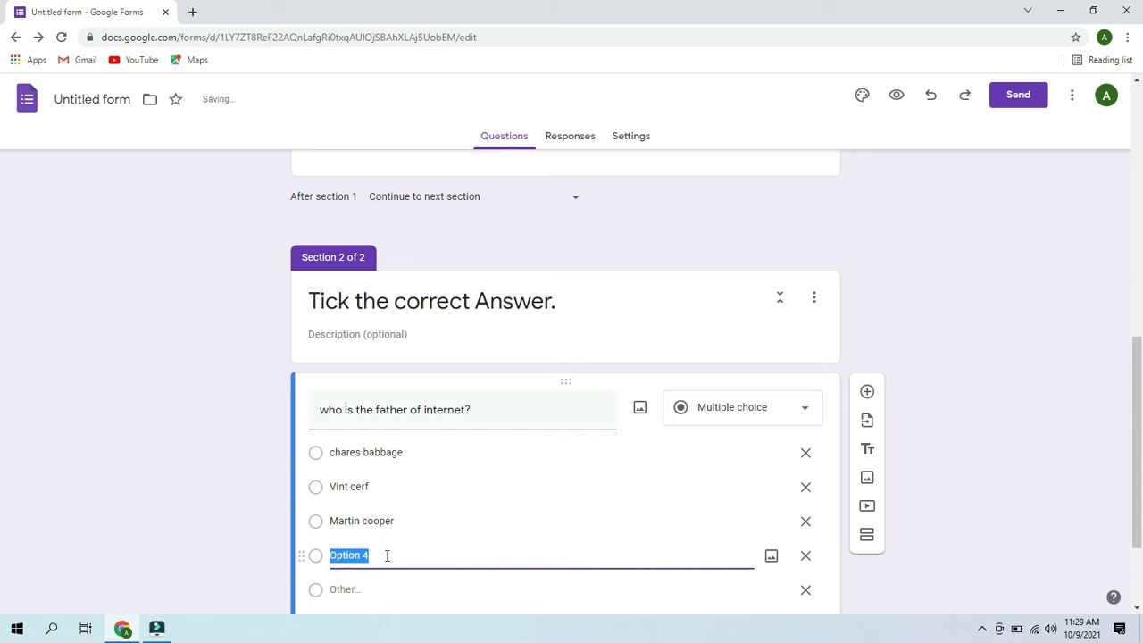
key(BackSpace)
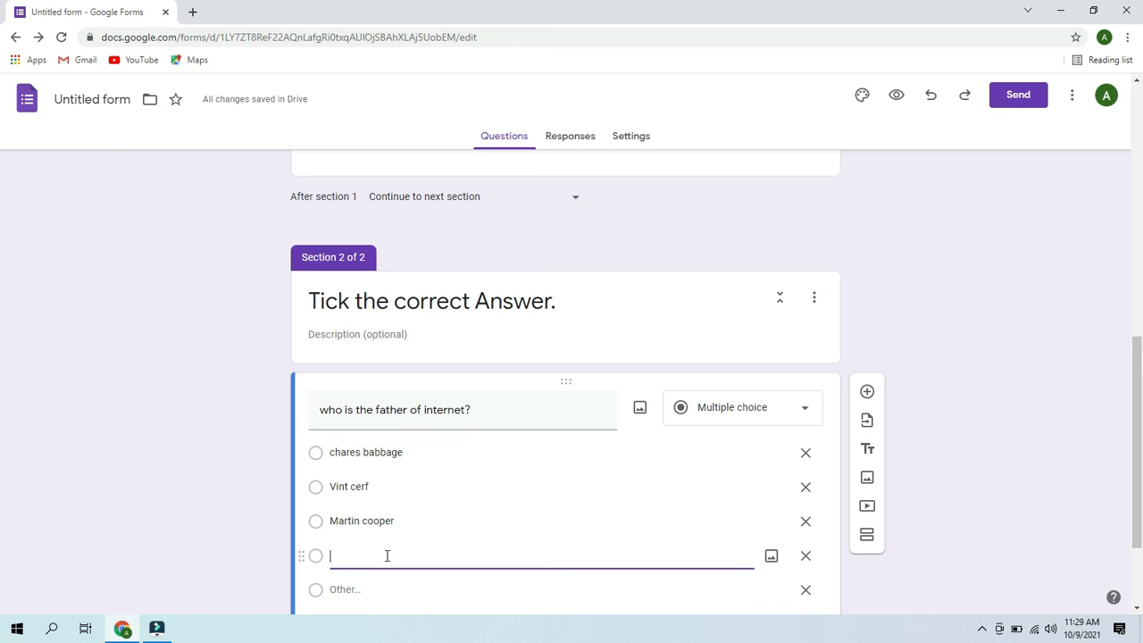
text(Denis)
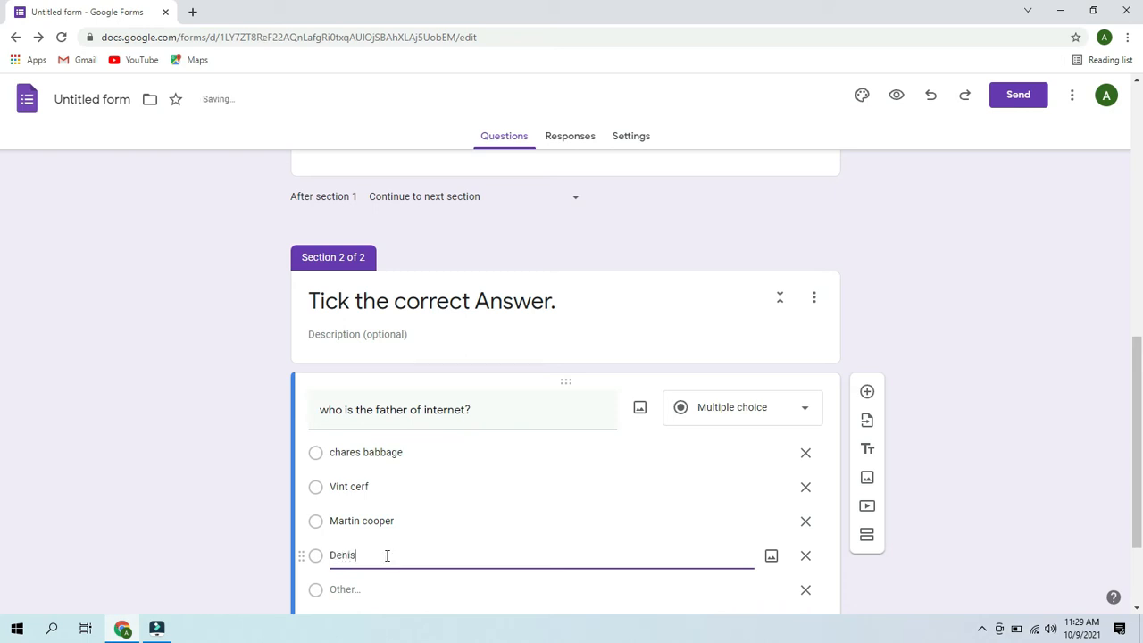
text( riche)
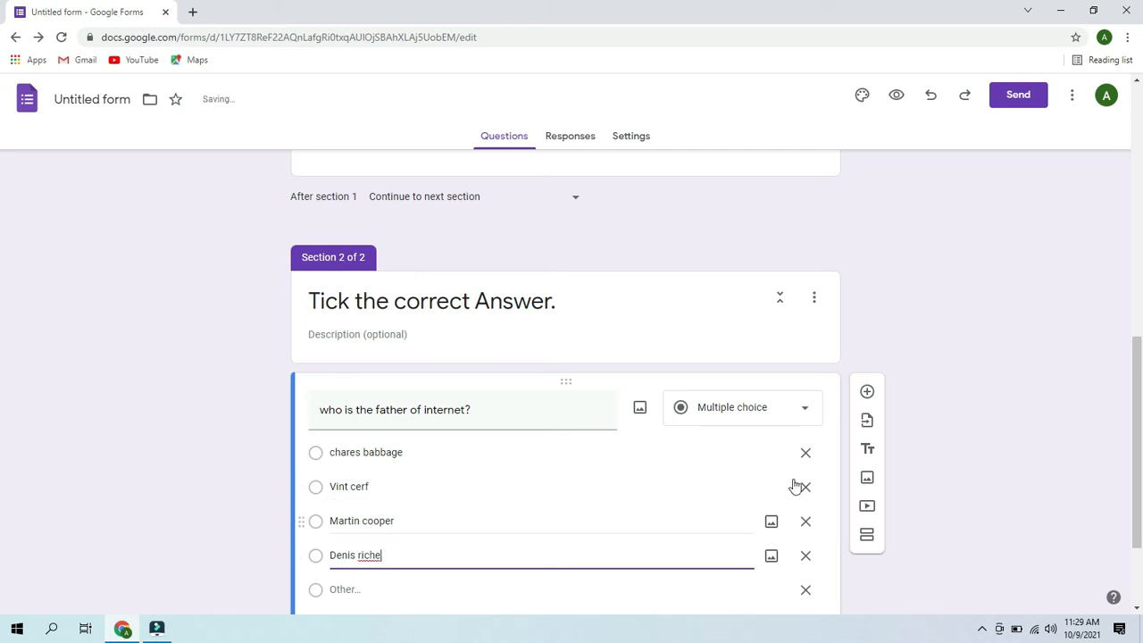
- Delete the Other choice from the internet question
scroll(5, 411, down, 2)
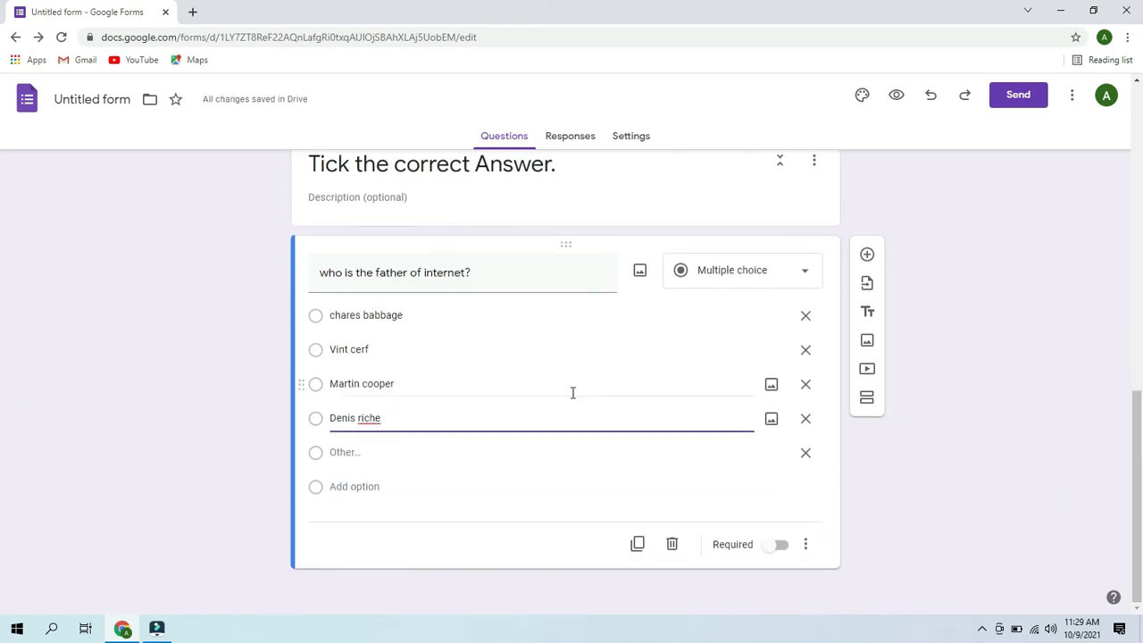
click(808, 457)
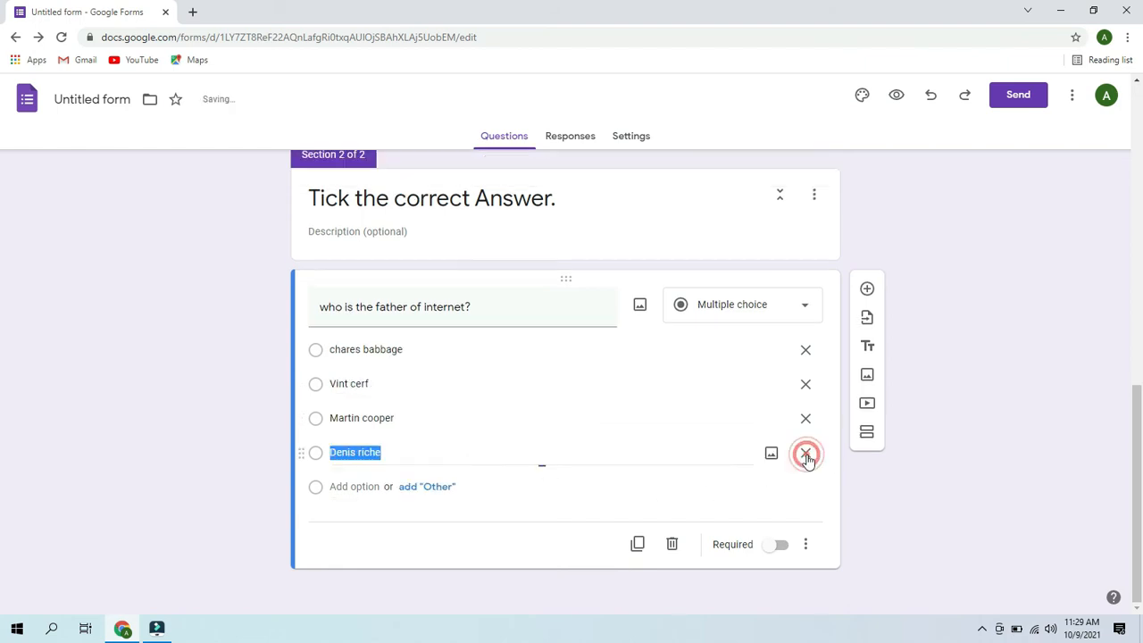
click(869, 291)
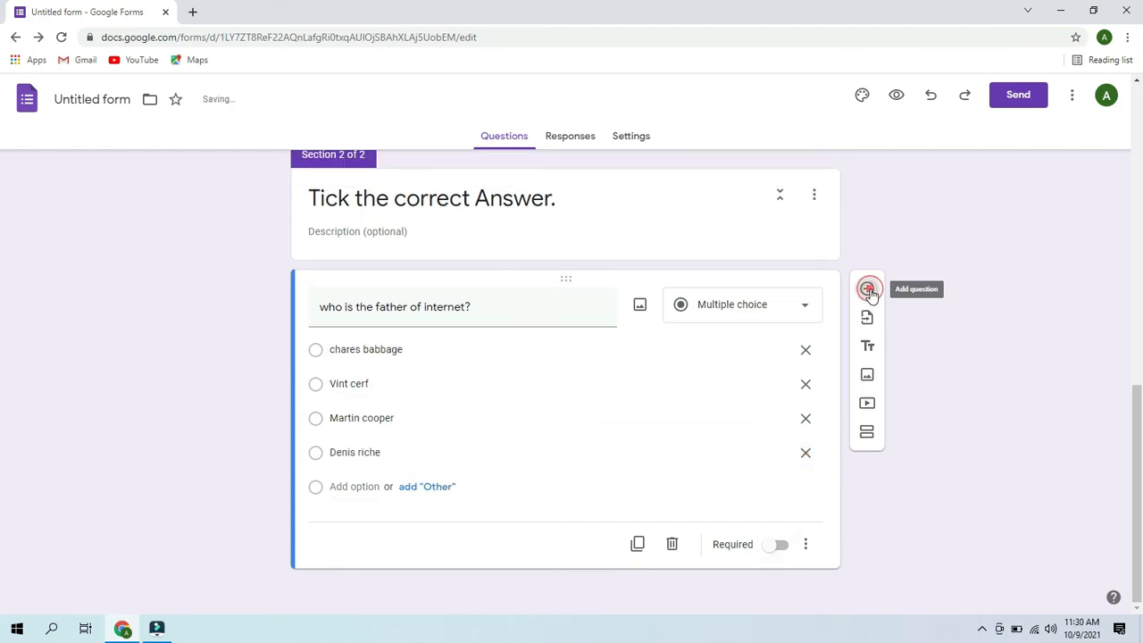
- Write the question 'The term Computer is derived from......?'
drag(1141, 427, 1081, 513)
click(444, 408)
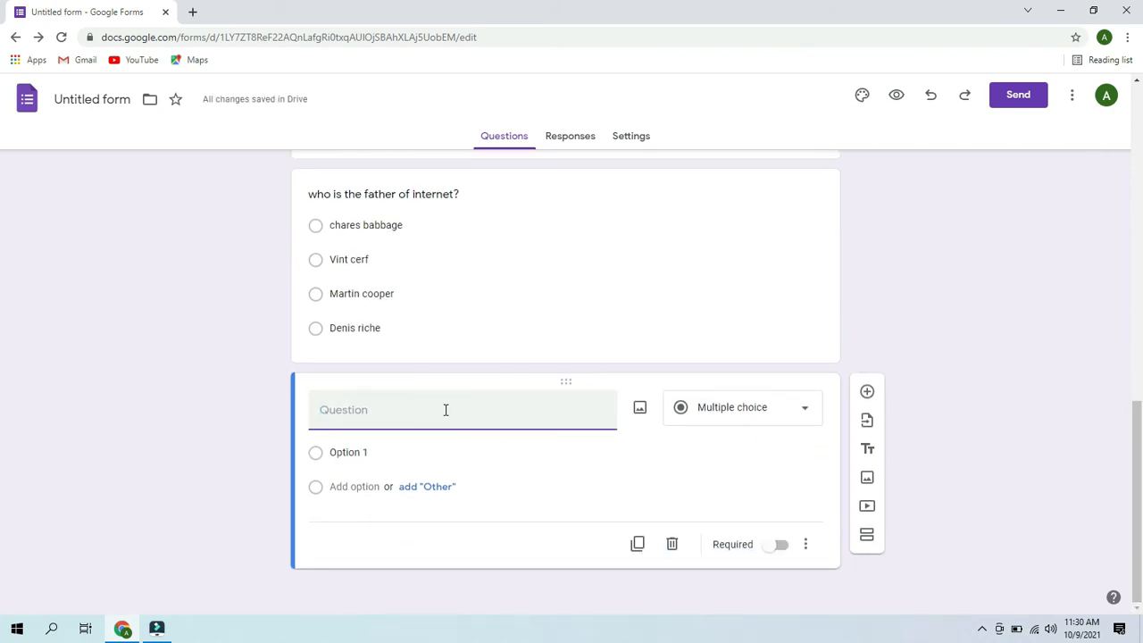
text(The term)
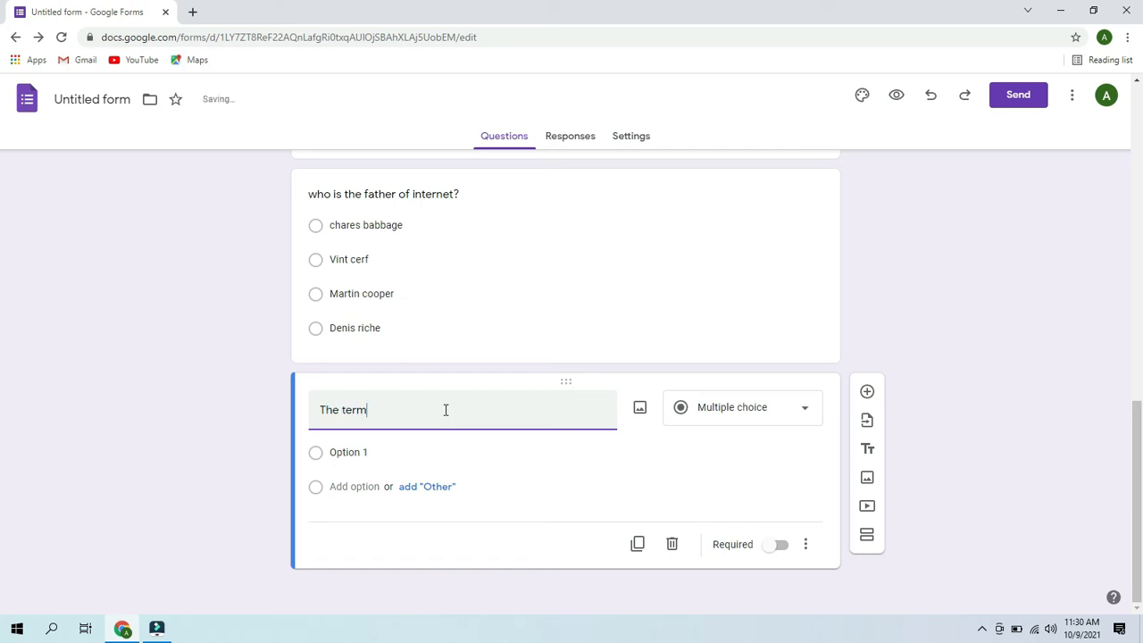
text( Computer is derived from)
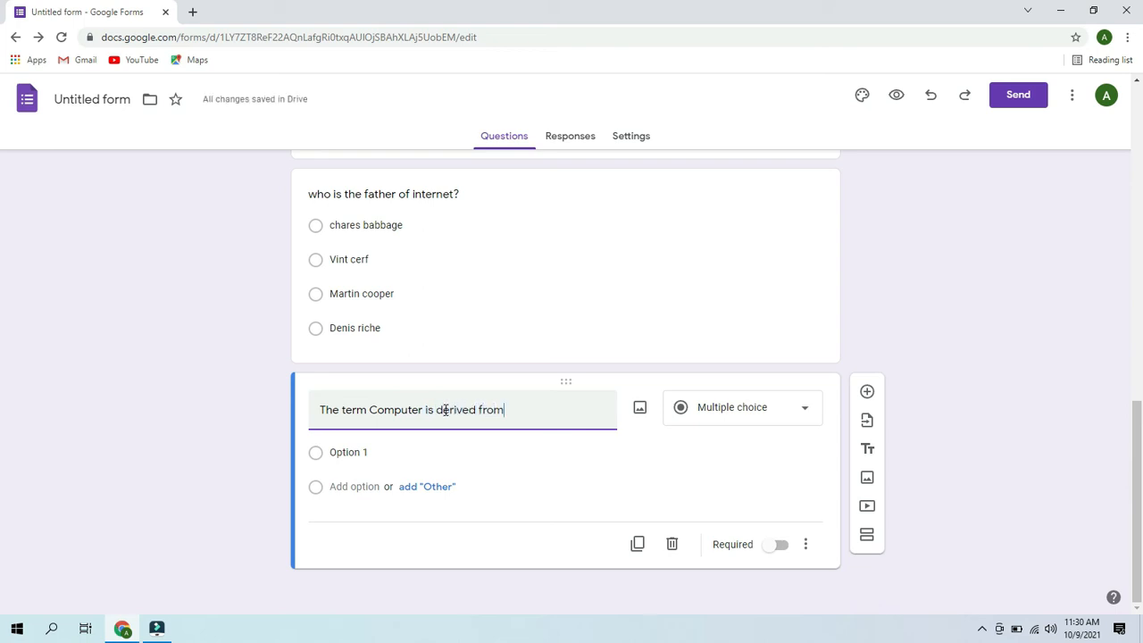
text(......?)
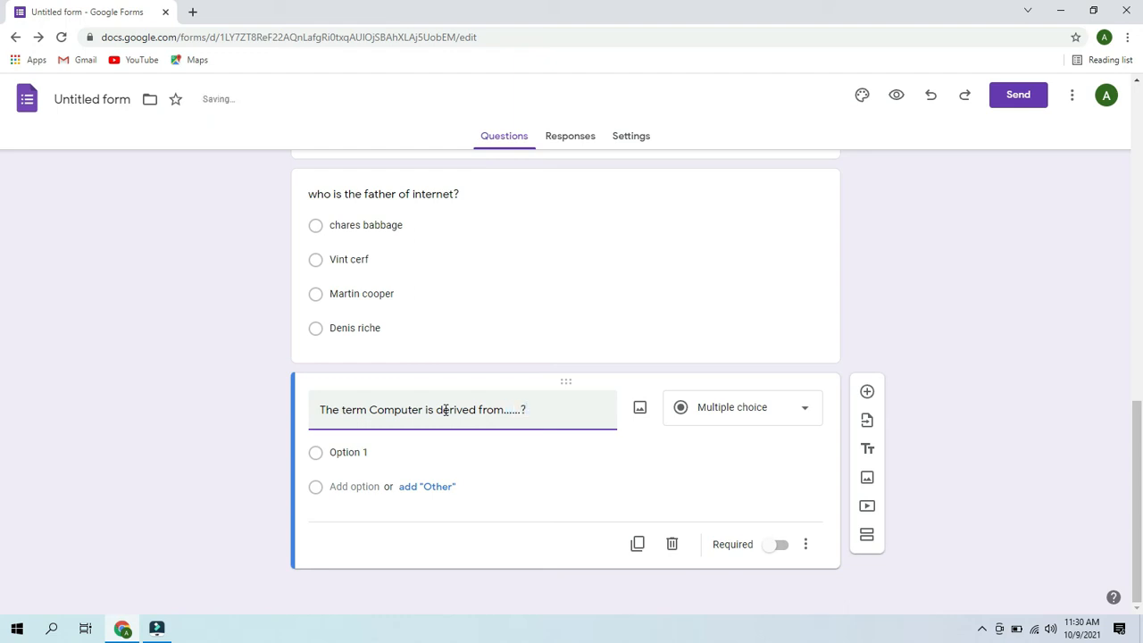
drag(444, 410, 548, 437)
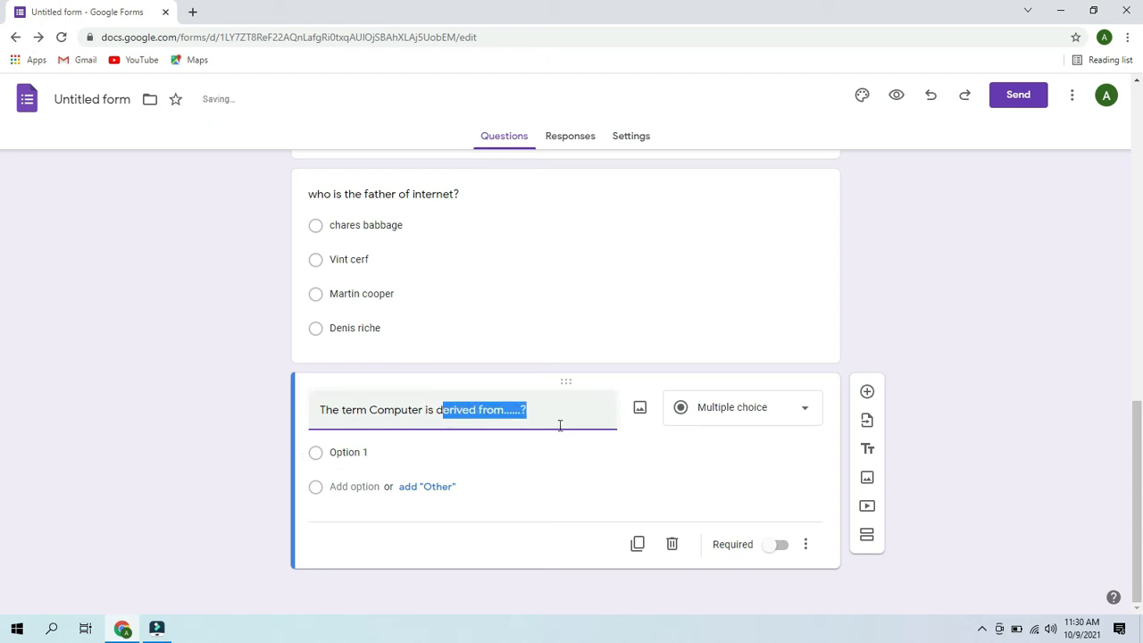
- Add four answer choices and remove the Other choice
click(637, 449)
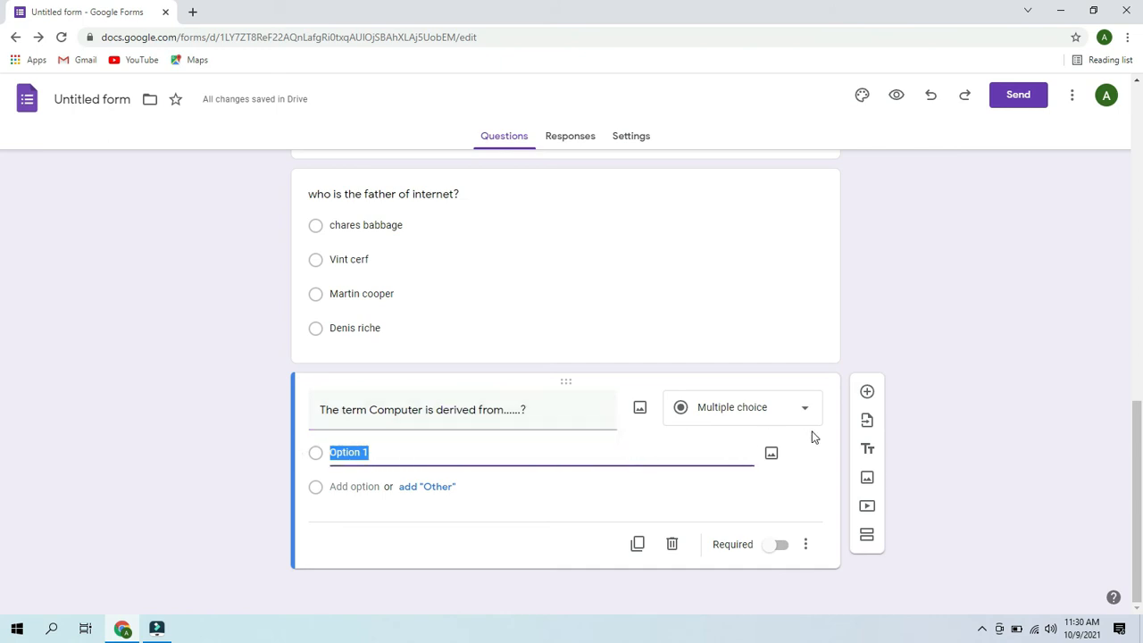
click(443, 486)
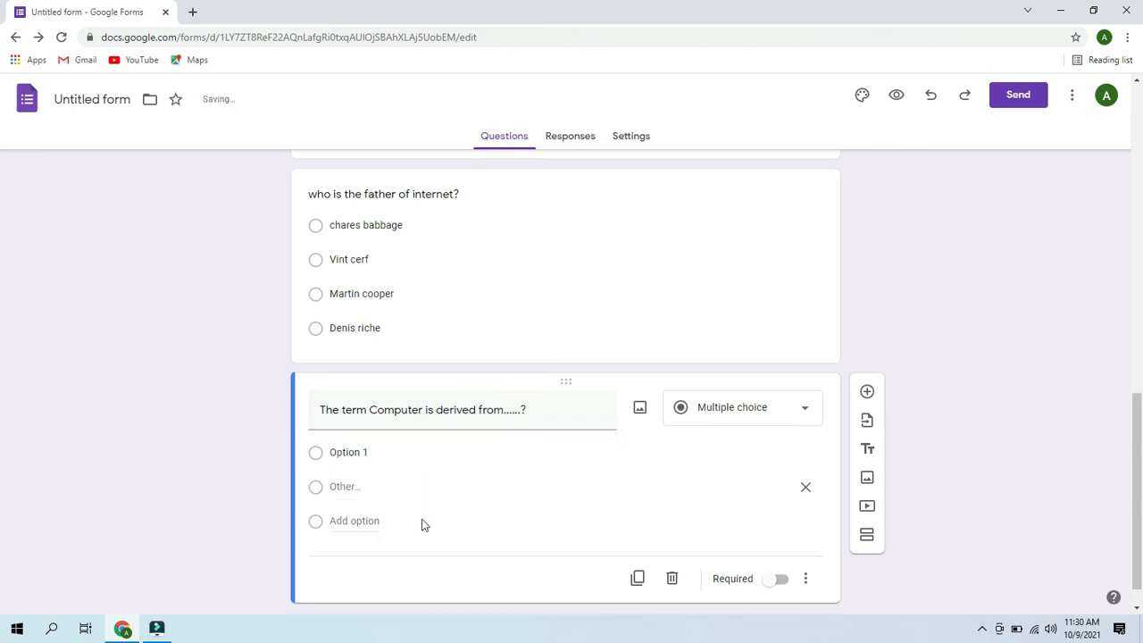
click(365, 526)
click(365, 553)
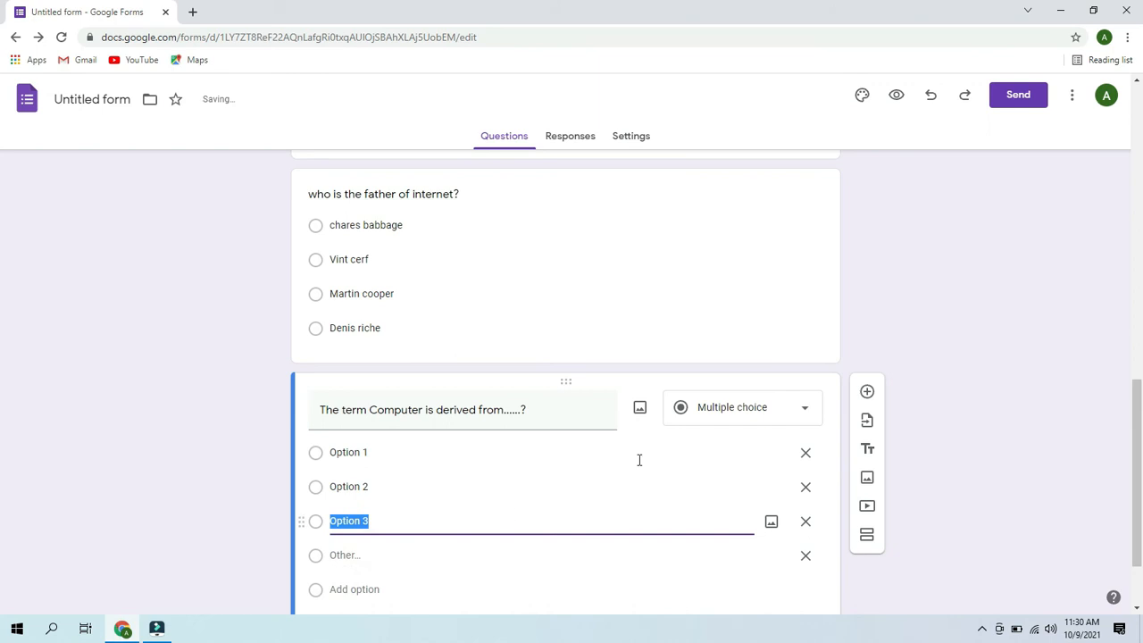
click(356, 596)
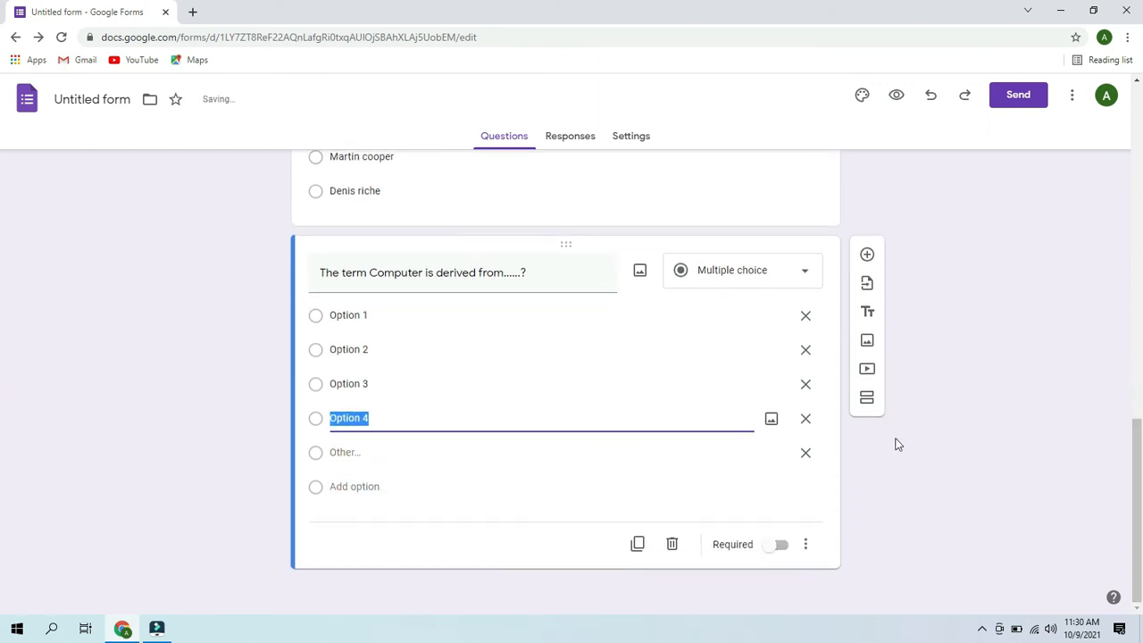
click(806, 453)
- Name the first two choices Latin and Greek
click(459, 351)
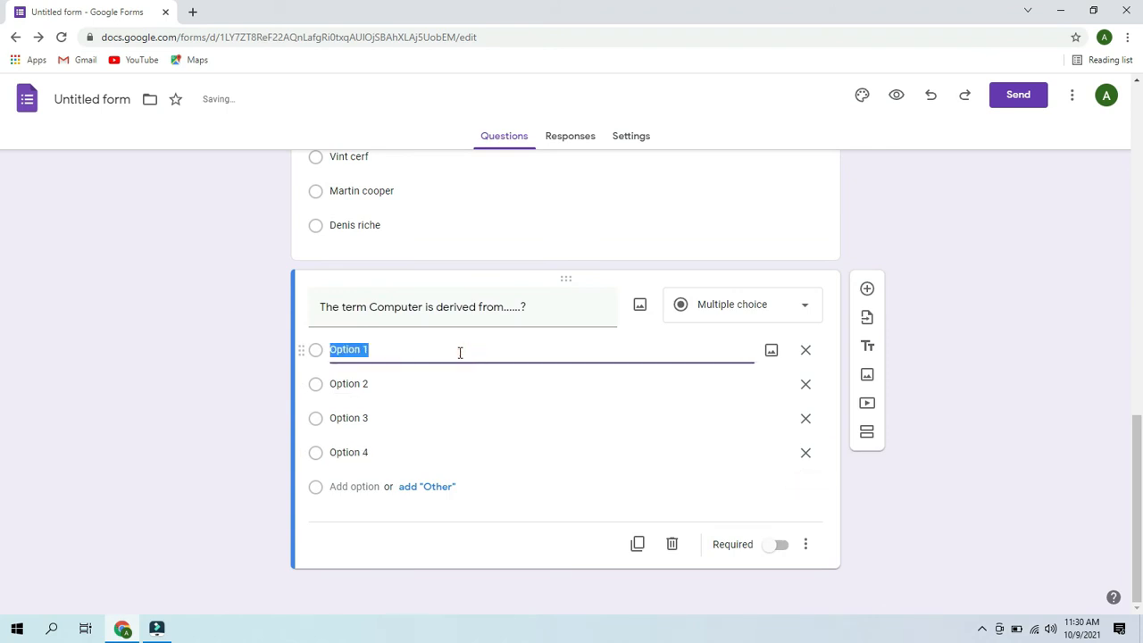
key(BackSpace)
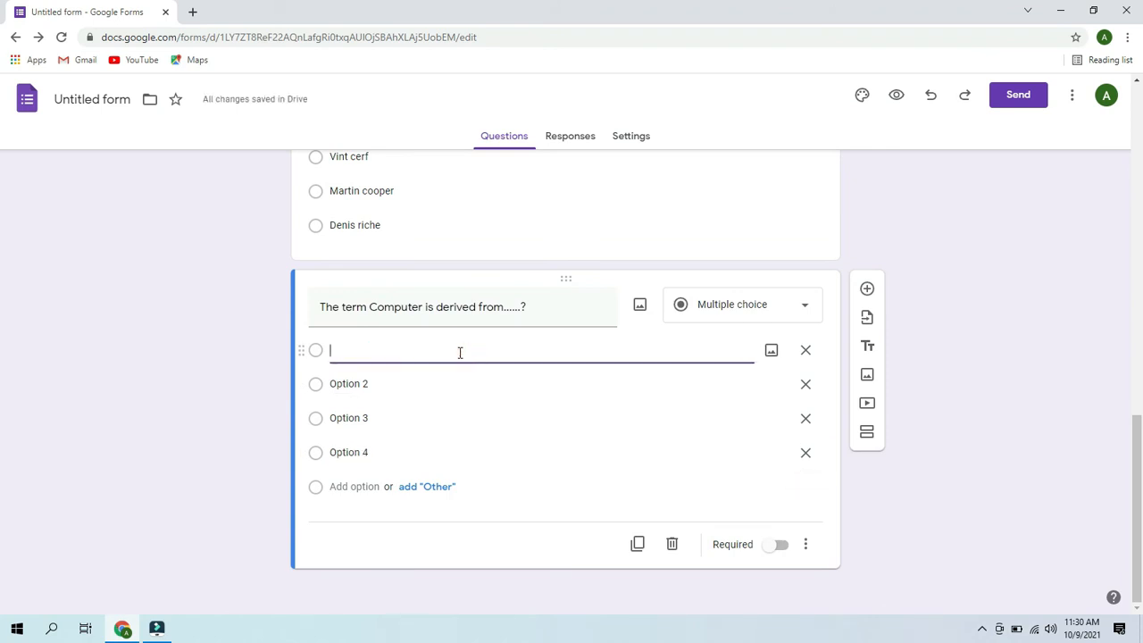
text(Latin)
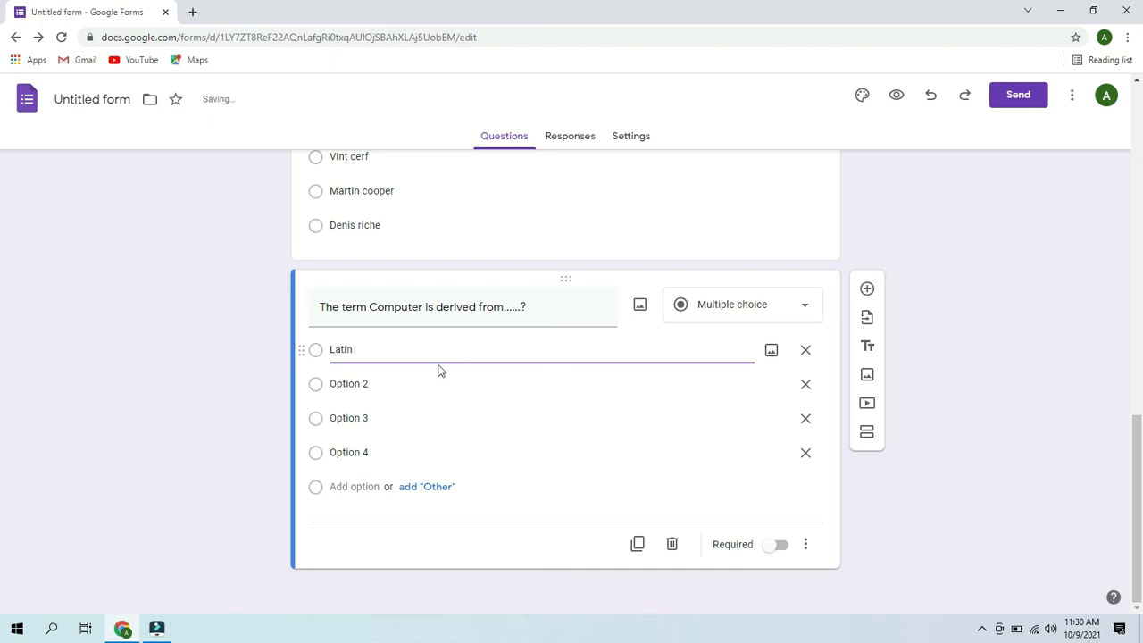
click(409, 382)
key(BackSpace)
text(Greek)
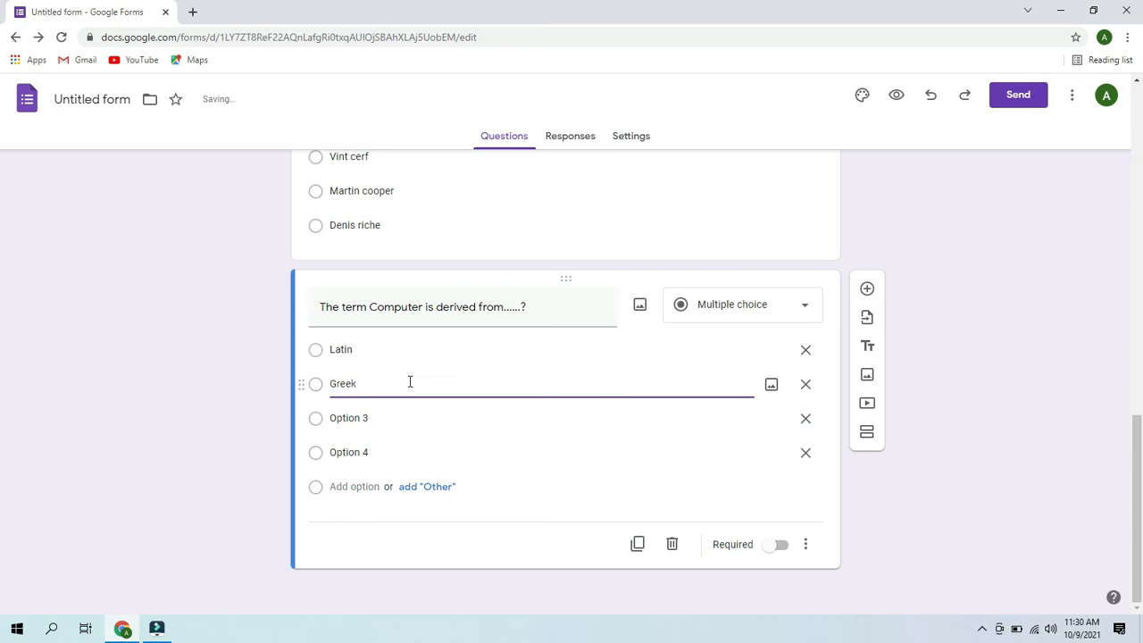
- Name the last two choices French and German
click(368, 416)
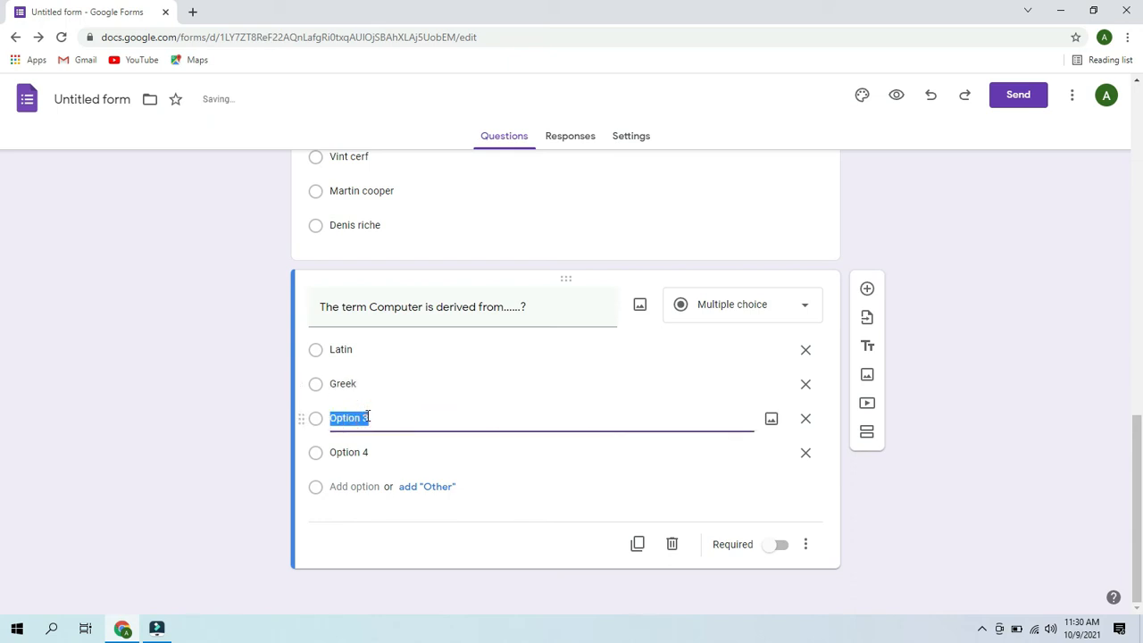
key(BackSpace)
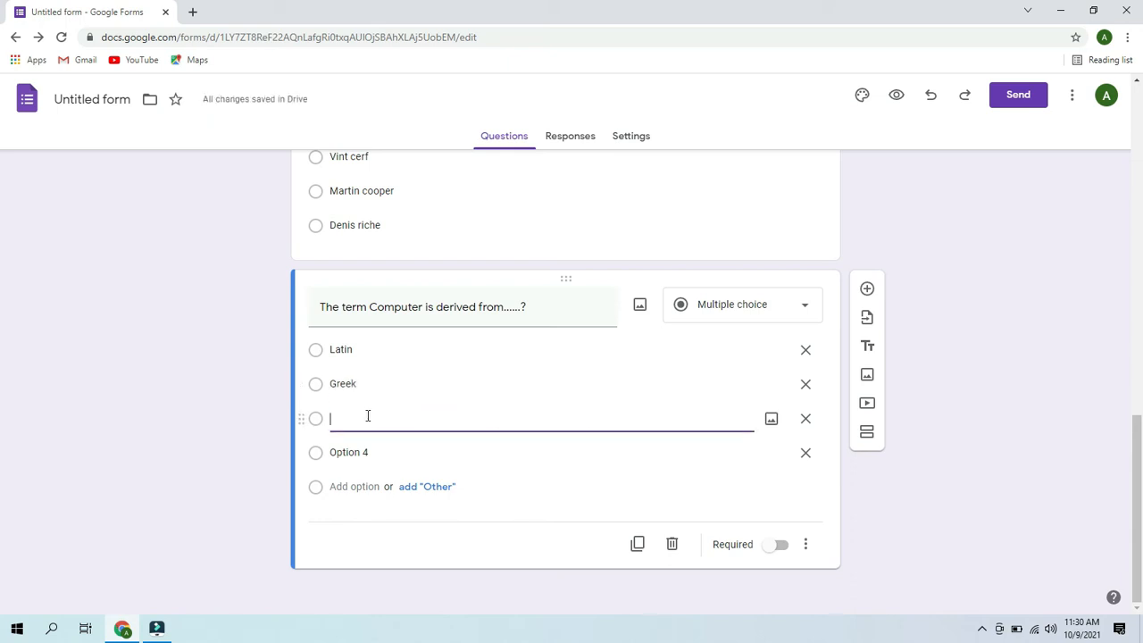
text(Frensh)
key(BackSpace)
key(BackSpace)
text(ch)
click(346, 453)
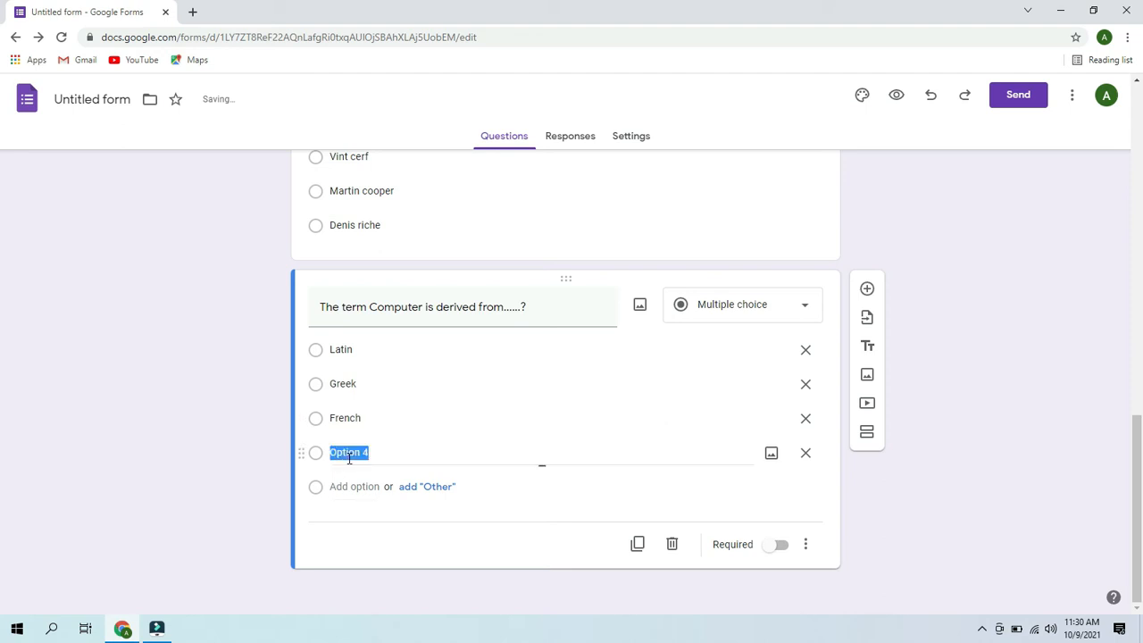
key(BackSpace)
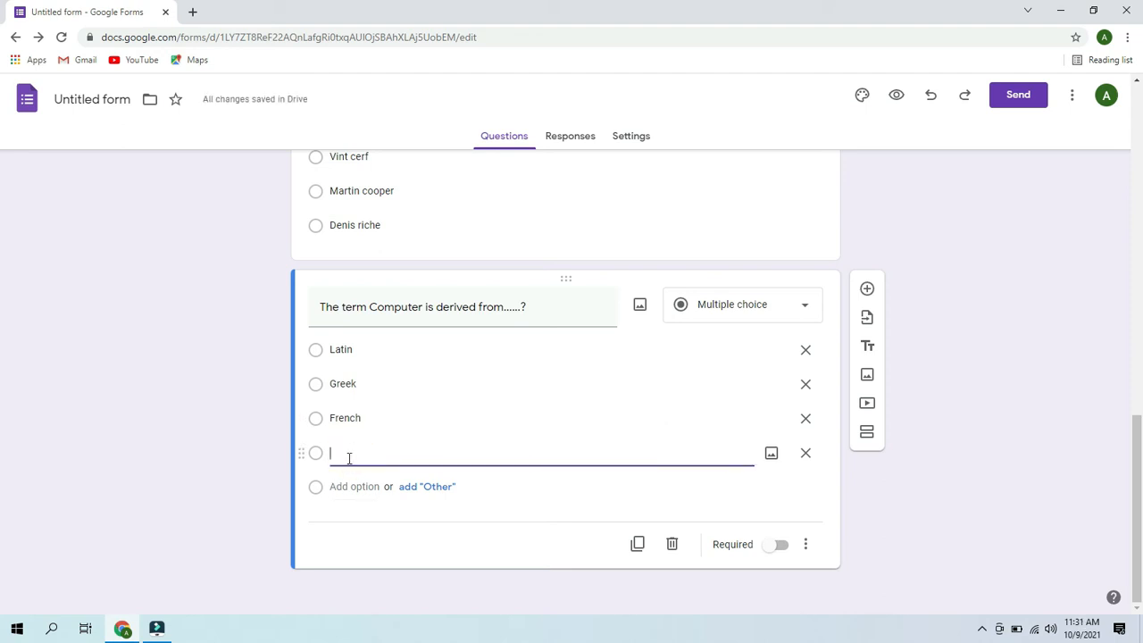
text(German)
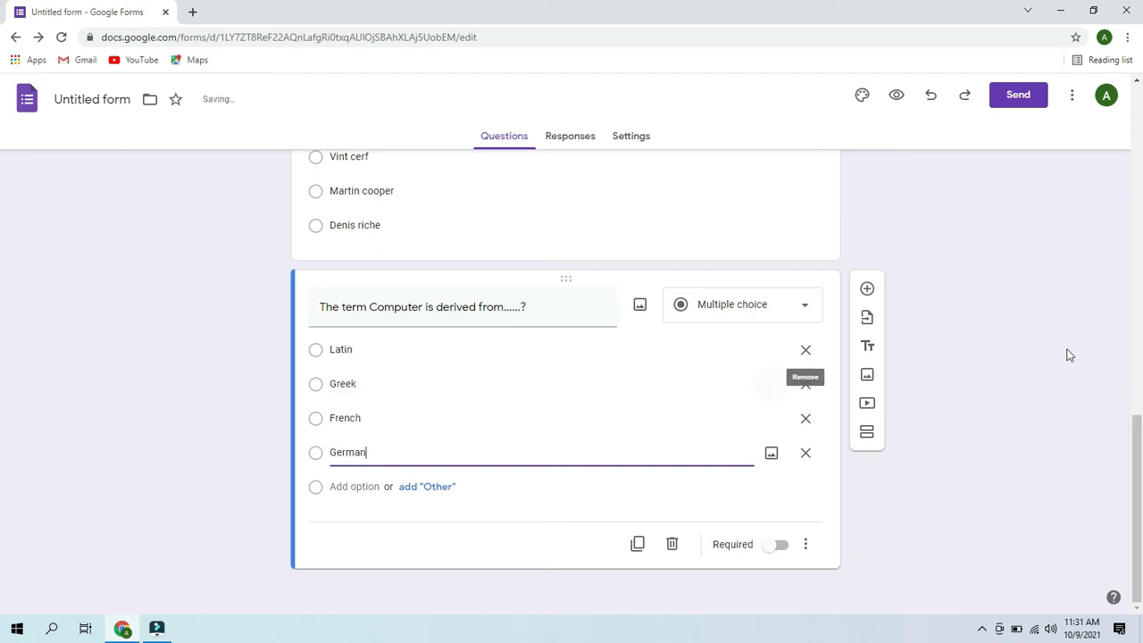
click(867, 290)
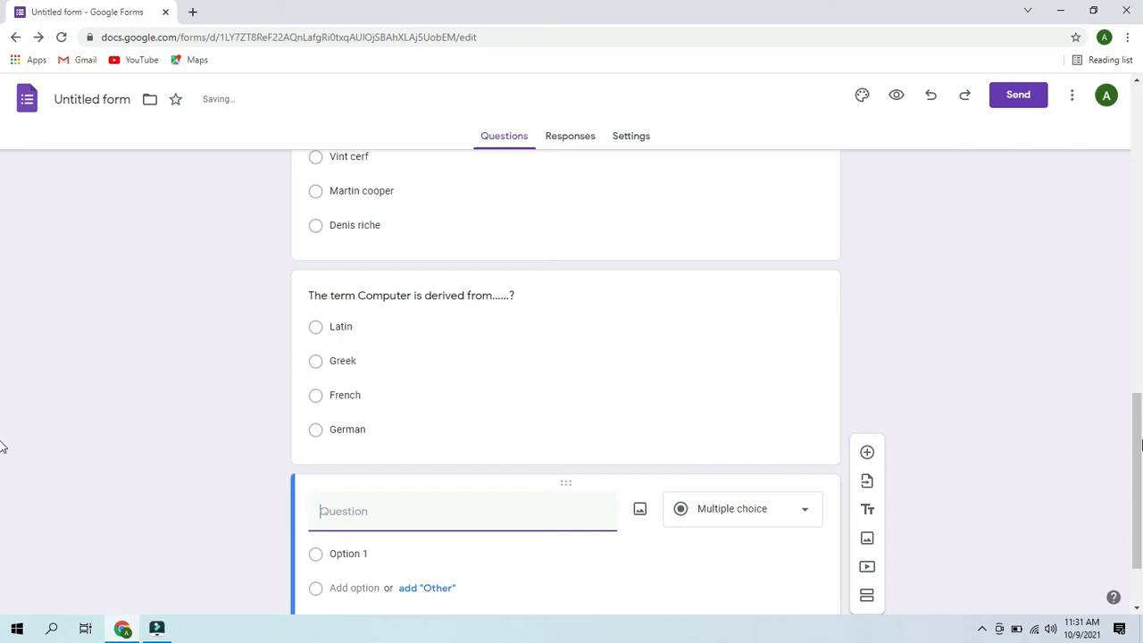
- Write the question 'WWW stands for..........?' and add four answer choices
click(534, 423)
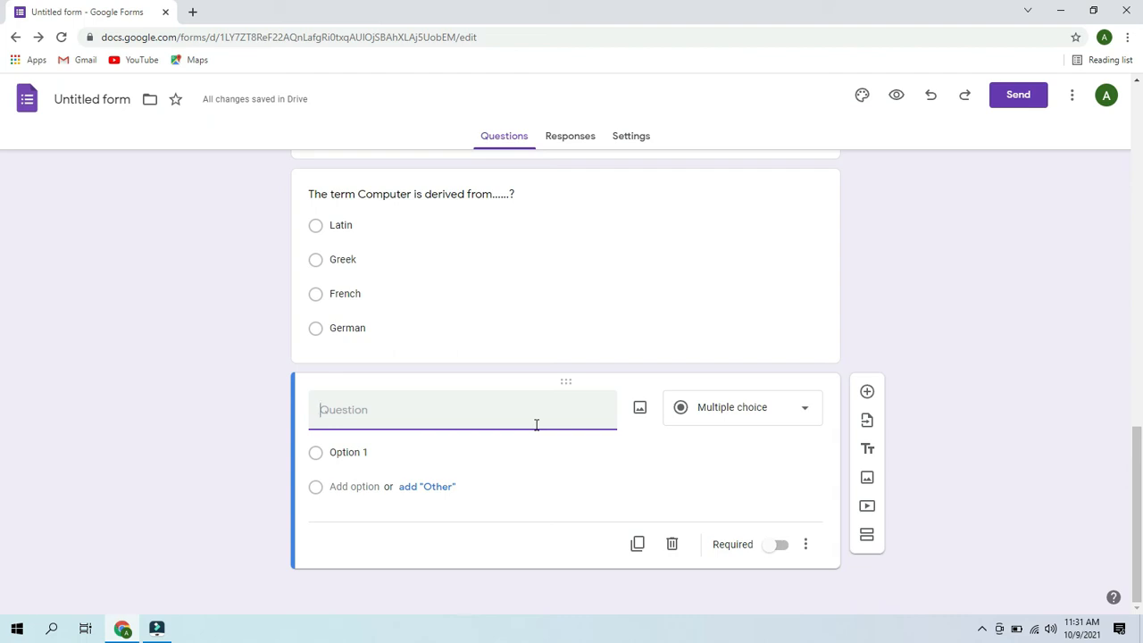
text(WWW s)
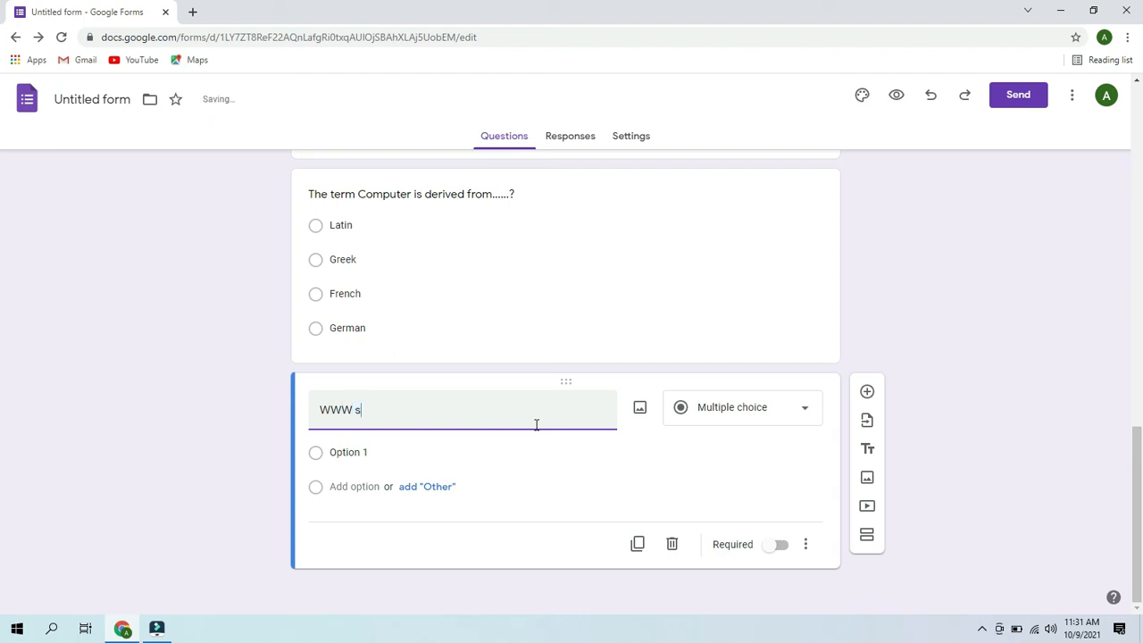
text(tands for.)
click(407, 488)
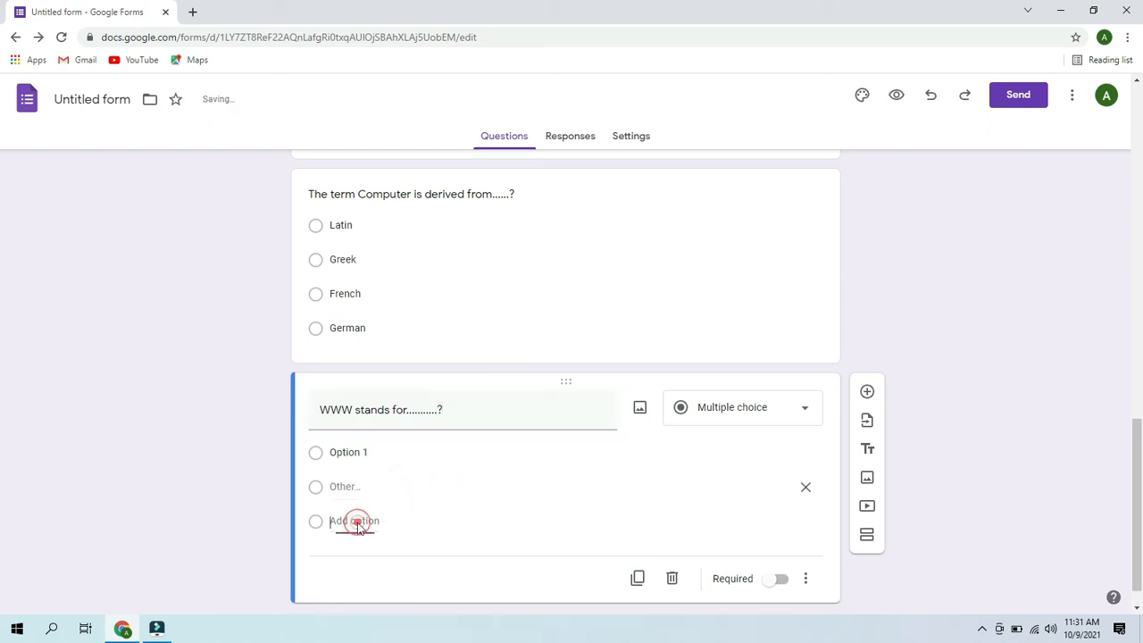
click(357, 520)
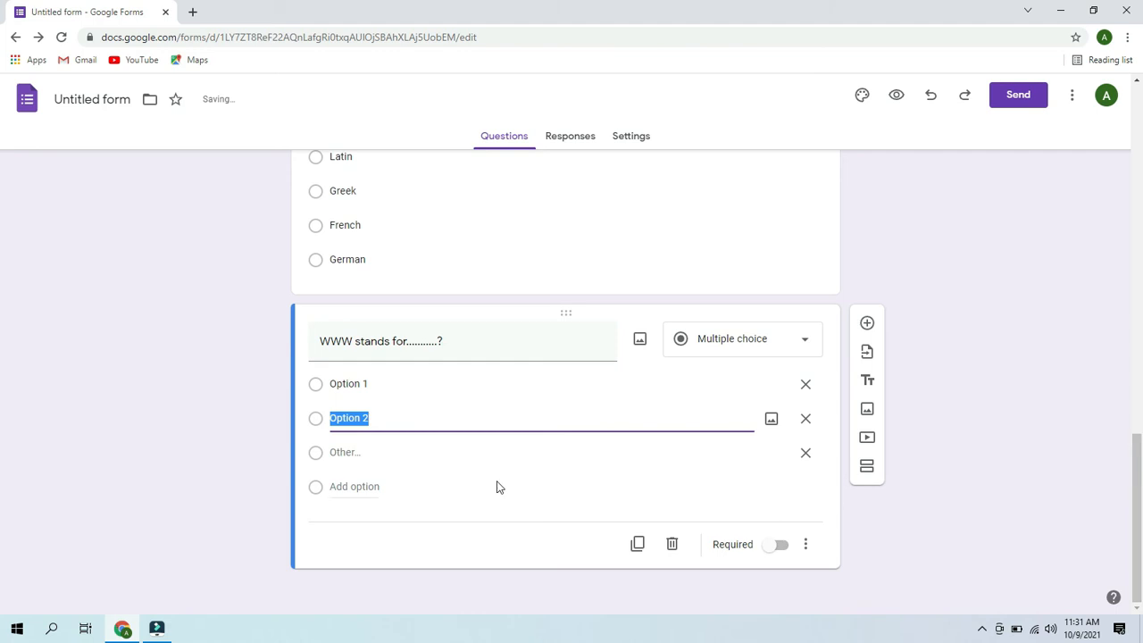
click(370, 487)
drag(1138, 444, 1140, 492)
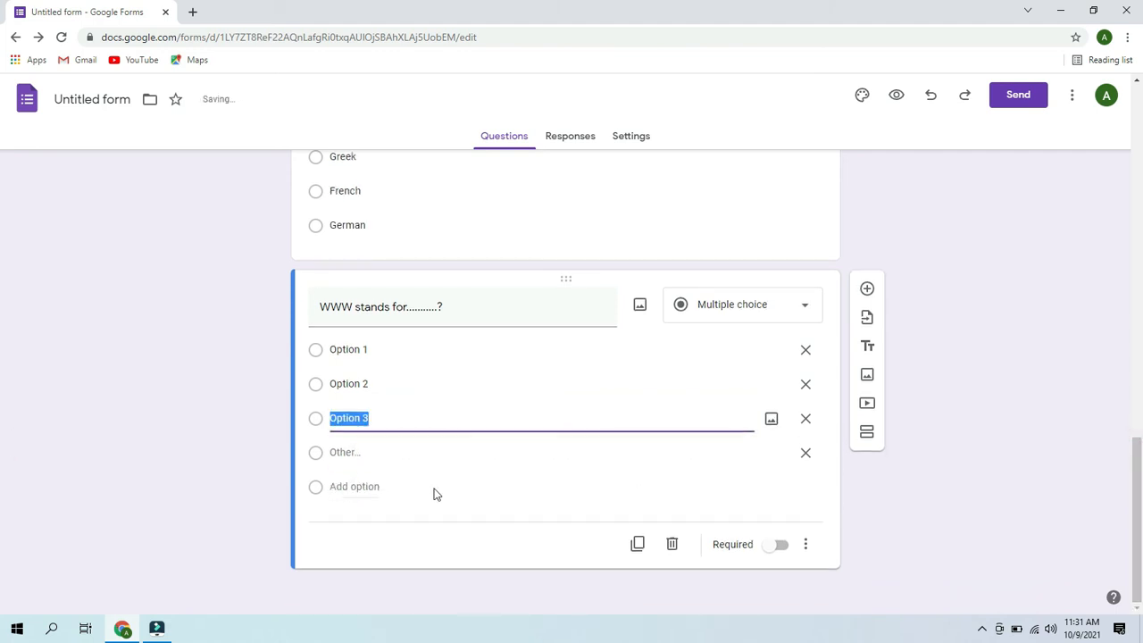
click(348, 487)
- Set the first two choices to 'World whole web' and 'word web'
click(382, 360)
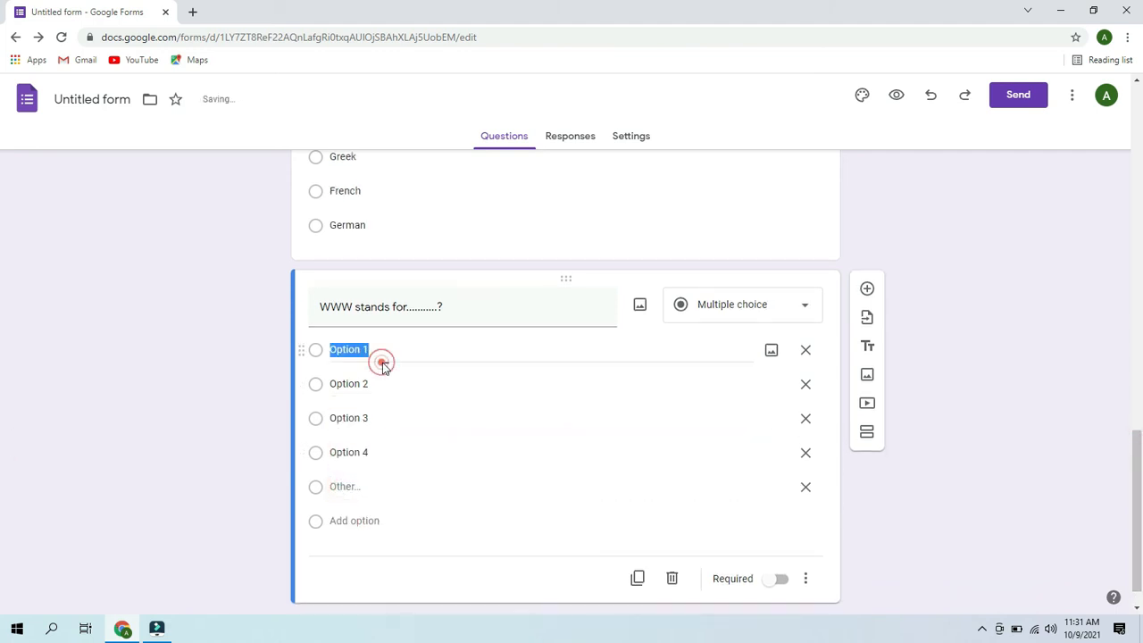
key(BackSpace)
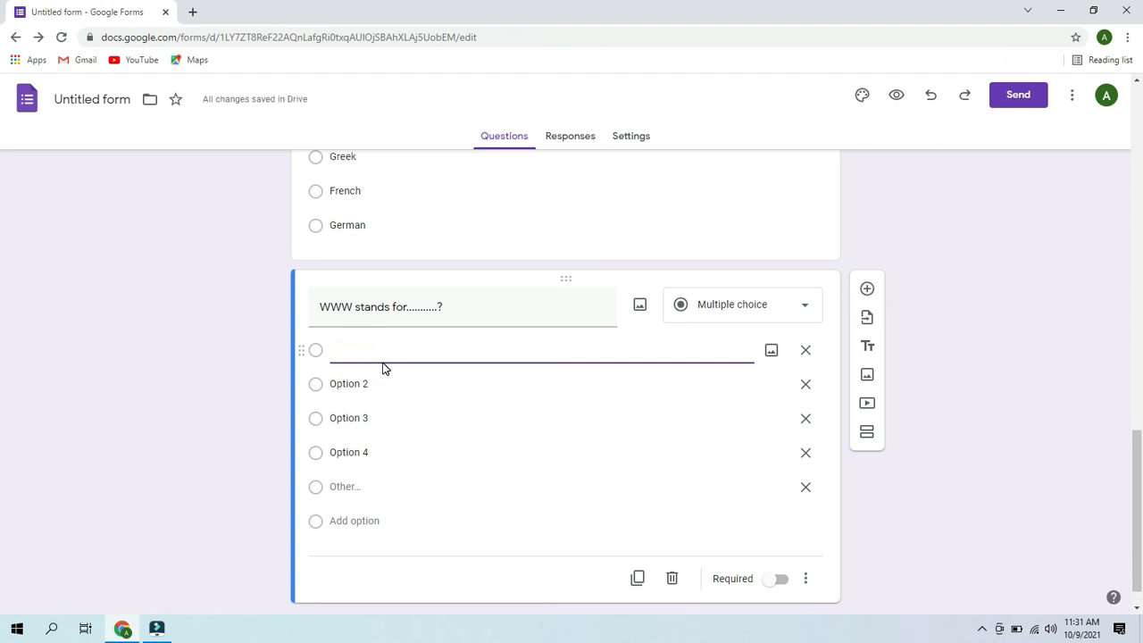
text(Worl )
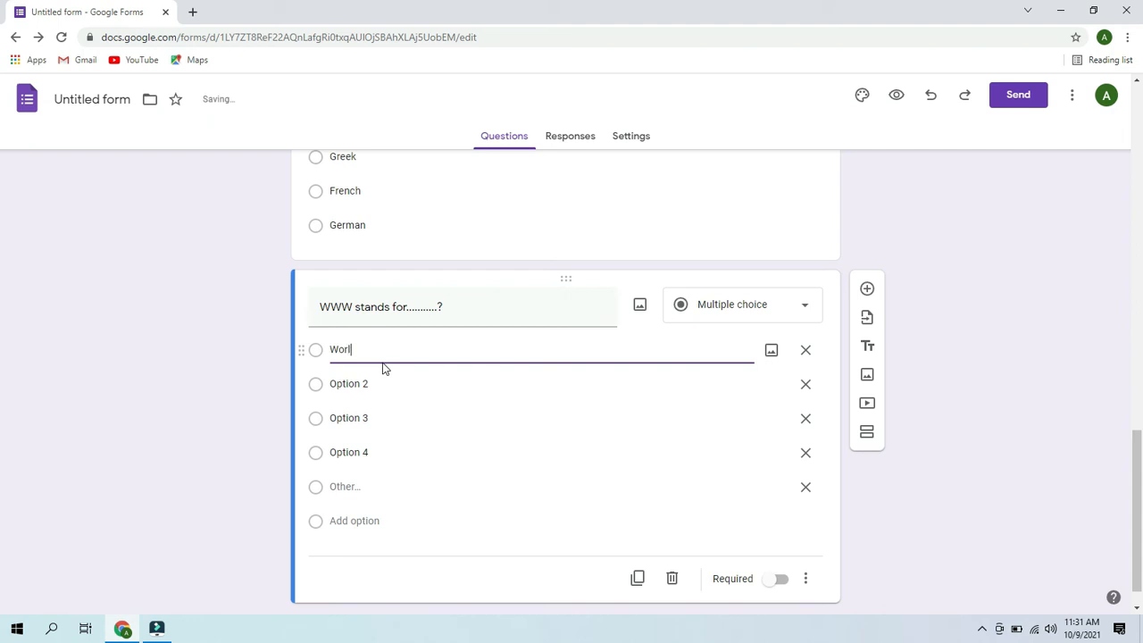
text(whole web)
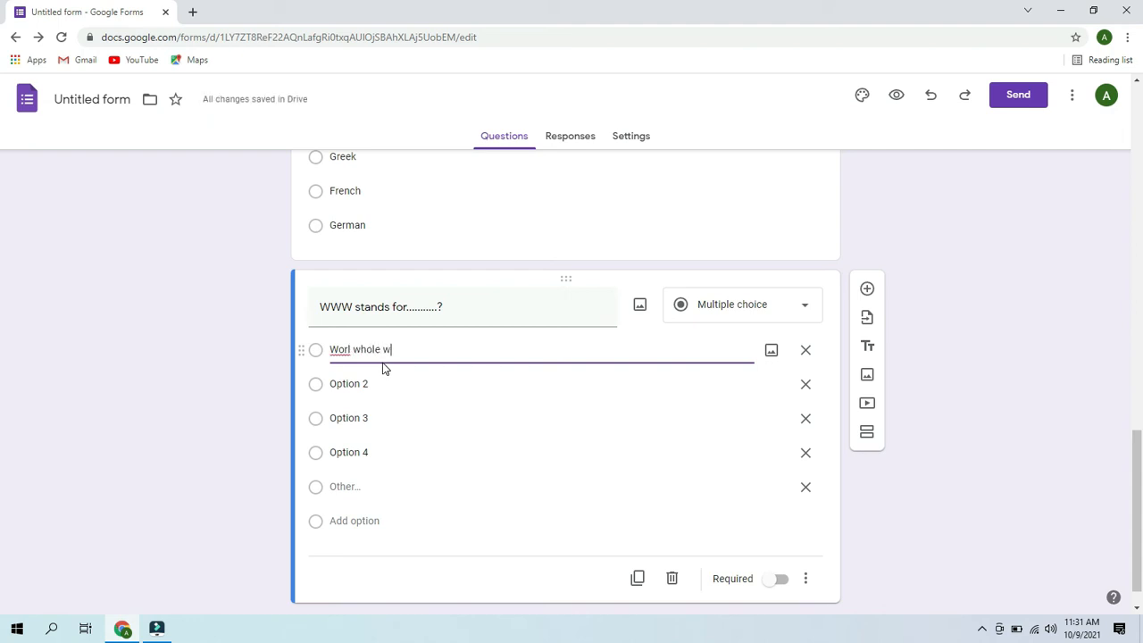
click(353, 349)
key(BackSpace)
text(d)
click(369, 379)
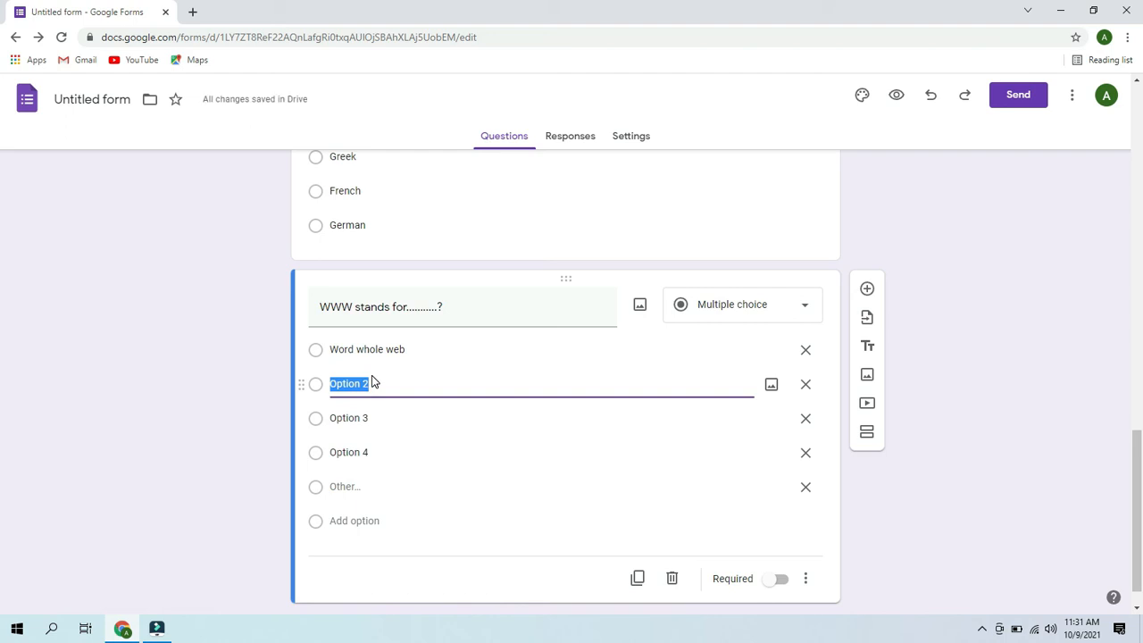
text(w)
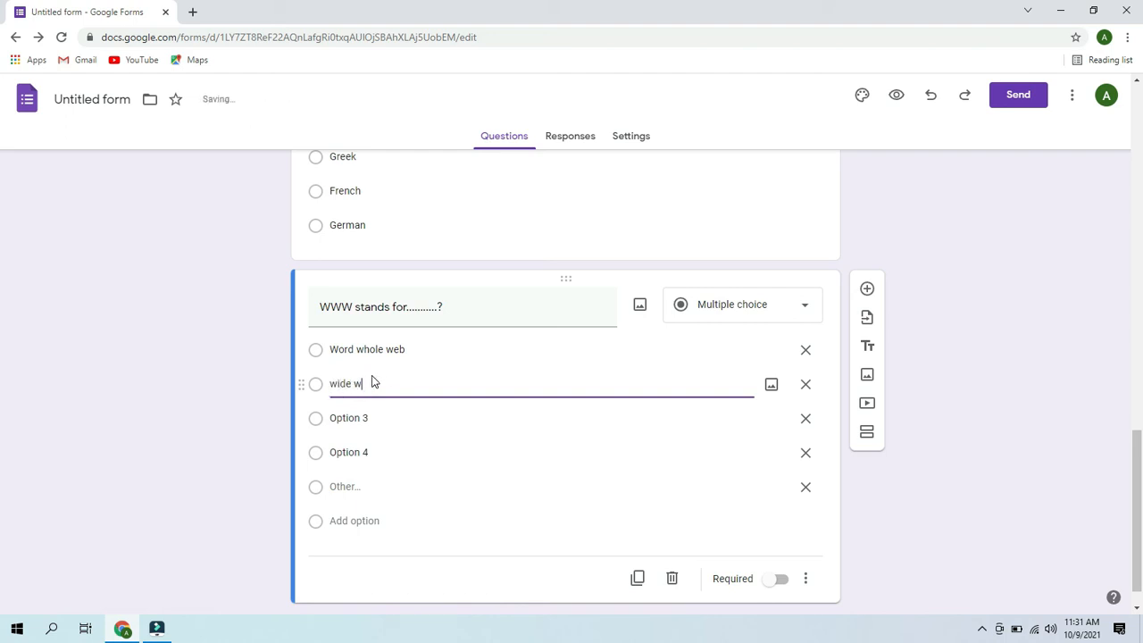
text(ord web)
- Set the last two choices to 'Web word wid…' and 'Word wide web', removing Other
click(356, 414)
key(BackSpace)
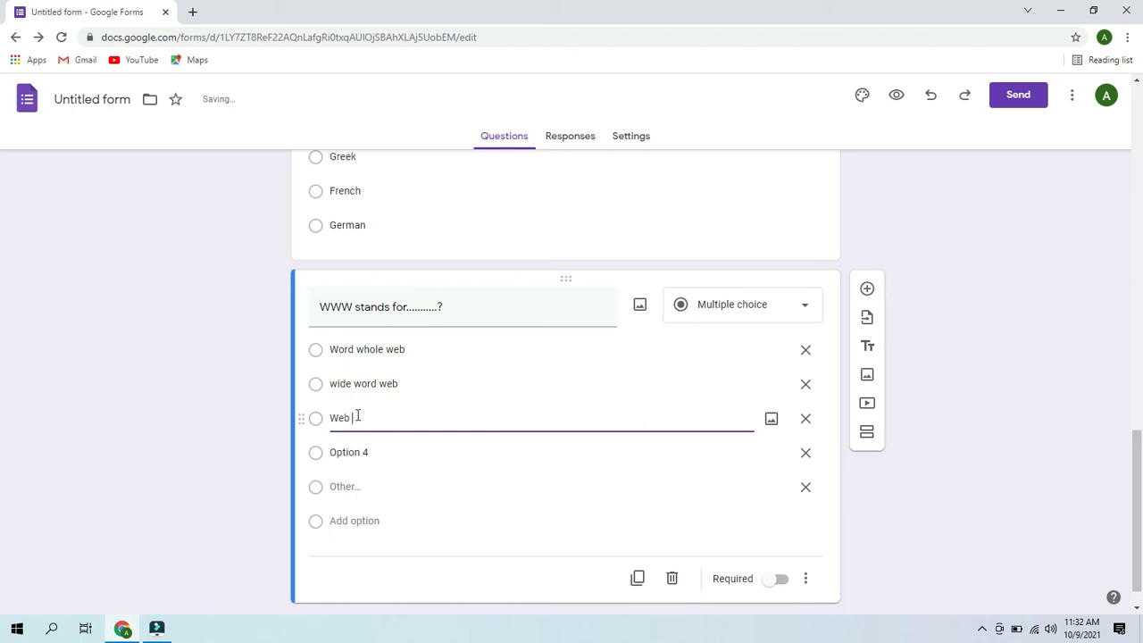
text(Web word wide)
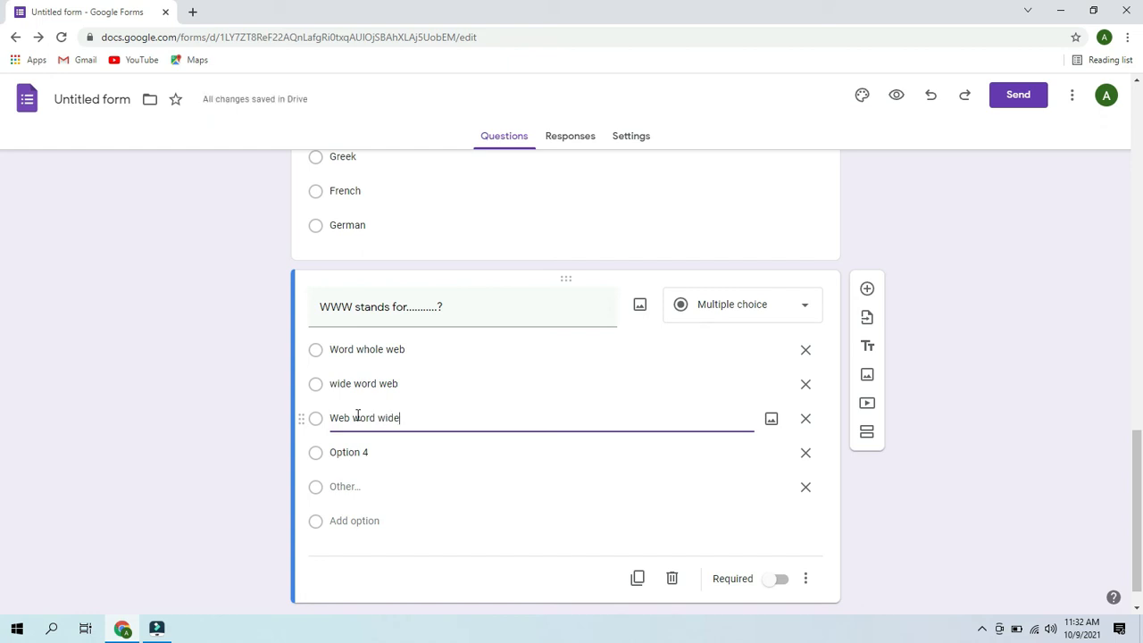
click(390, 452)
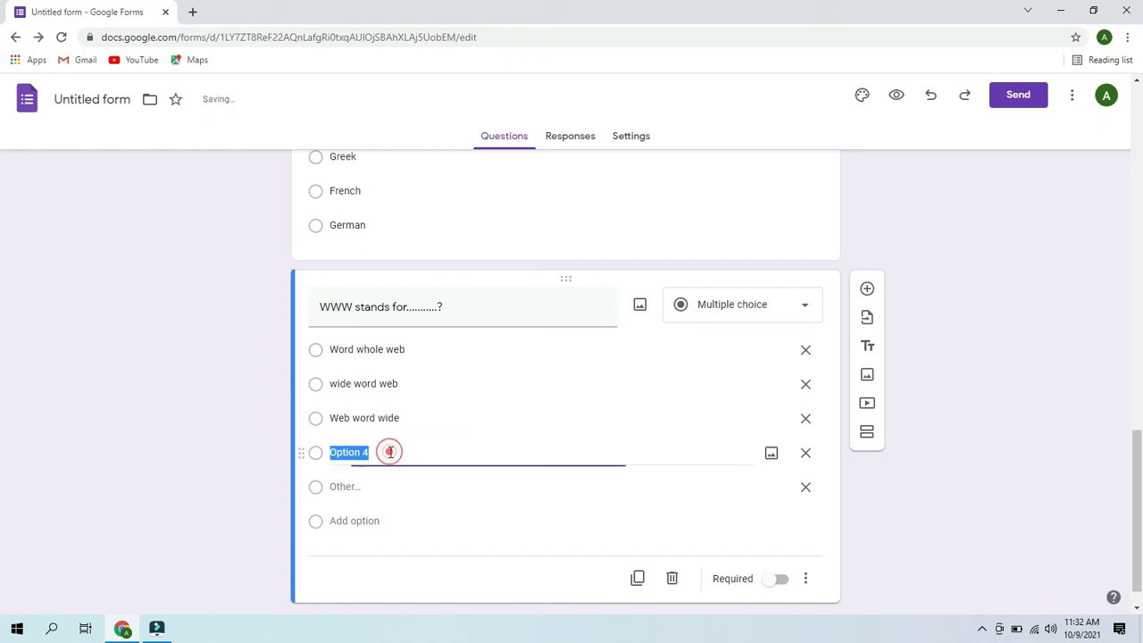
key(BackSpace)
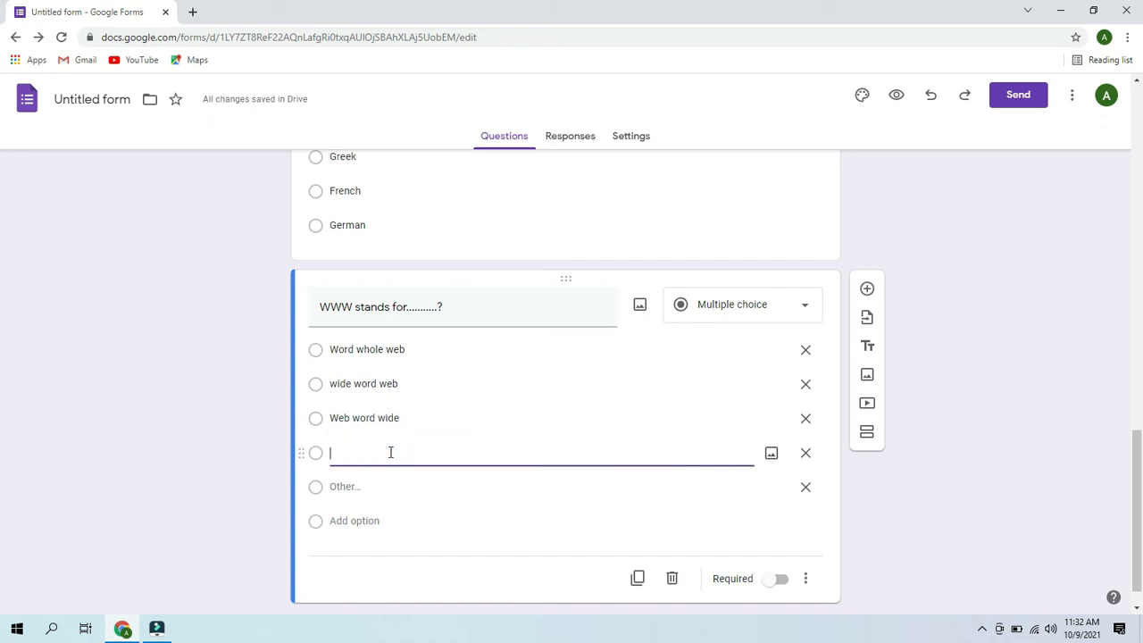
text(Word wide web)
click(806, 487)
drag(1138, 469, 1139, 507)
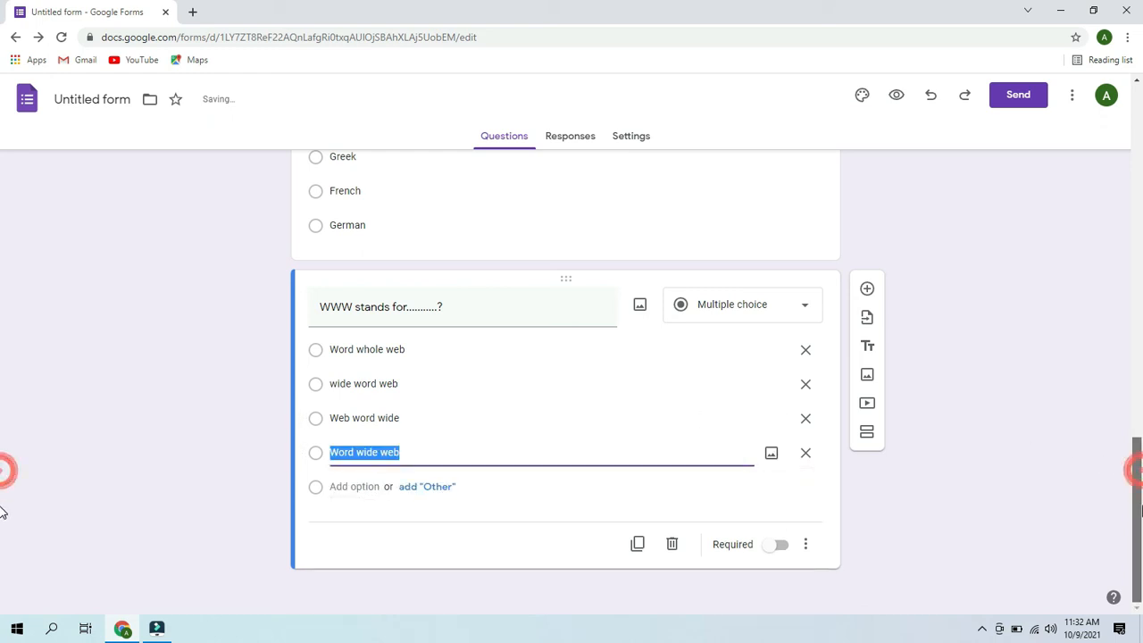
click(867, 289)
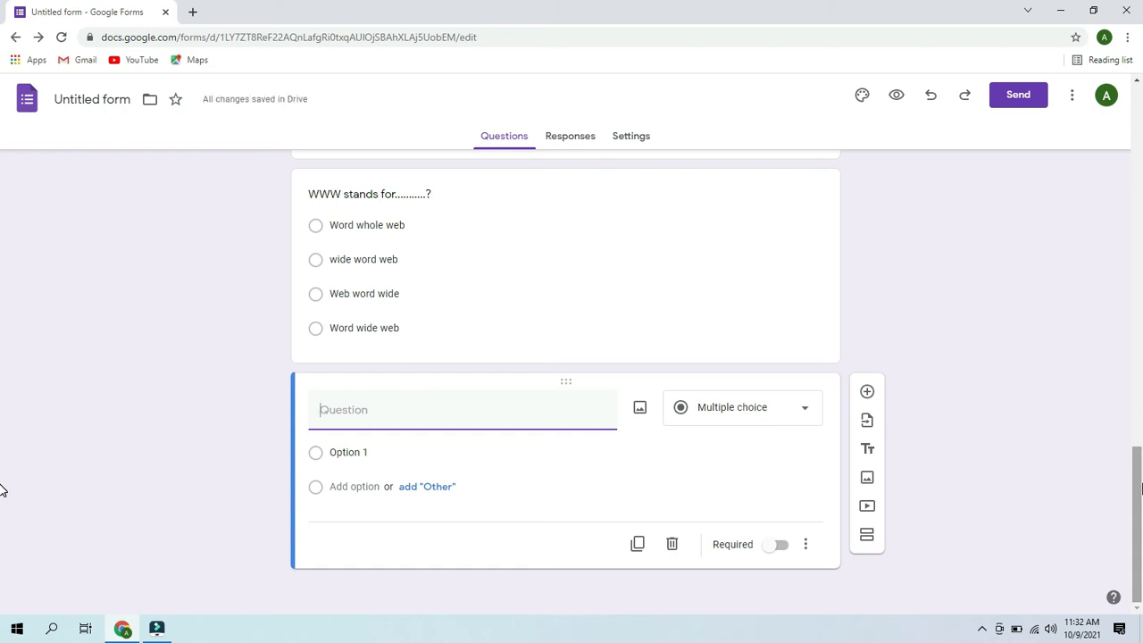
- Title the question 'RAM Stands for......?' with first choice Read only memory
text(RAM)
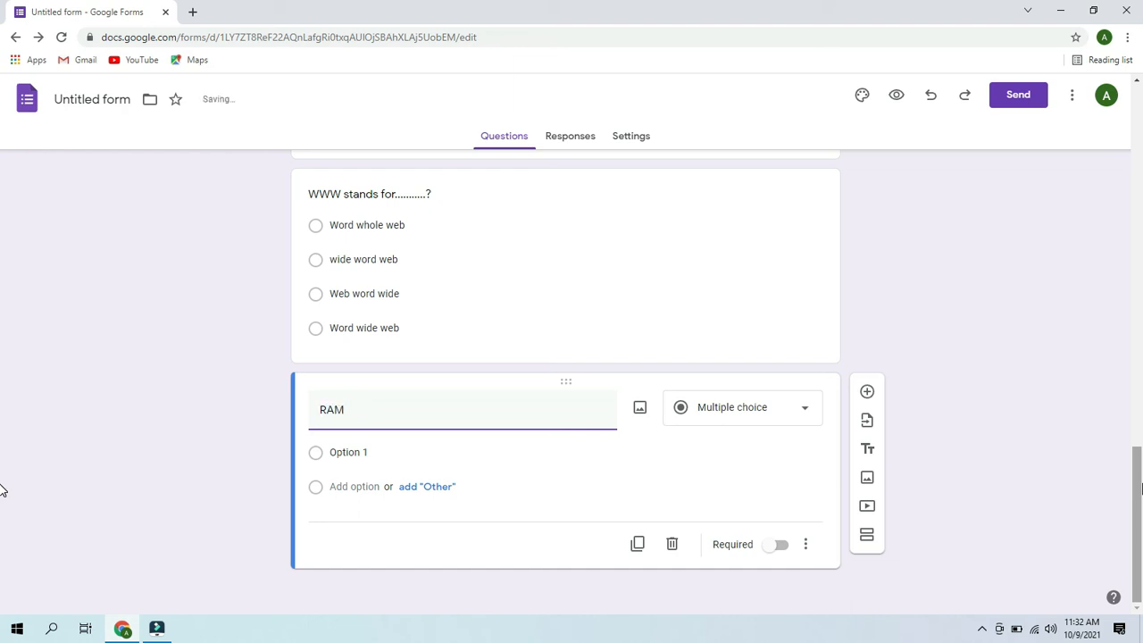
text( Stan)
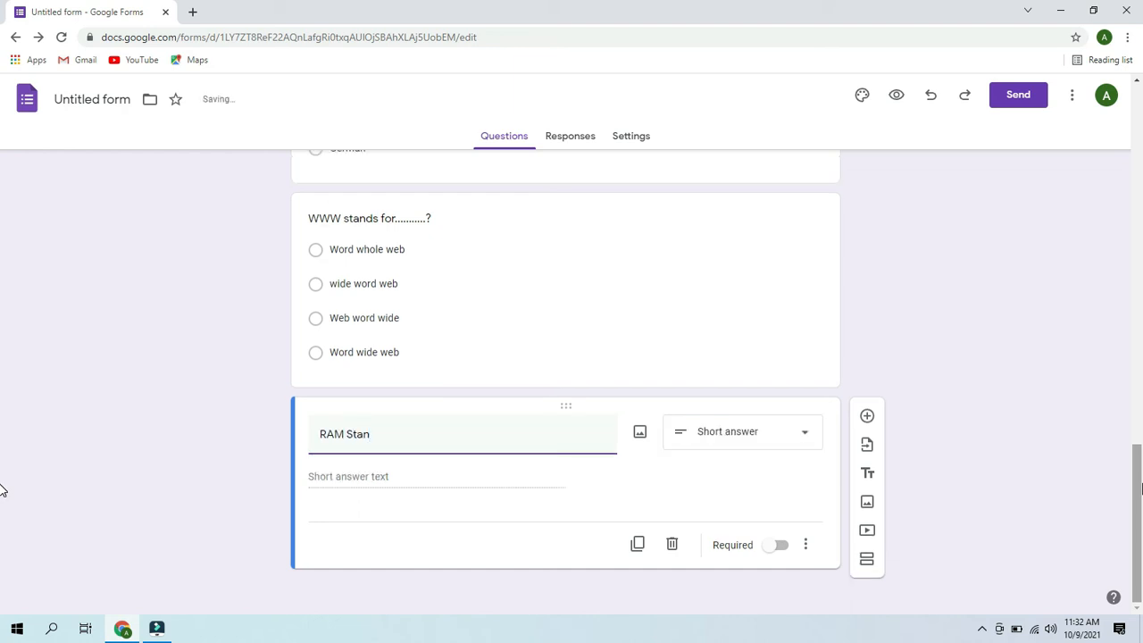
text(ds for......?)
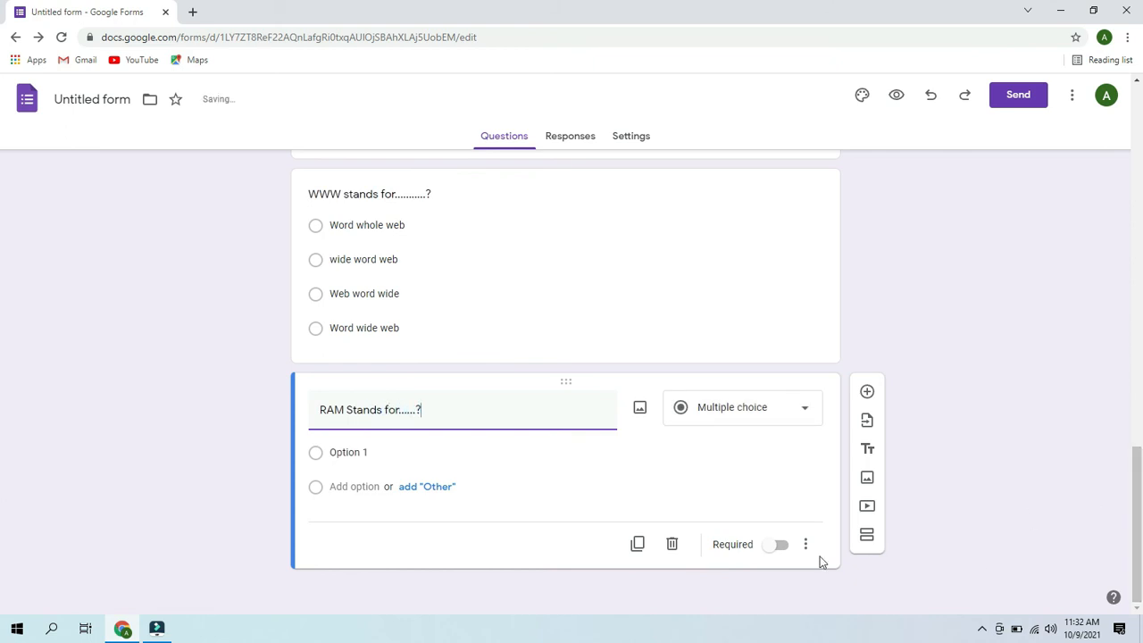
click(384, 453)
text(Read only memory)
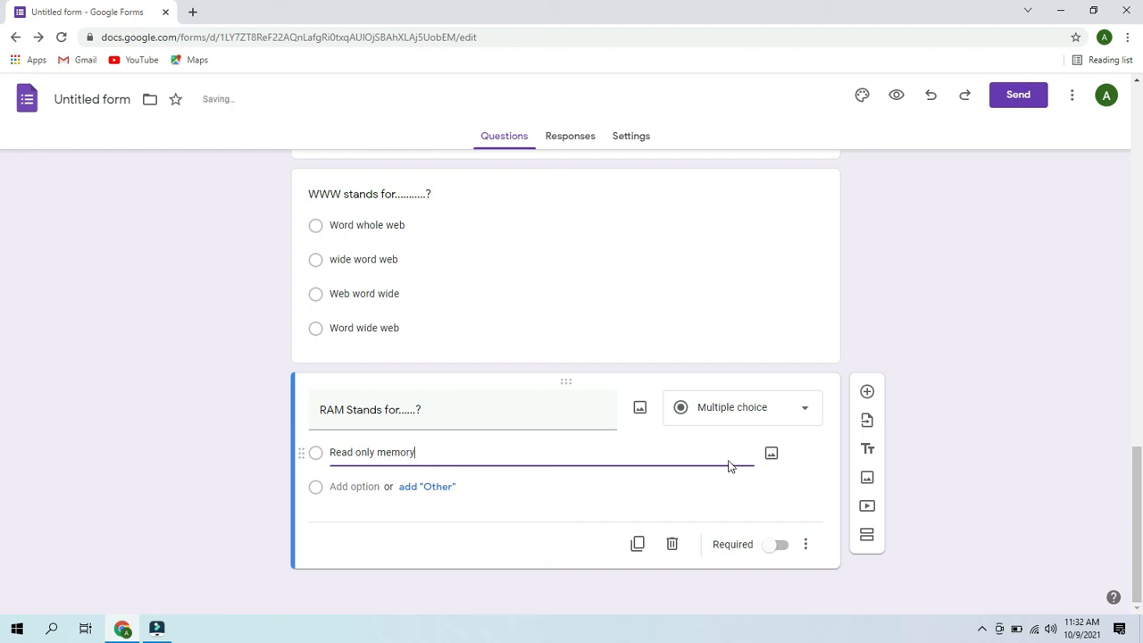
- Add Random access memory as the second choice and remove the Other option
click(438, 487)
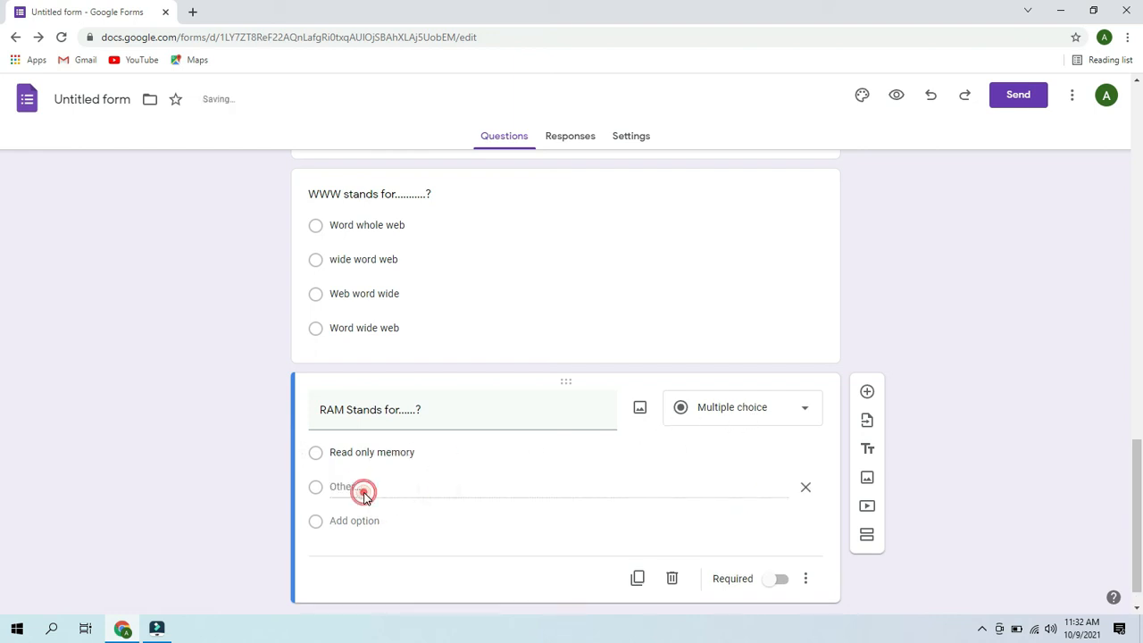
click(364, 521)
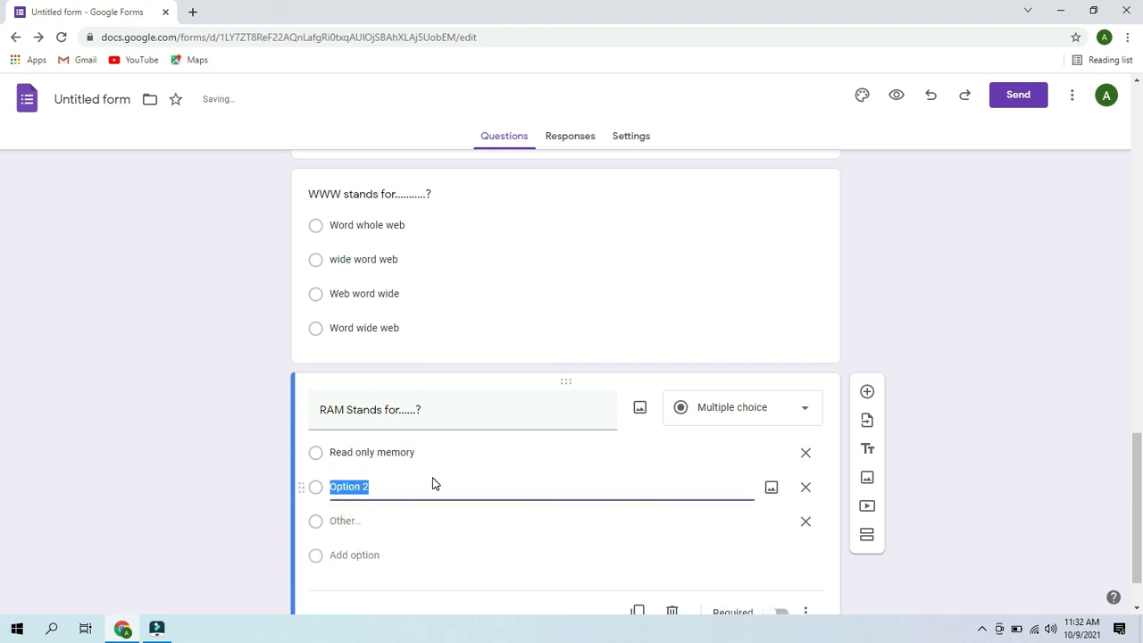
key(BackSpace)
text(Random access )
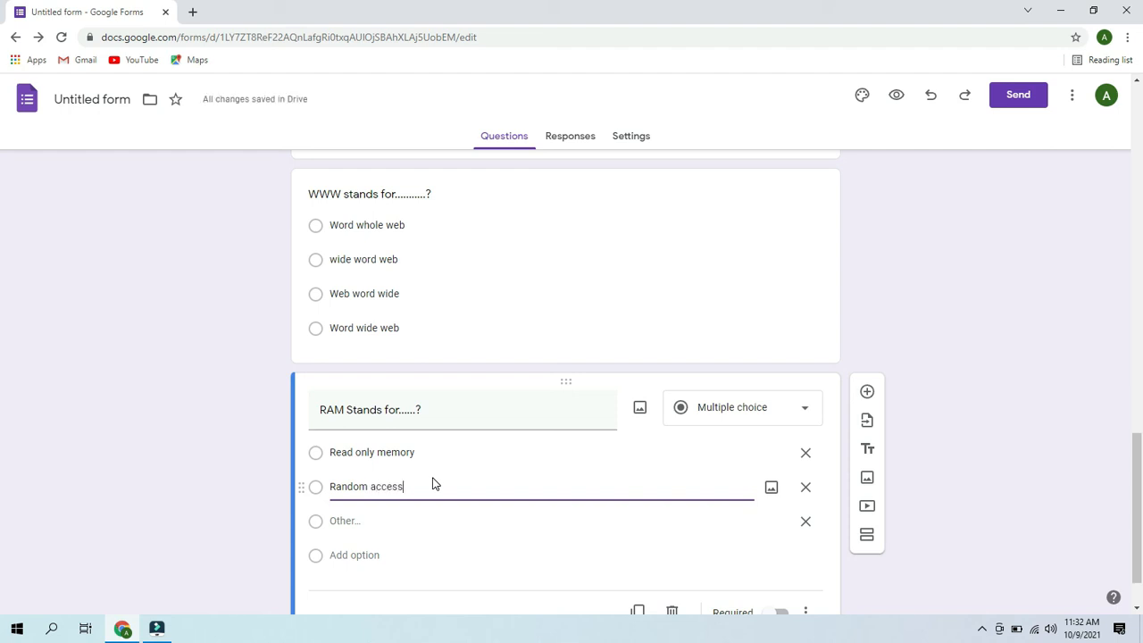
text(memory)
click(805, 520)
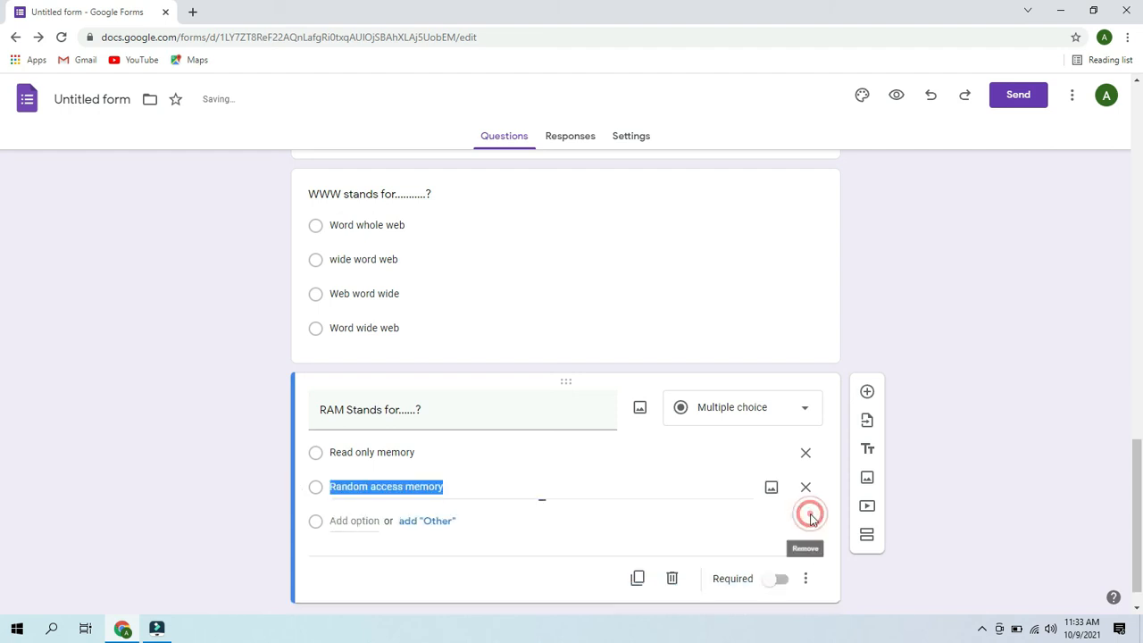
drag(1141, 496, 1059, 35)
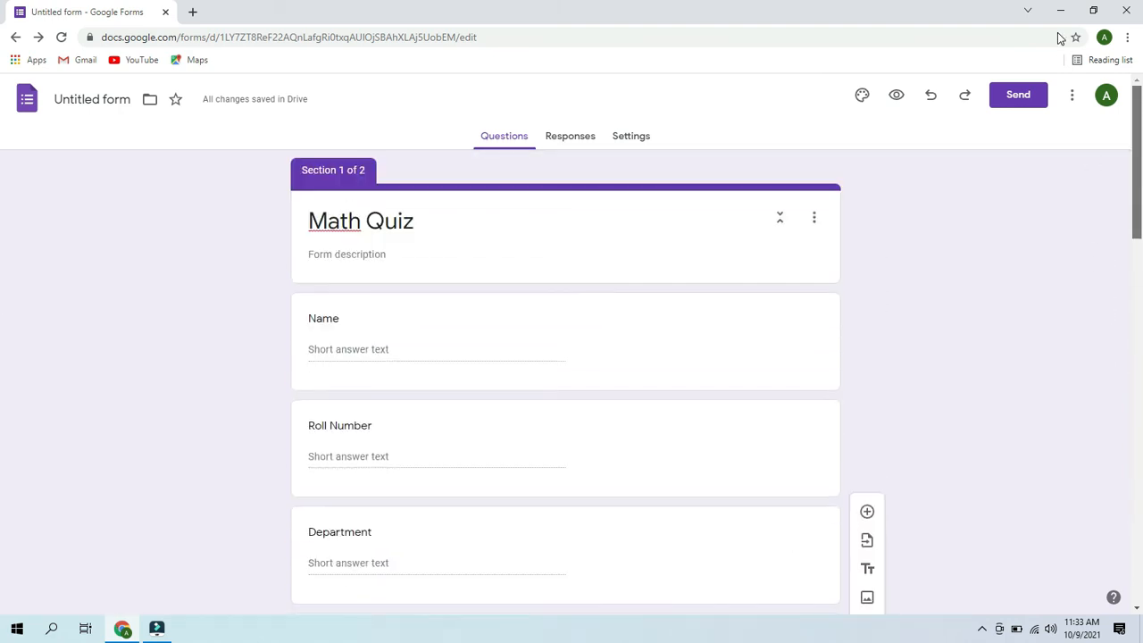
- Retitle the form 'Math Quiz' and view its Responses page showing 0 responses
click(78, 99)
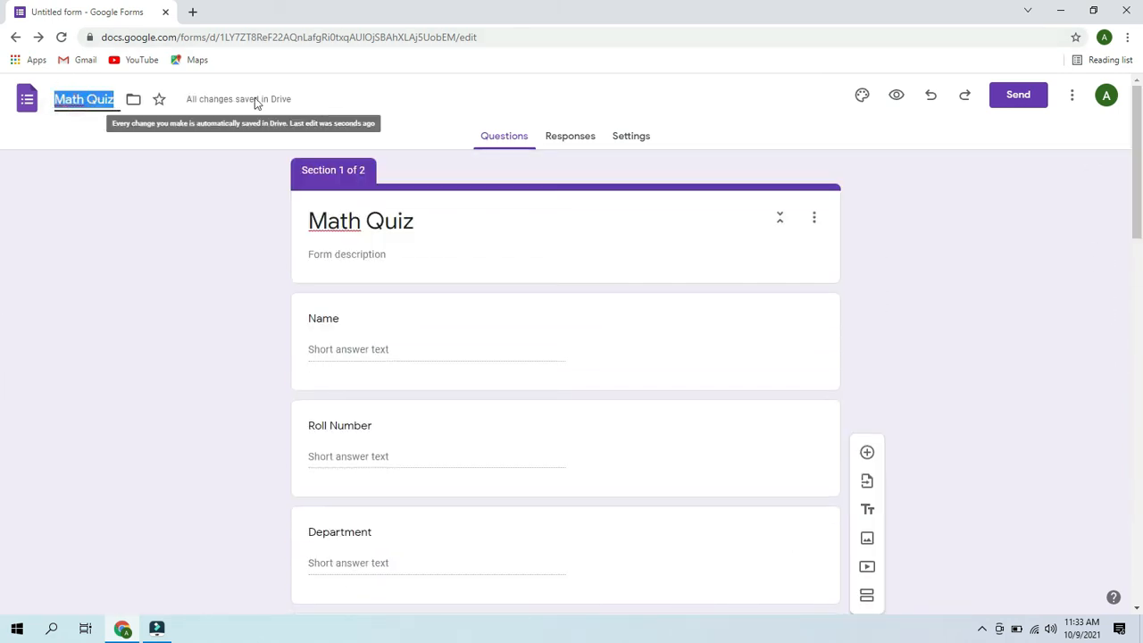
click(558, 108)
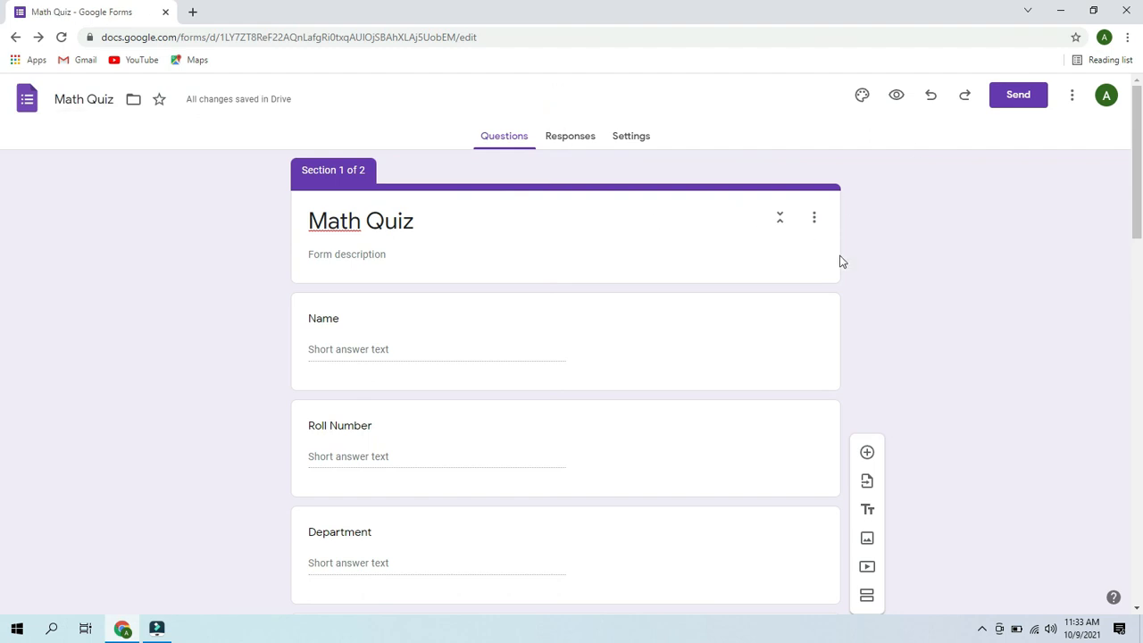
mouse_move(1139, 229)
mouse_down()
mouse_move(1139, 441)
mouse_move(1103, 225)
mouse_up()
click(576, 133)
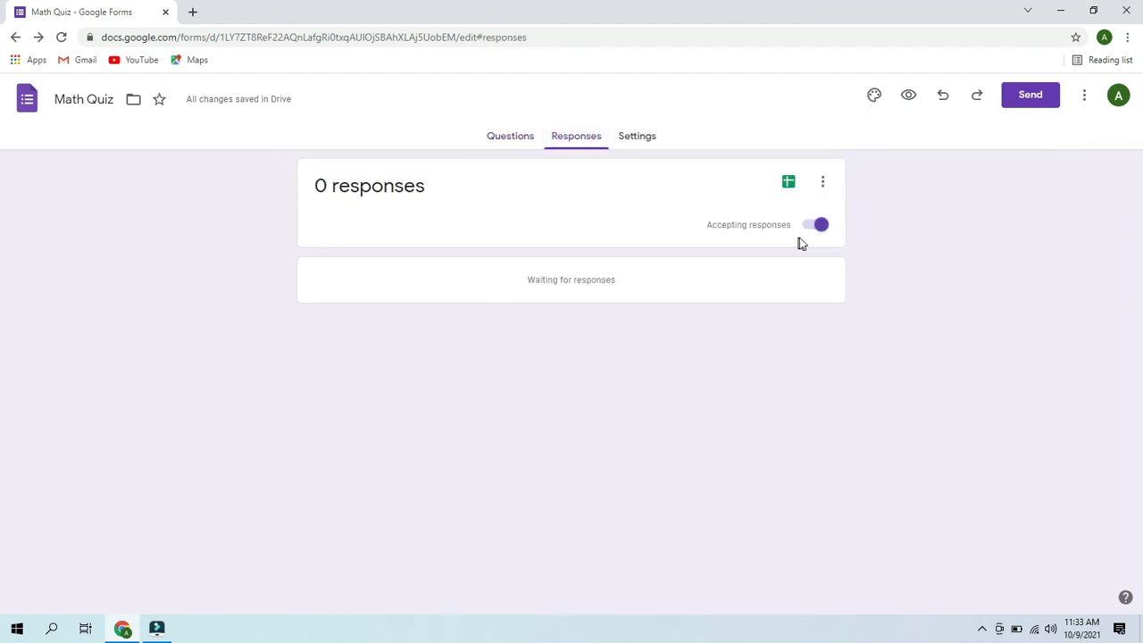
- Preview the form and fill in the Name, Roll Number, Department and Semester fields
click(509, 141)
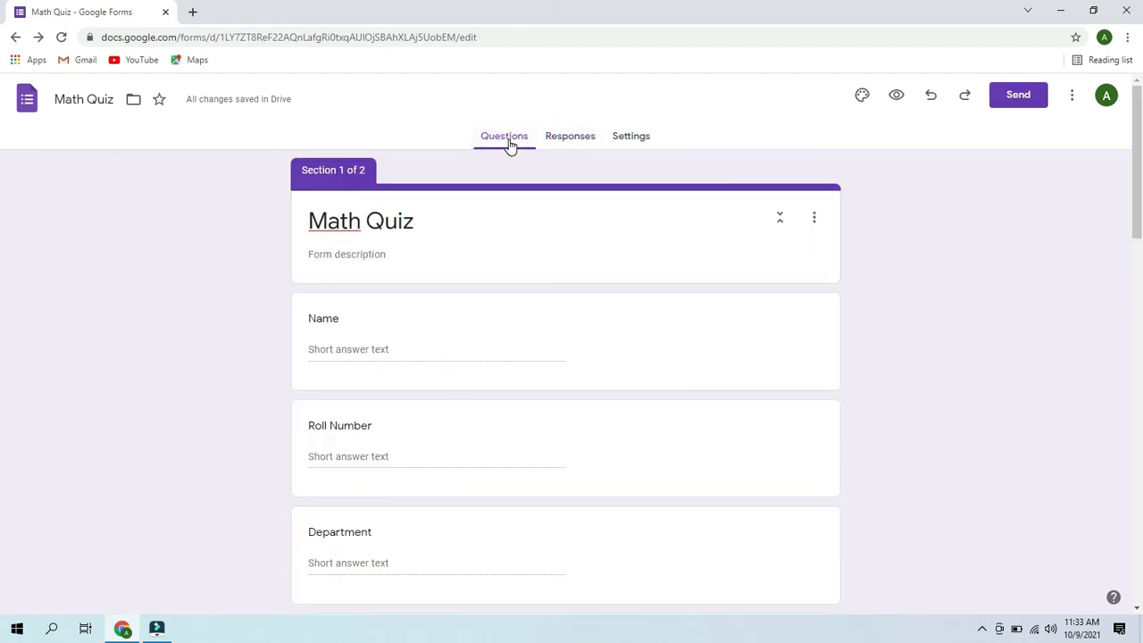
click(897, 96)
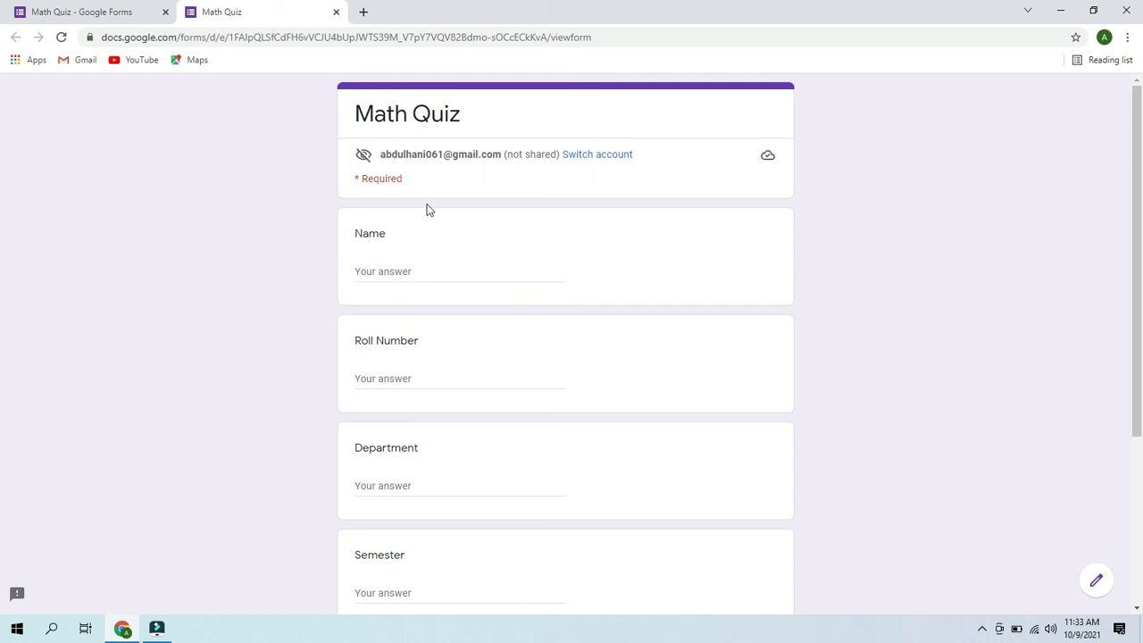
click(396, 273)
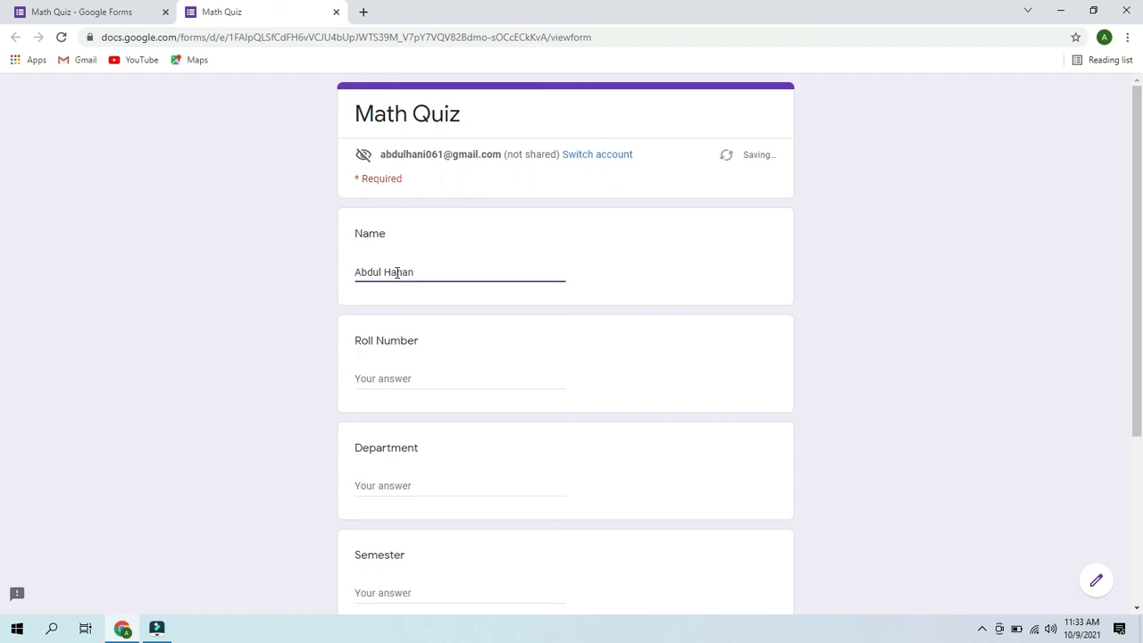
click(396, 379)
text(100)
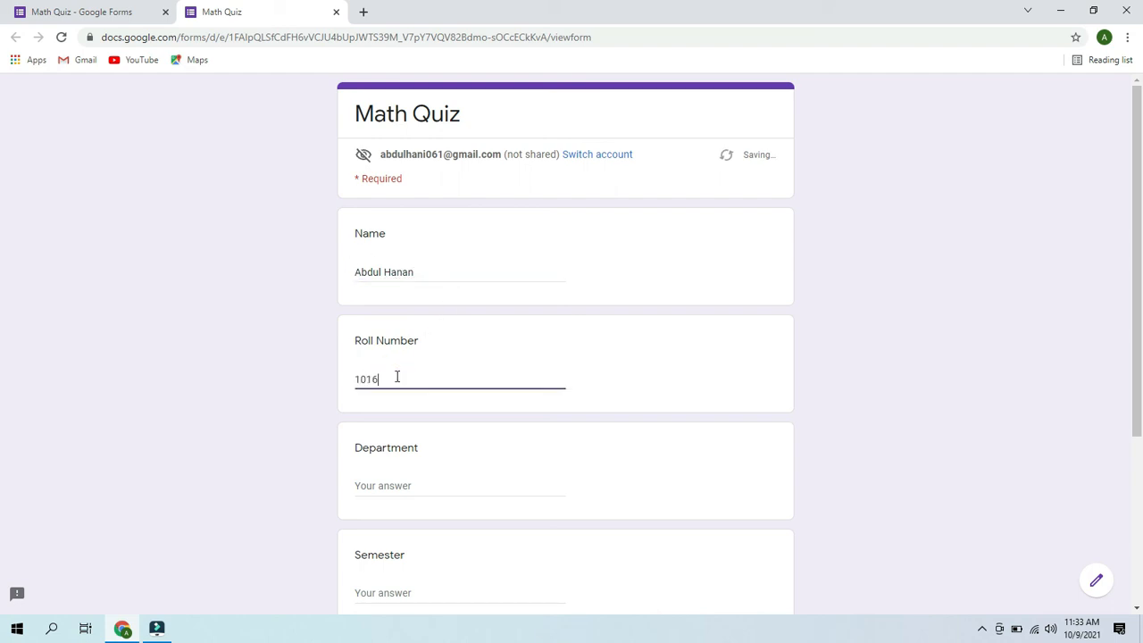
click(382, 492)
text(Mathematics)
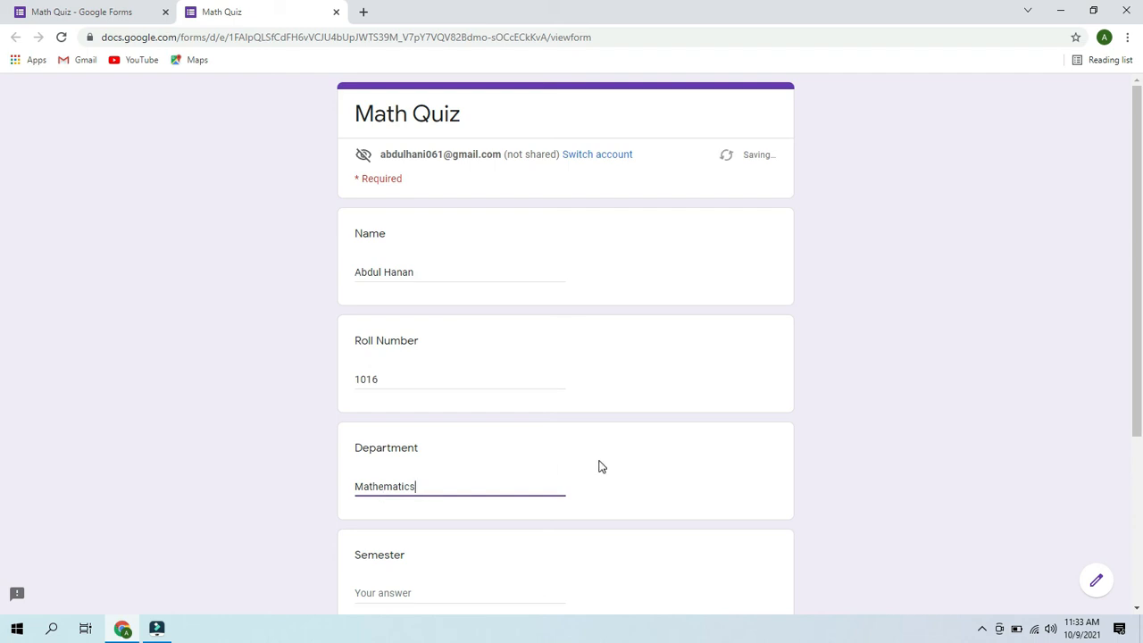
scroll(3, 454, down, 3)
click(382, 374)
text(7th)
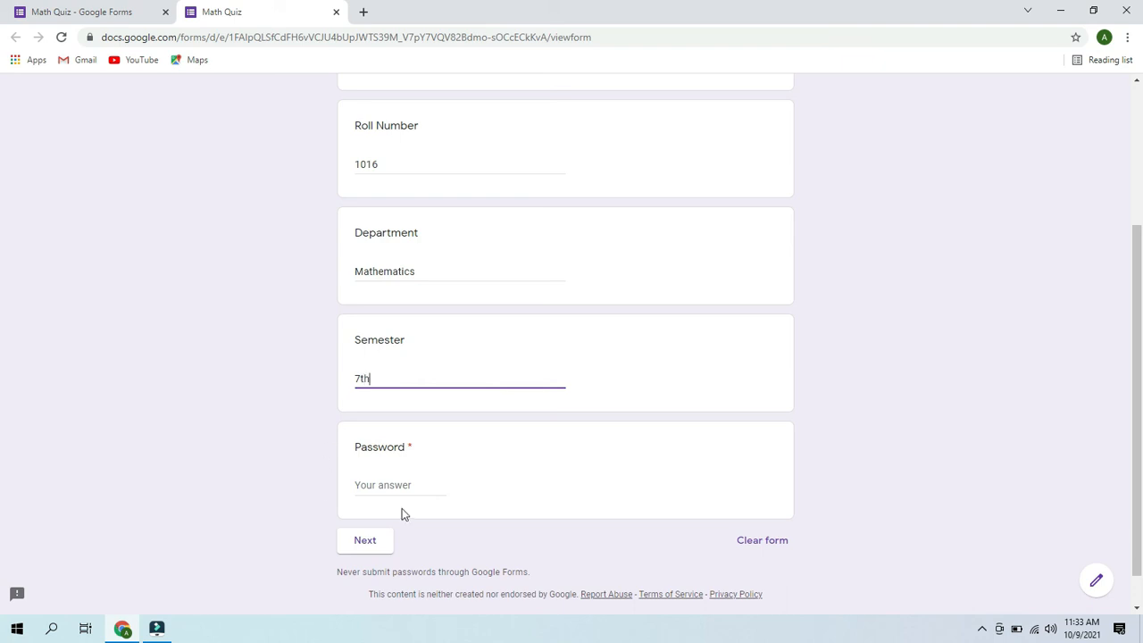
- Enter the section password, correct the rejected entry, and continue to the quiz section
click(393, 487)
text(2232)
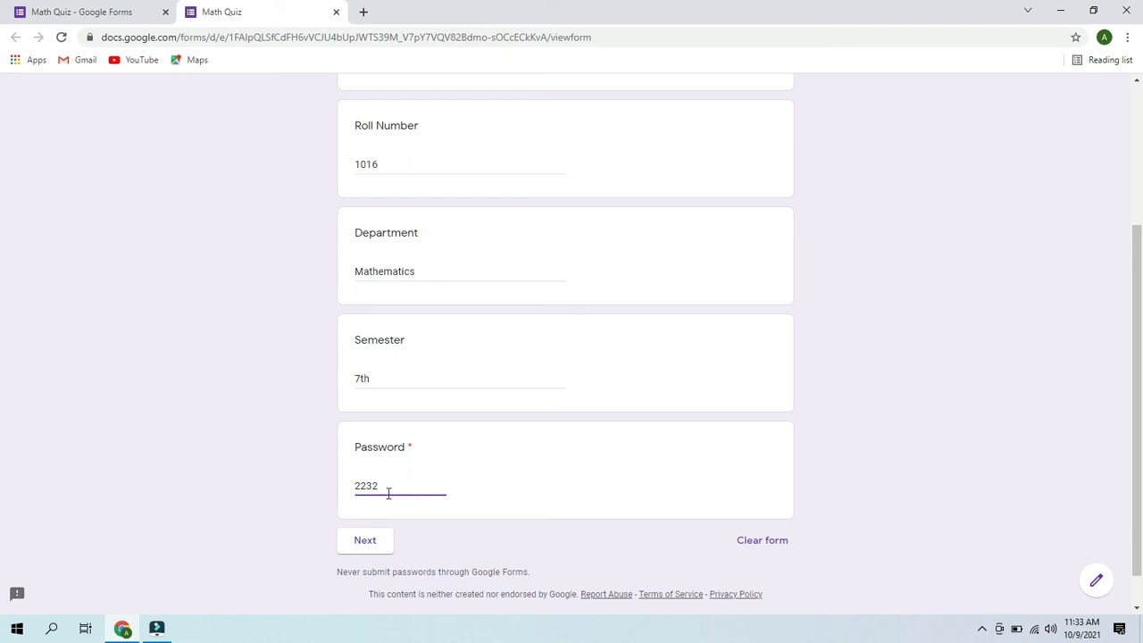
click(368, 539)
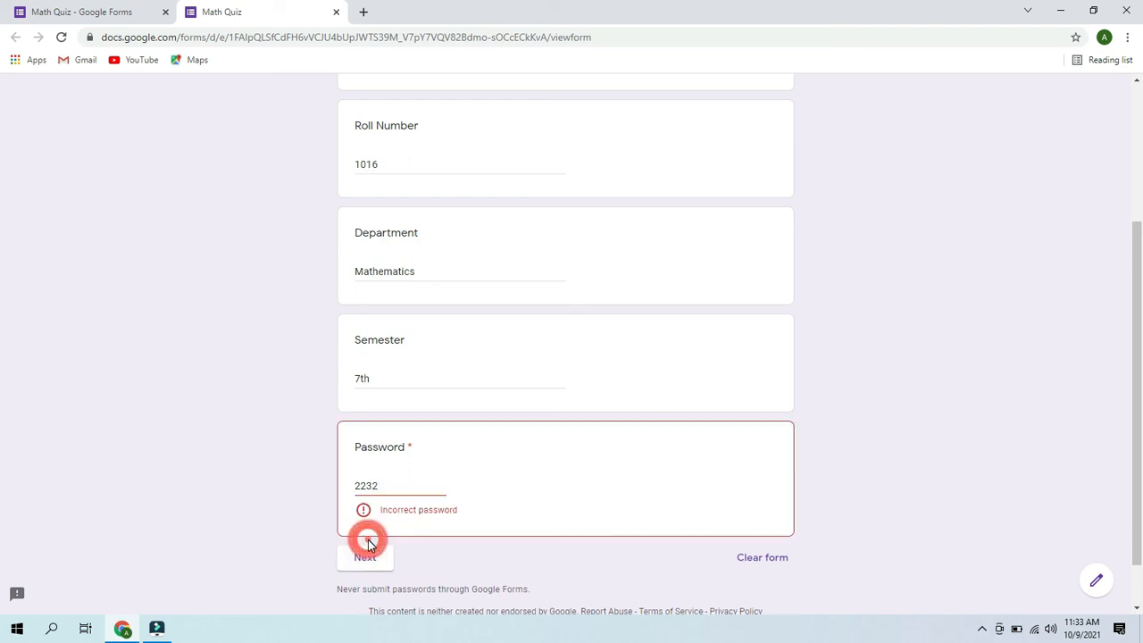
click(387, 485)
key(BackSpace)
key(BackSpace)
key(BackSpace)
key(BackSpace)
text(1122)
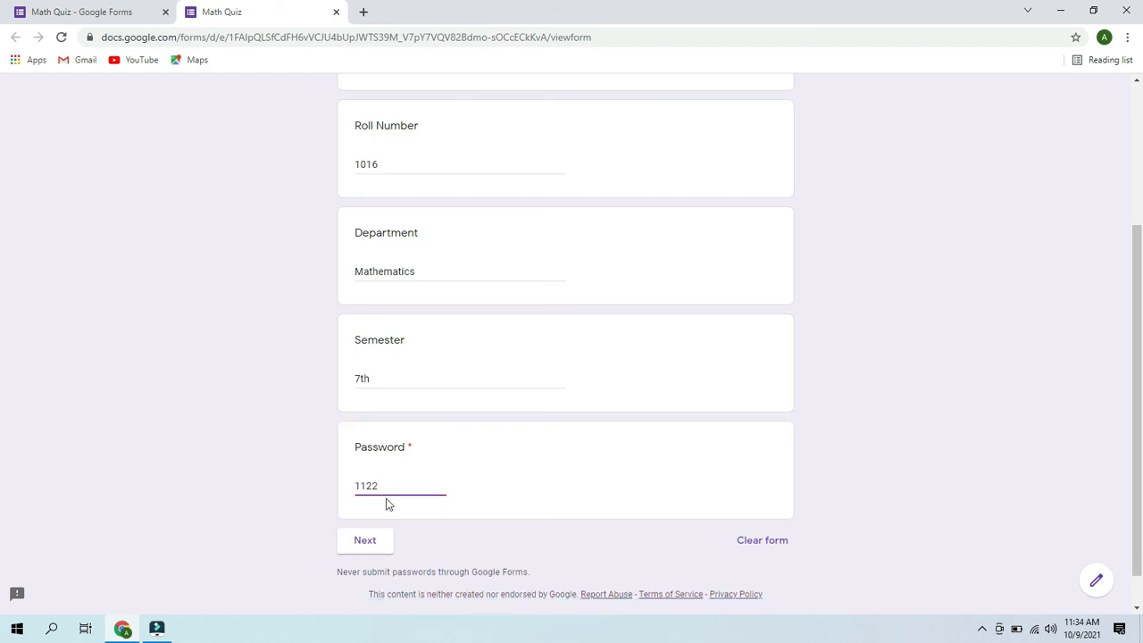
click(362, 542)
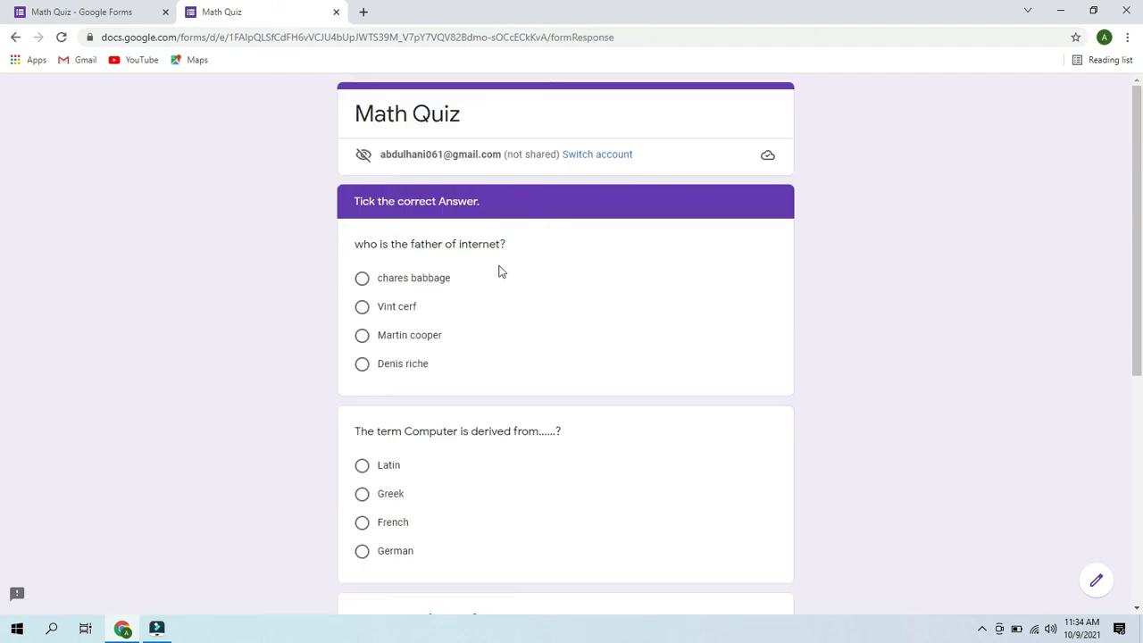
- Answer Vint cerf, Latin, Word wide web and Random access memory for the four questions
click(363, 313)
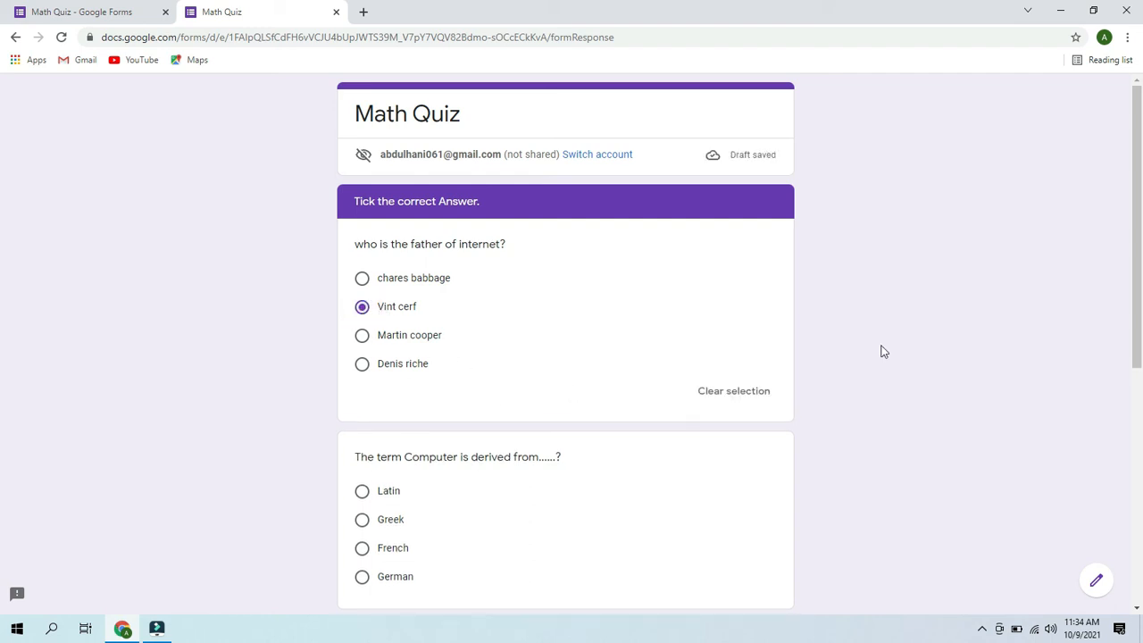
drag(1141, 292, 1142, 351)
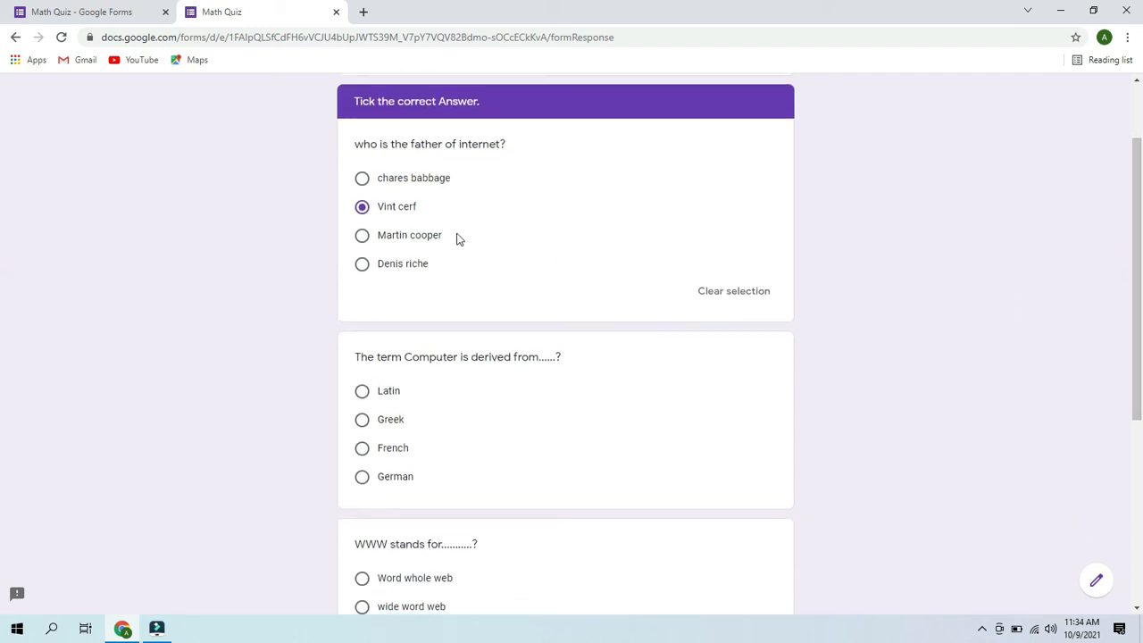
click(363, 237)
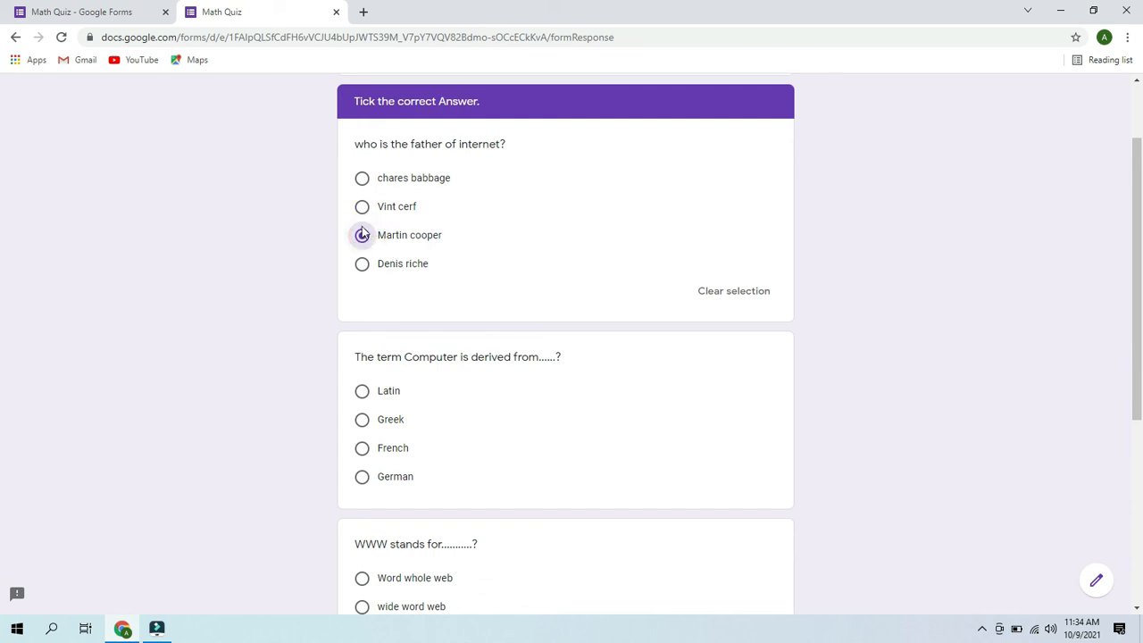
click(362, 208)
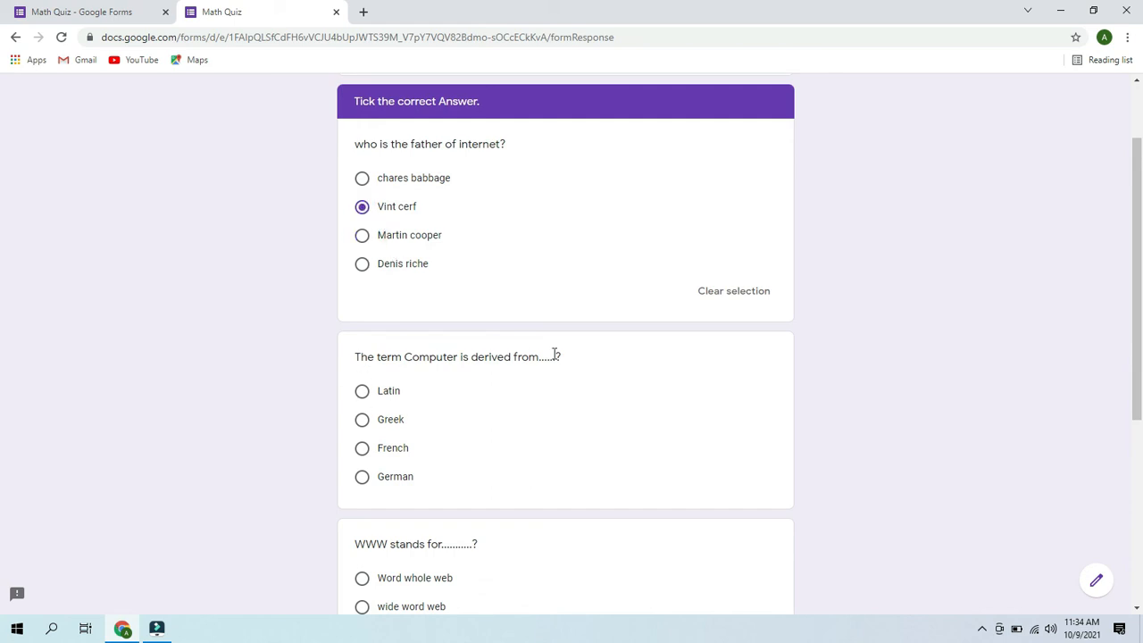
click(362, 393)
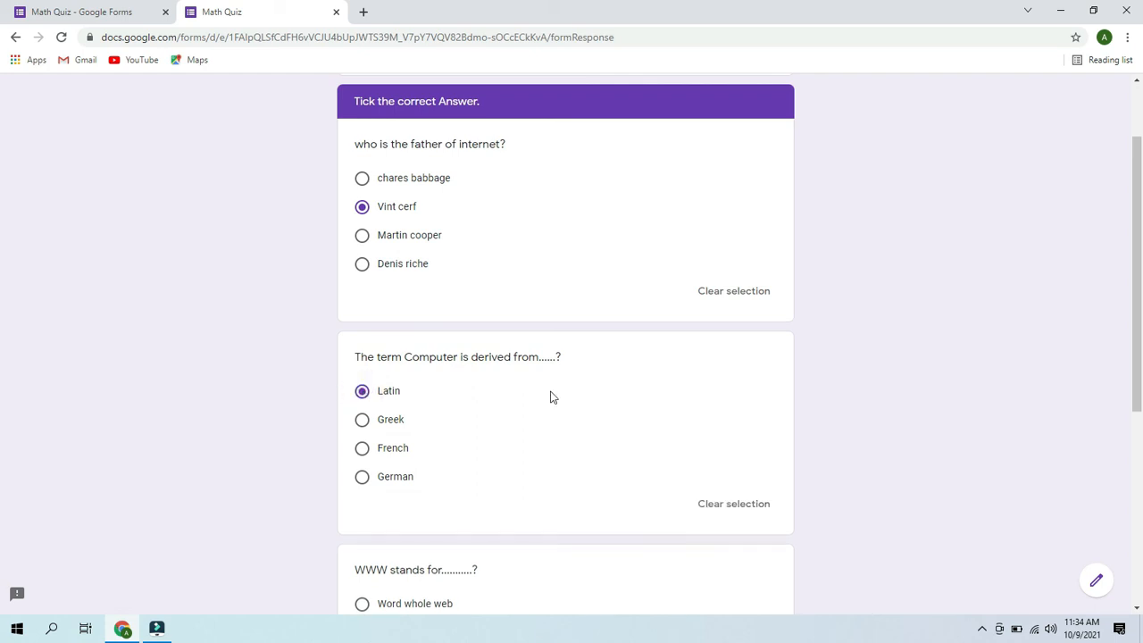
drag(1142, 336, 1142, 464)
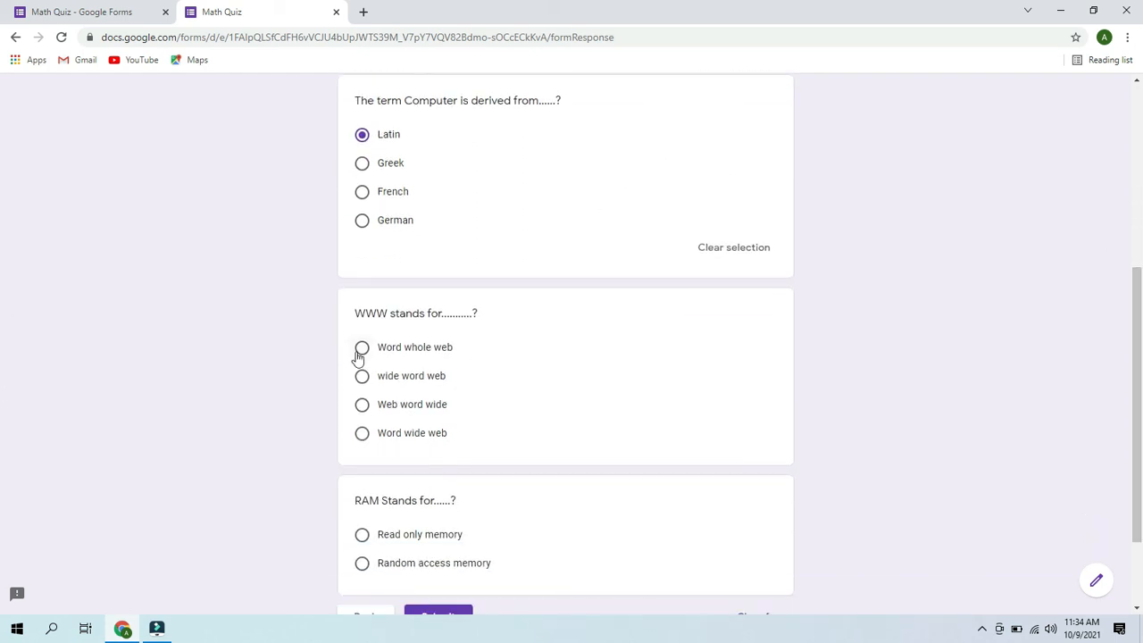
click(362, 436)
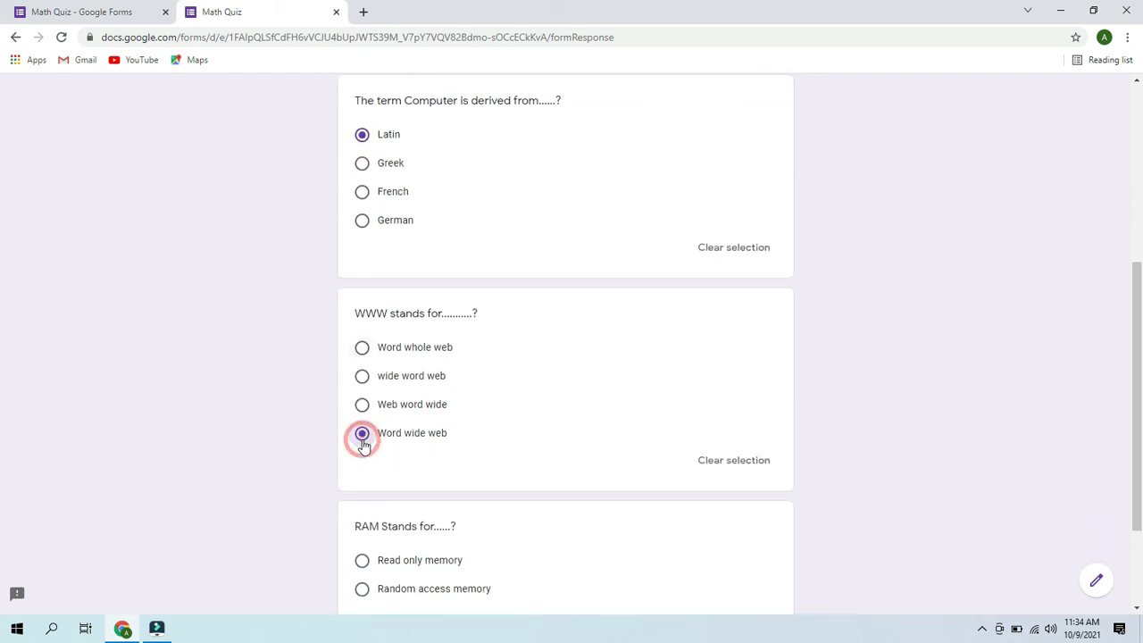
drag(1142, 369, 1142, 527)
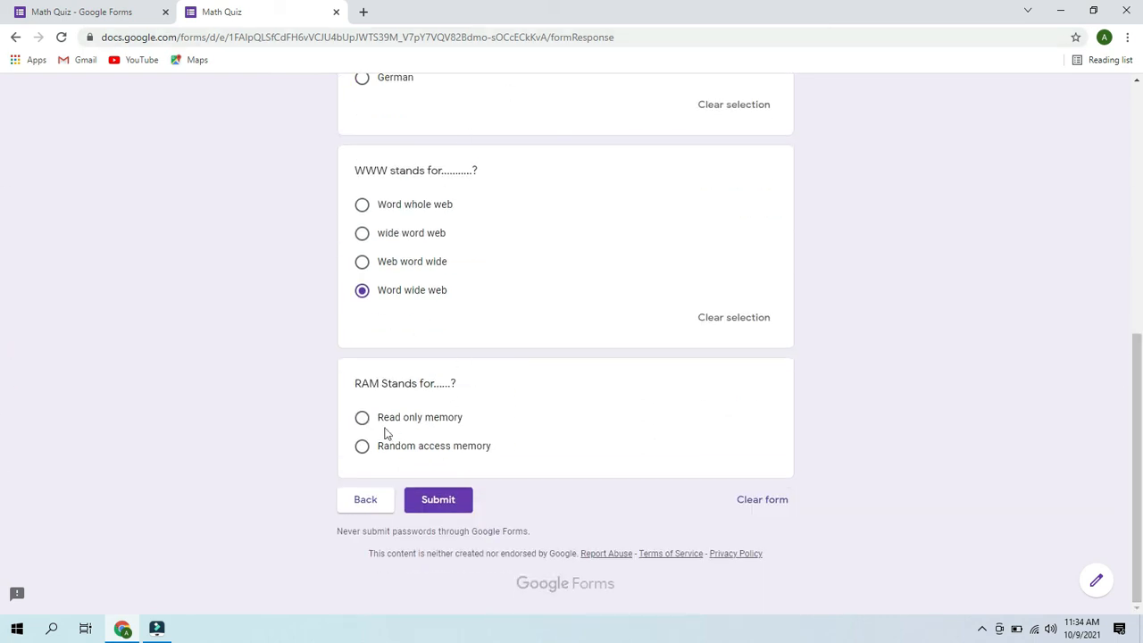
click(362, 448)
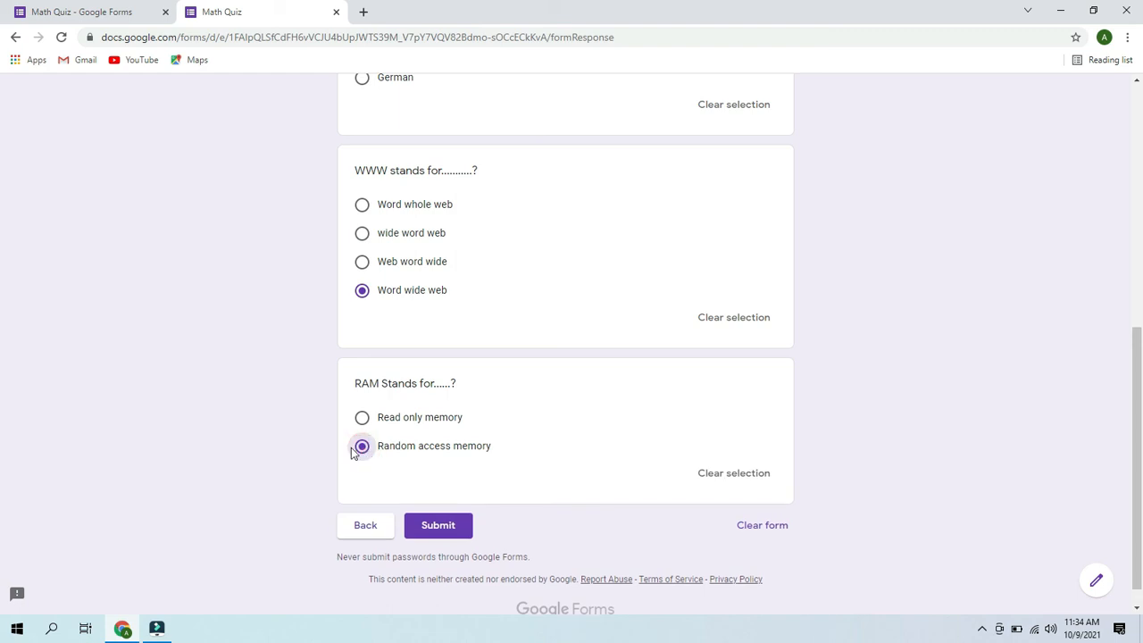
- Submit the quiz response and return to the form editor
drag(1138, 454, 1141, 532)
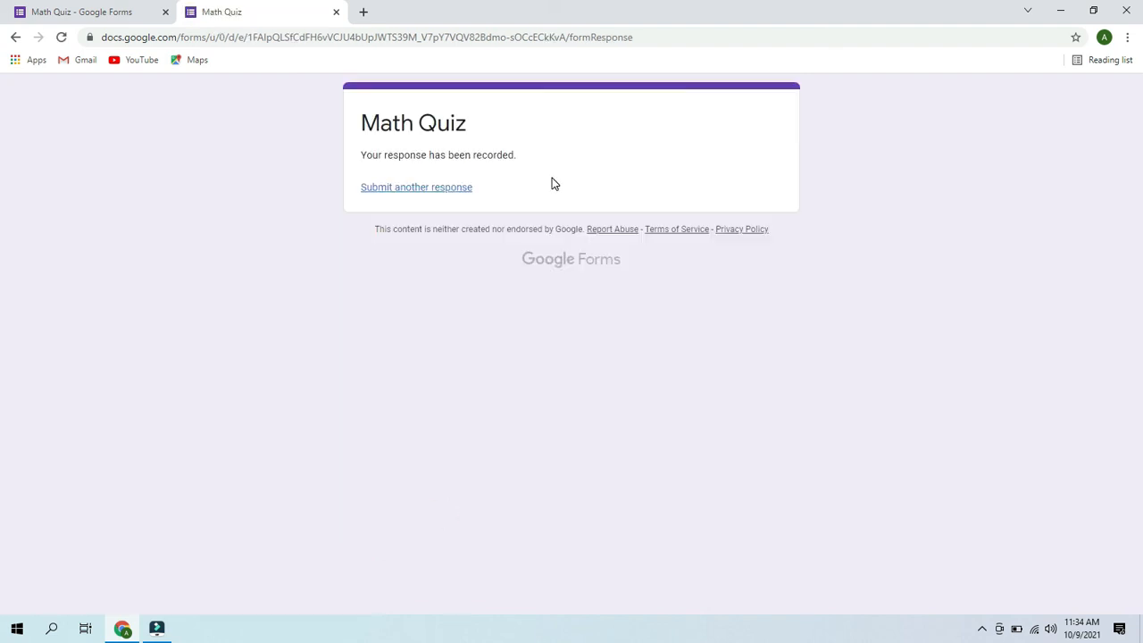
drag(515, 159, 550, 153)
click(85, 10)
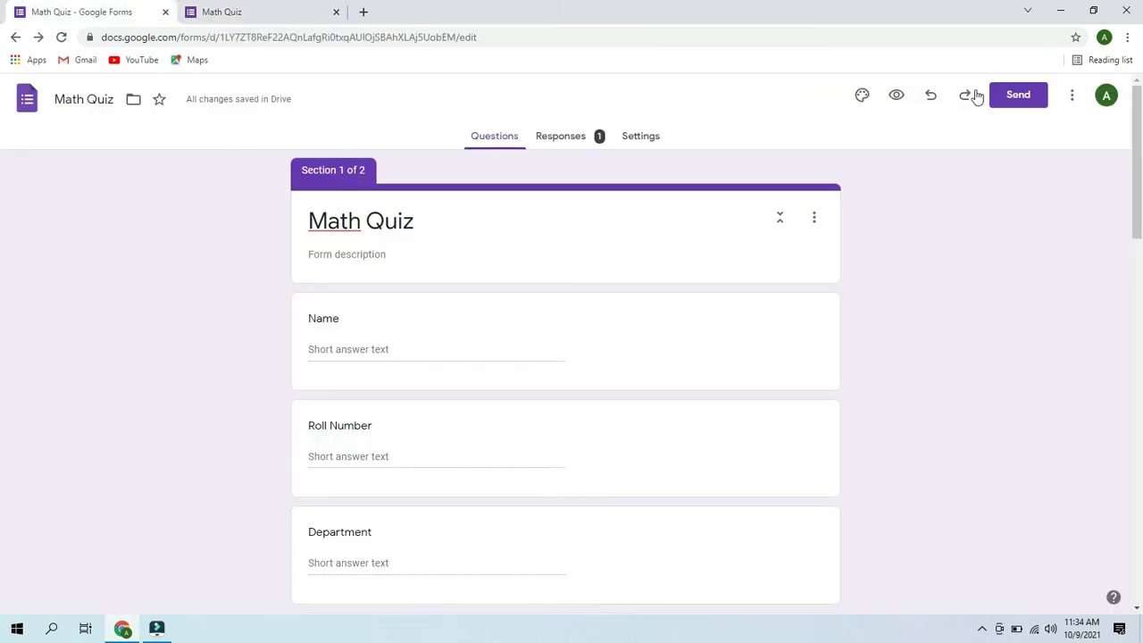
- Set the Math Quiz theme colour to orange and bring up the Send form options
click(861, 95)
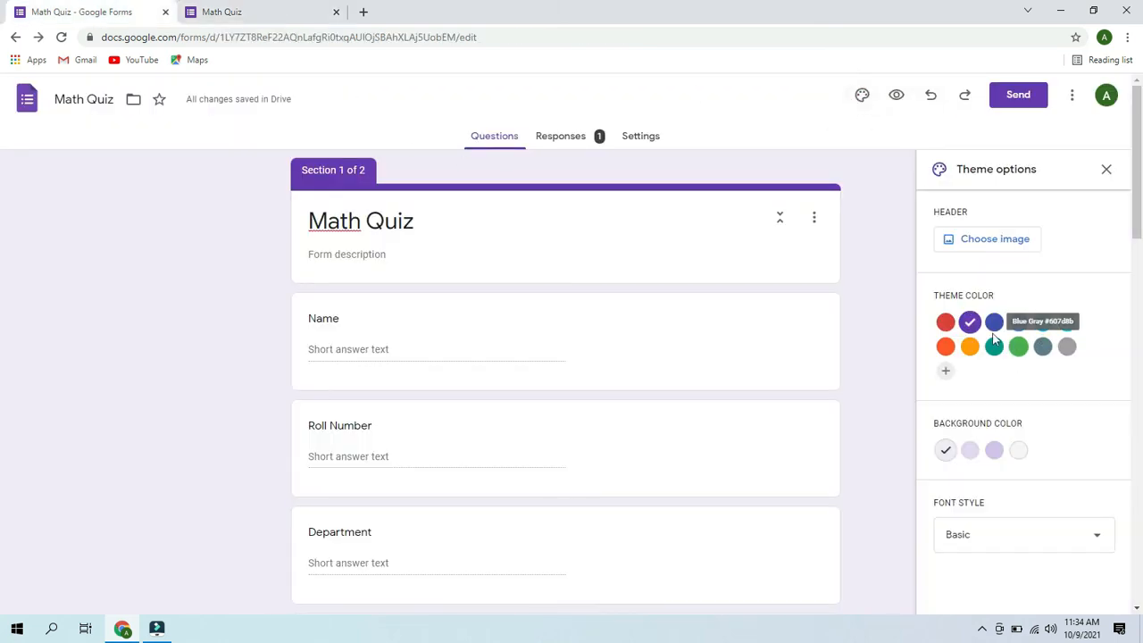
click(1043, 321)
click(1067, 322)
click(971, 349)
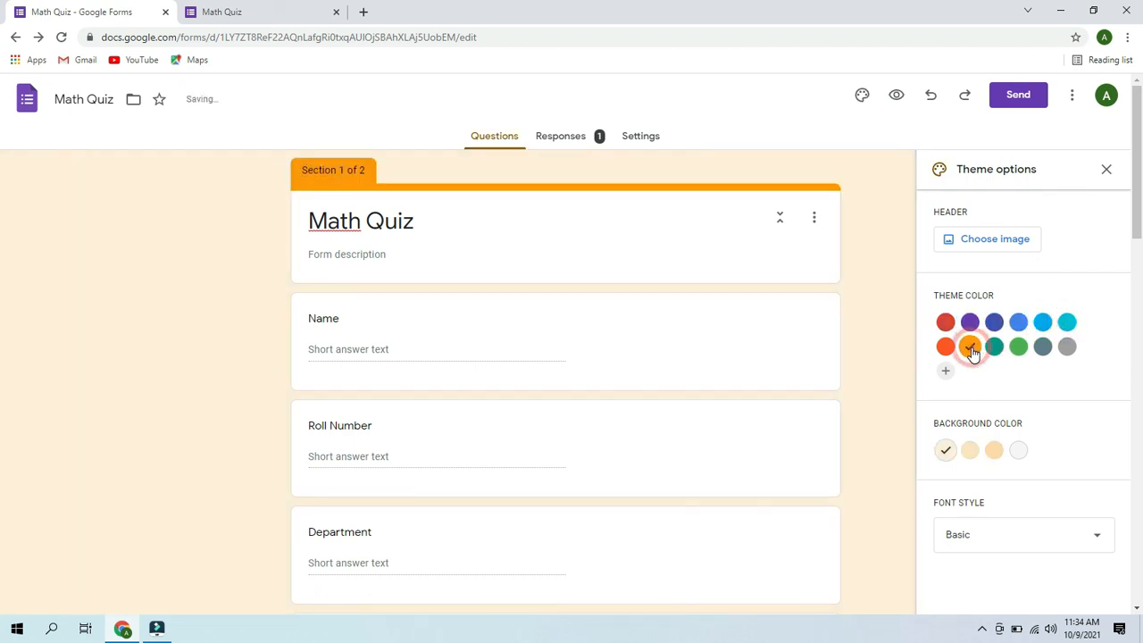
click(882, 285)
click(1027, 100)
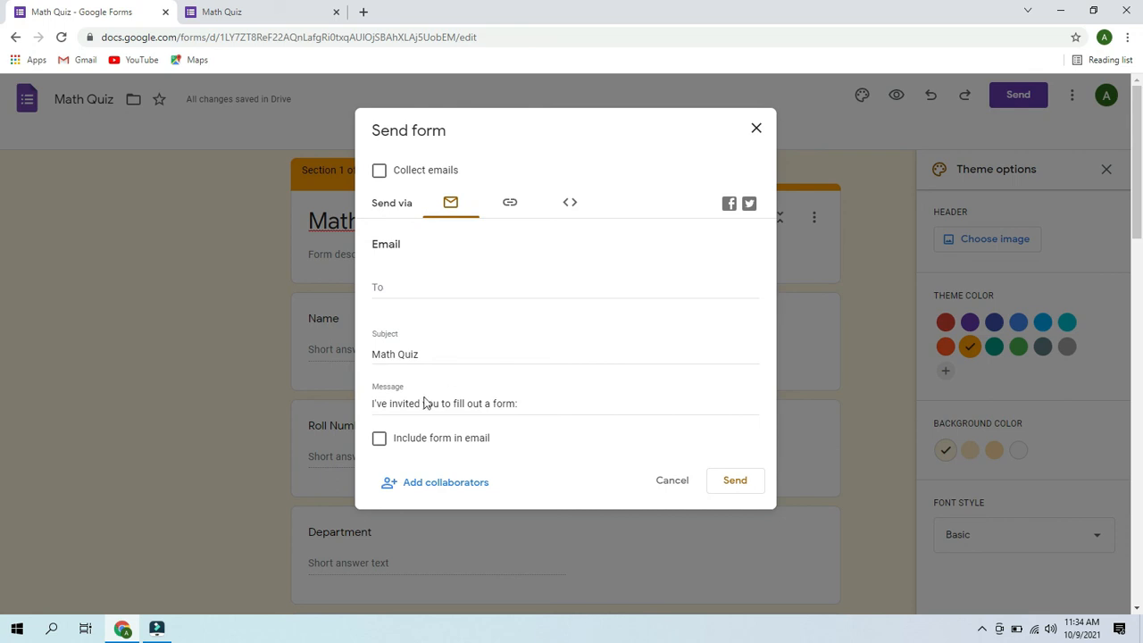
- Copy the Math Quiz shareable link from the Send dialog, then close the dialog
click(508, 204)
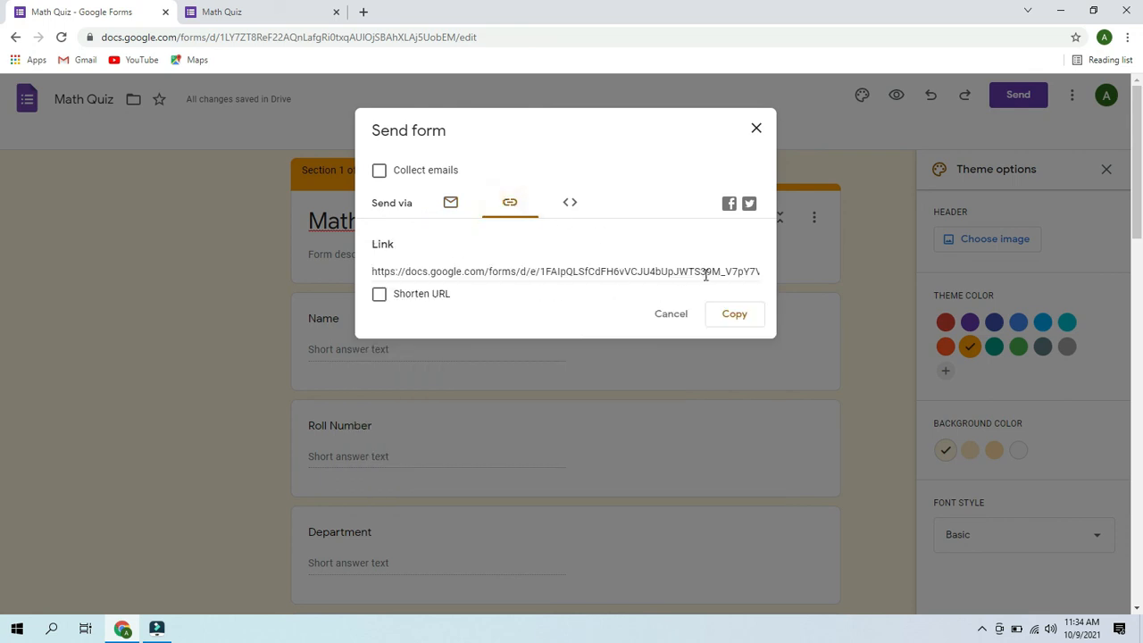
click(735, 318)
click(736, 317)
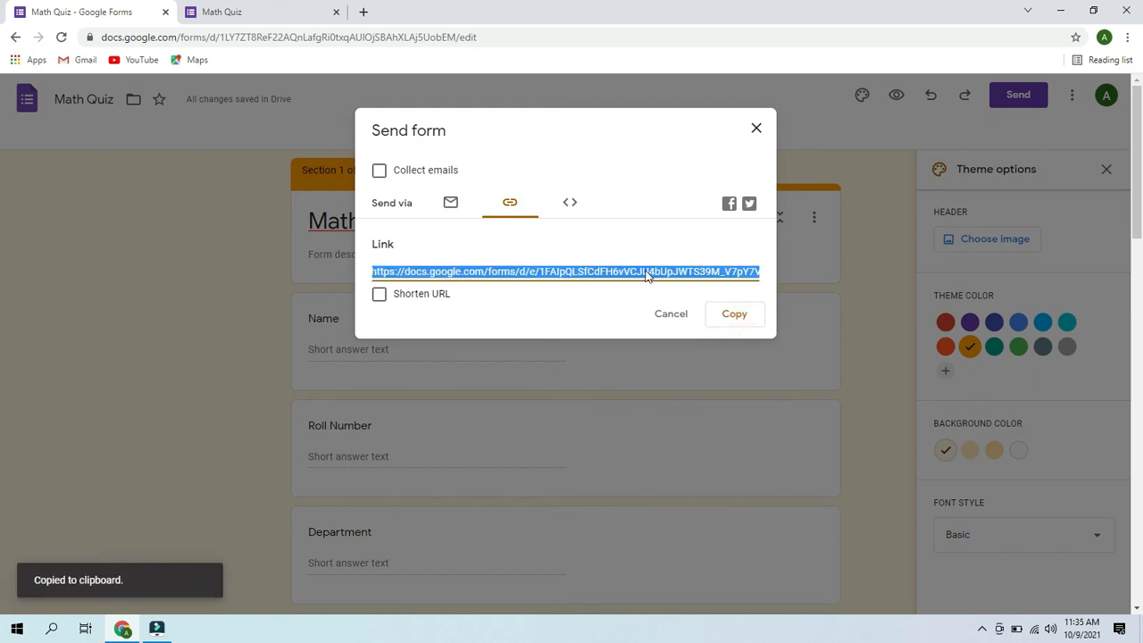
click(569, 204)
click(570, 205)
click(452, 204)
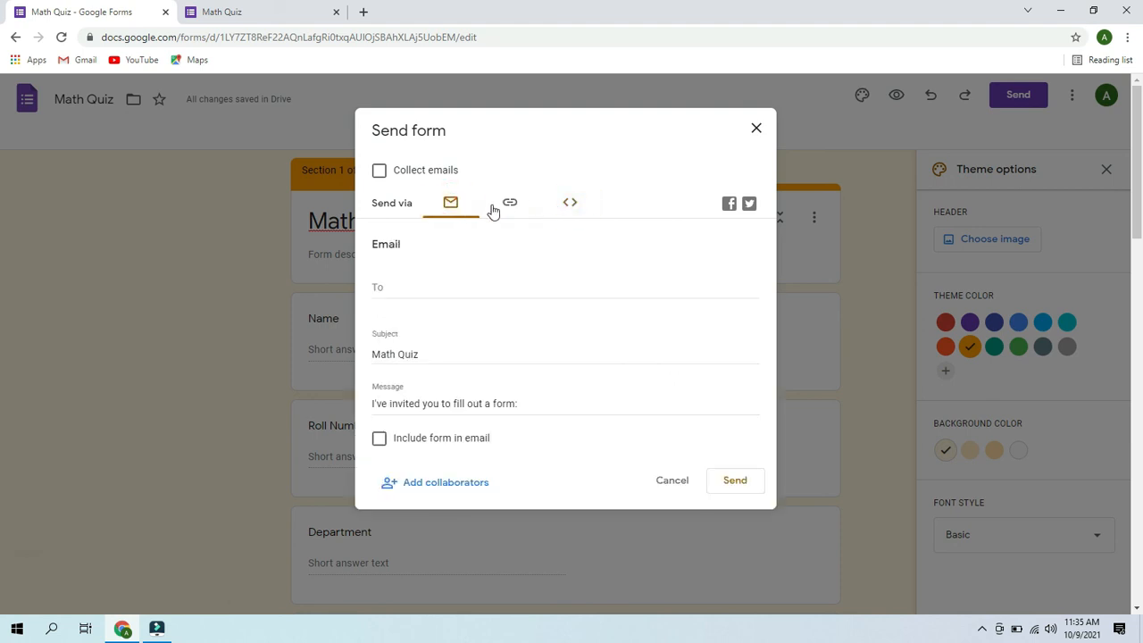
click(521, 206)
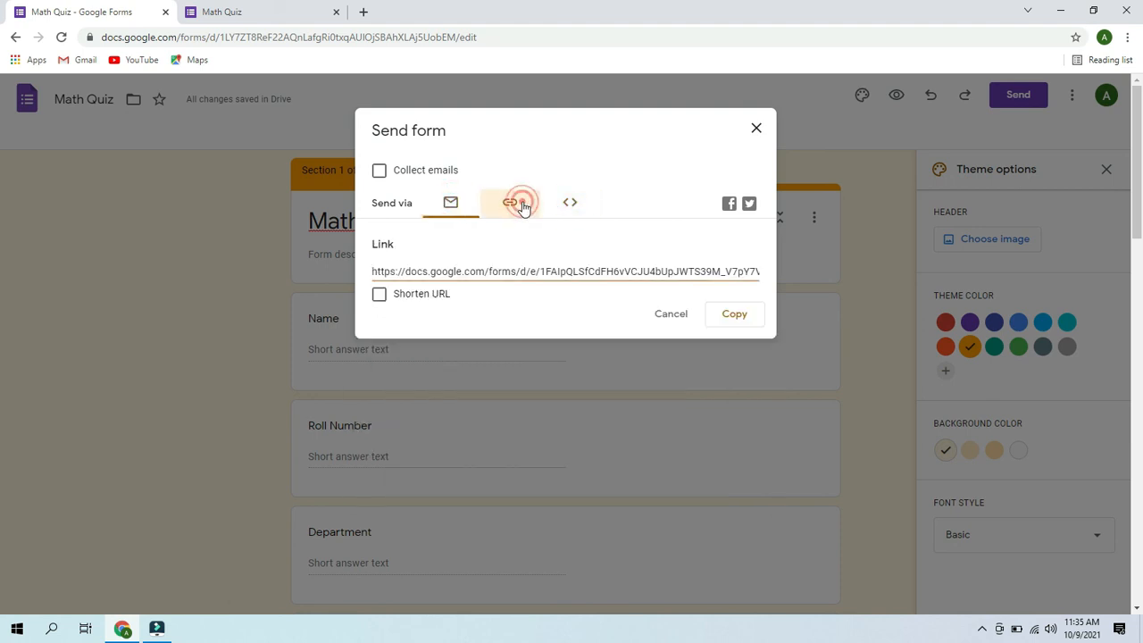
click(741, 317)
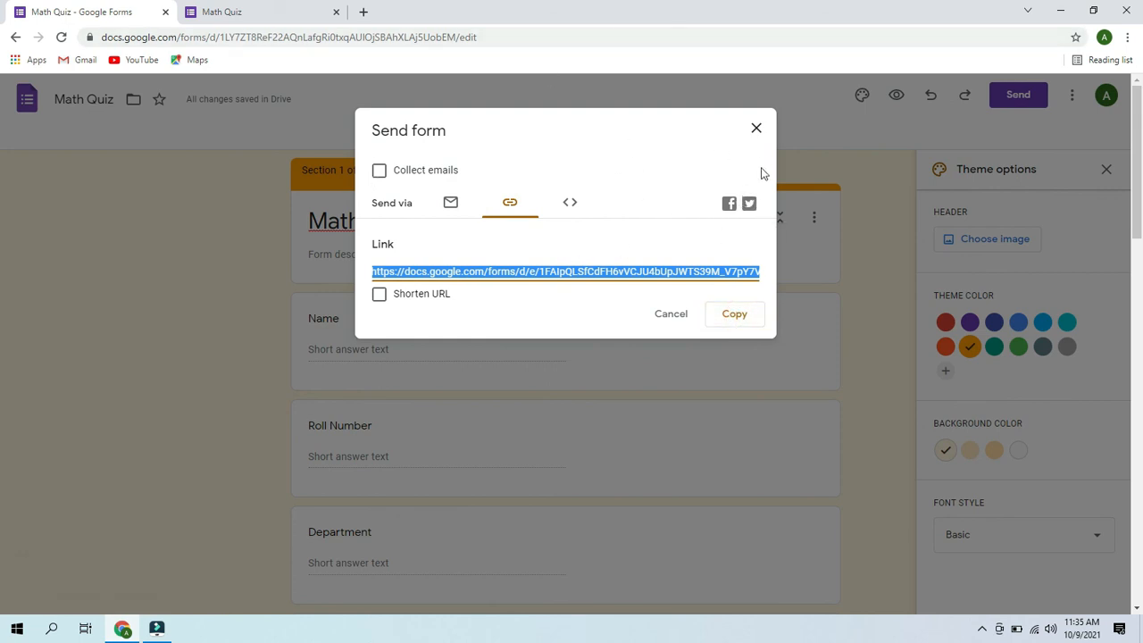
click(755, 130)
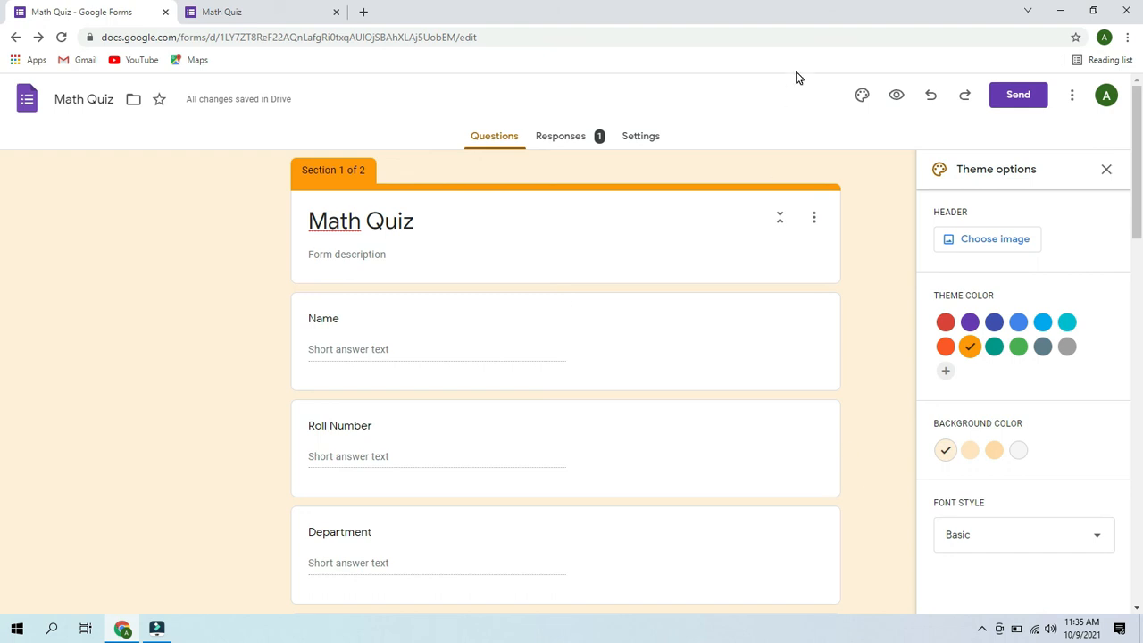
- Scroll through the Math Quiz summary charts for the single submitted response
click(571, 141)
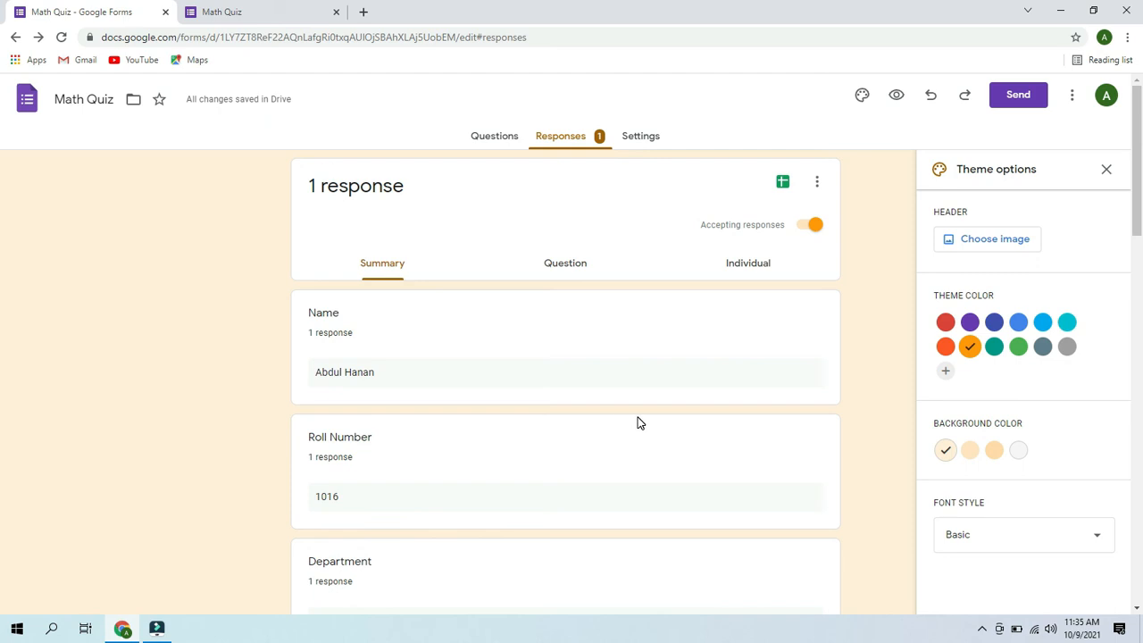
drag(1138, 223, 1137, 400)
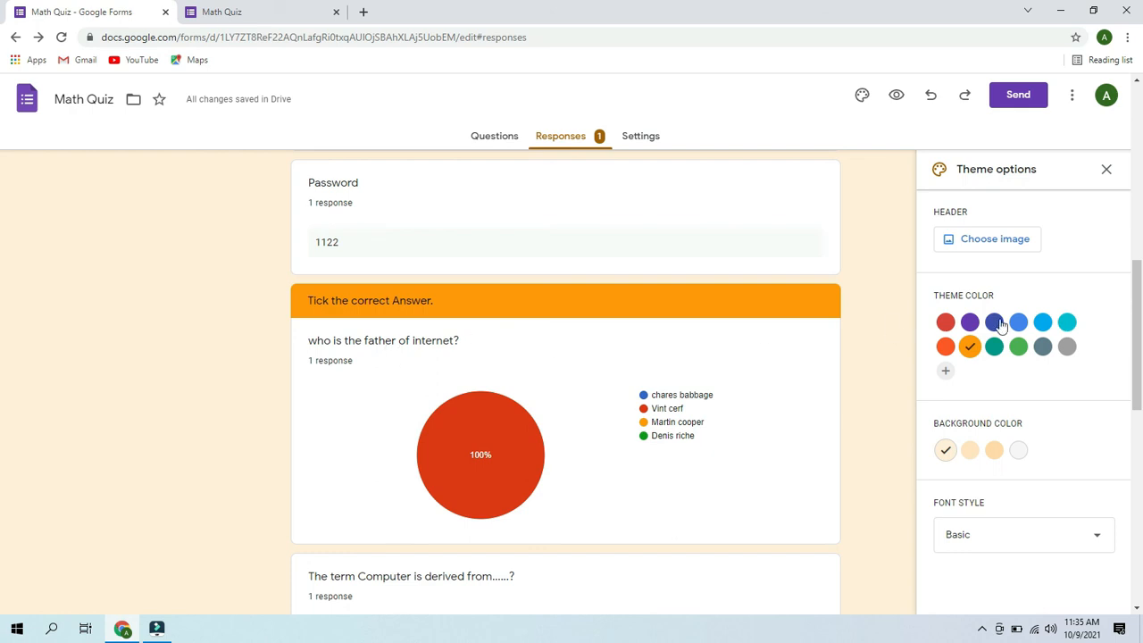
drag(1139, 348, 1140, 557)
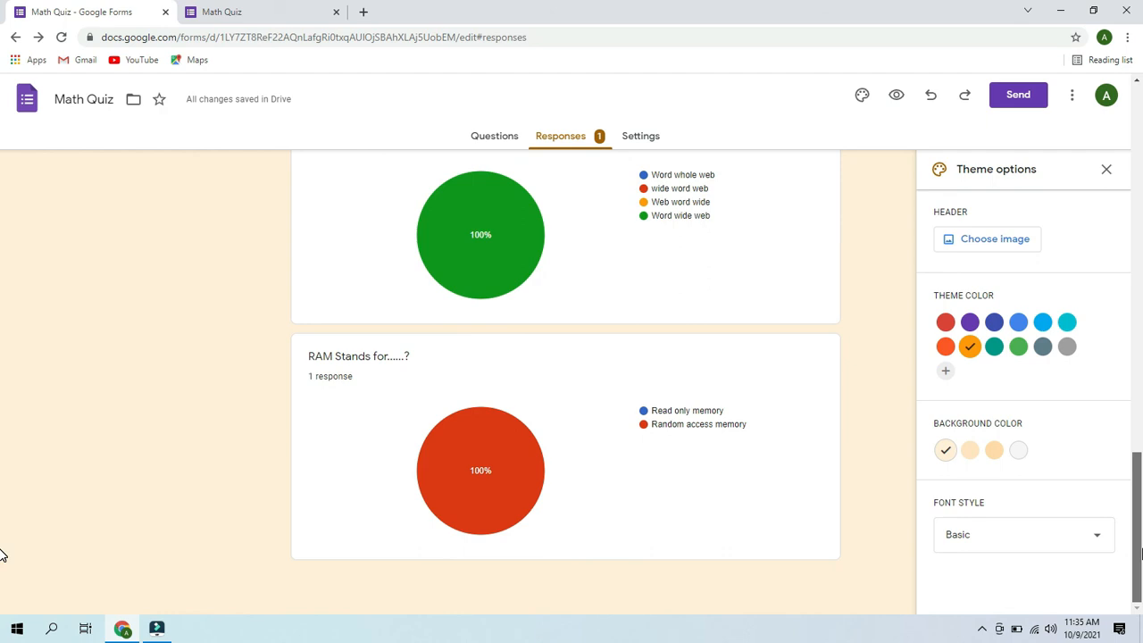
scroll(0, 533, up, 13)
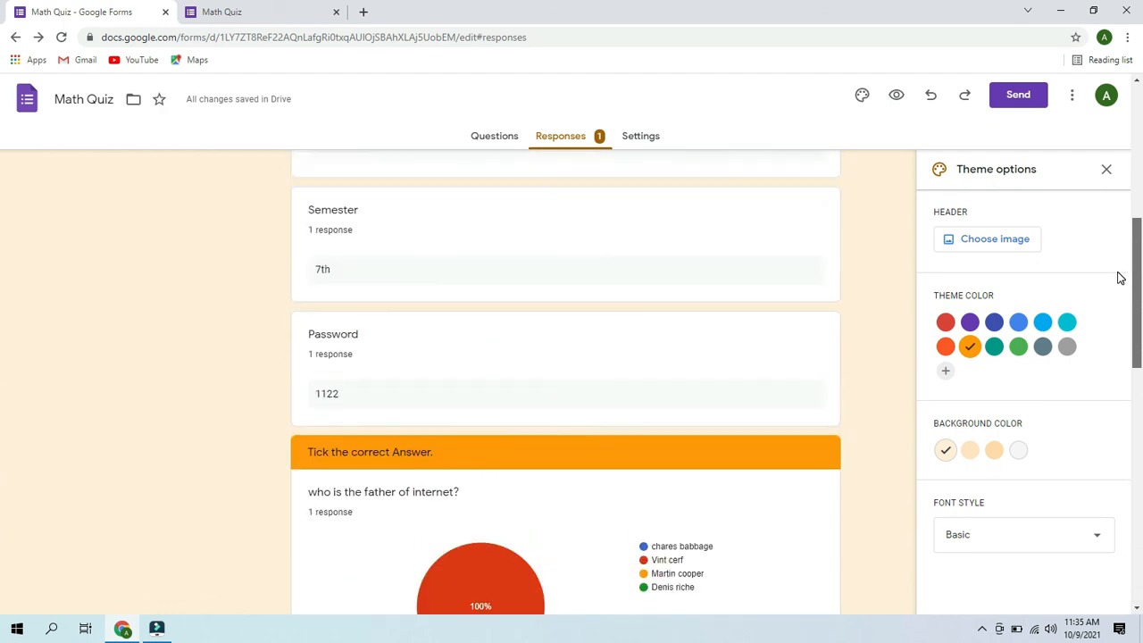
scroll(1103, 190, up, 2)
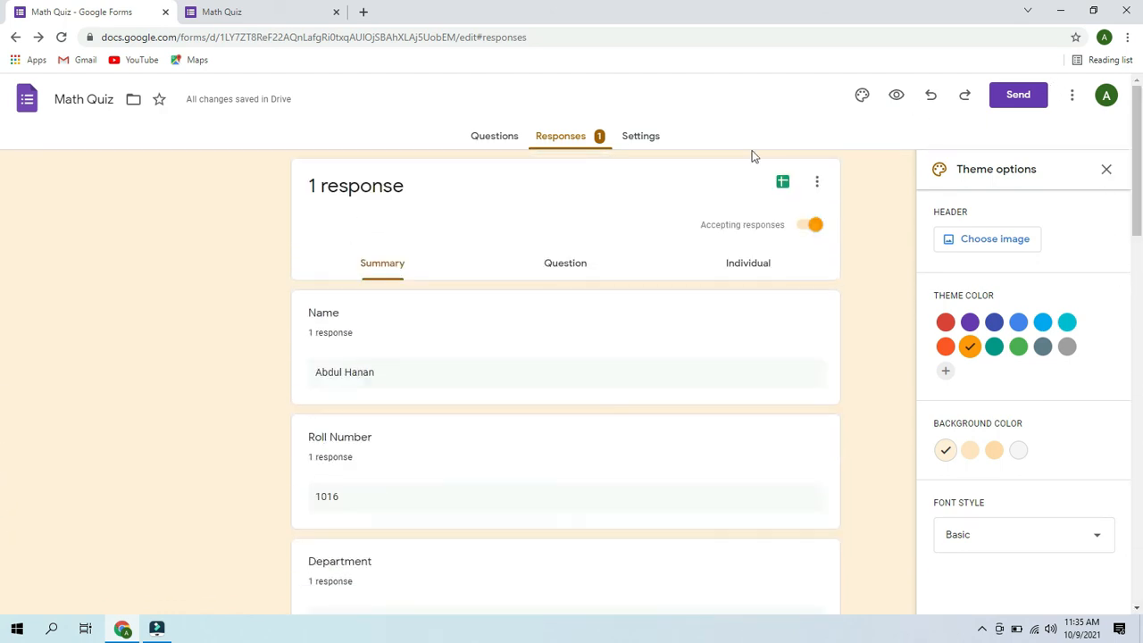
click(782, 184)
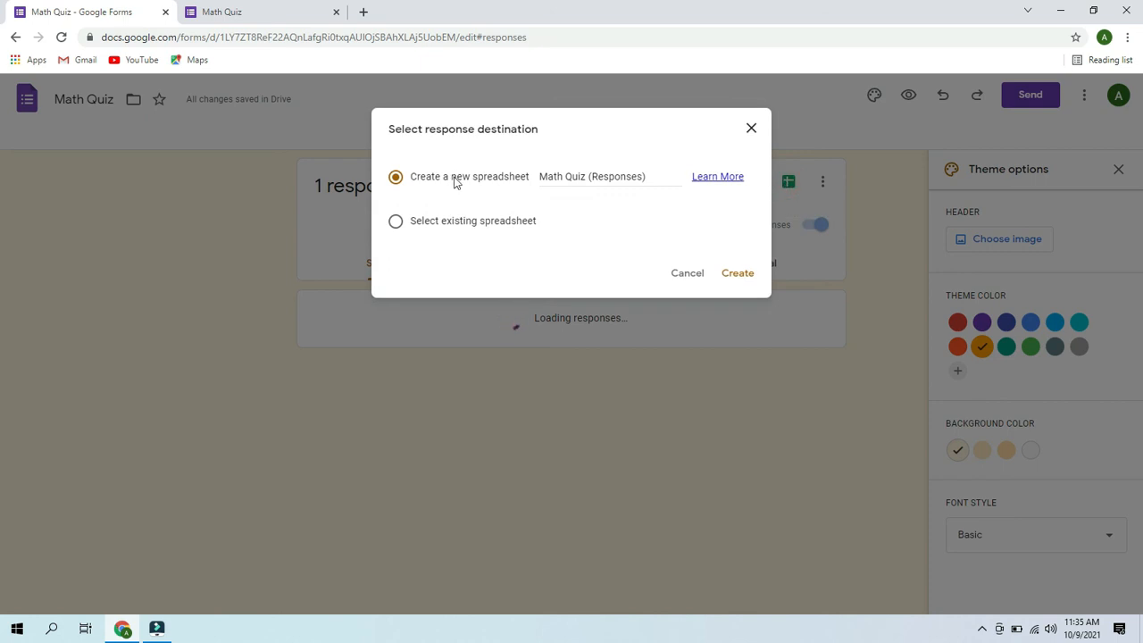
- Create the new 'Math Quiz (Responses)' spreadsheet, then close it and return to the summary
click(736, 274)
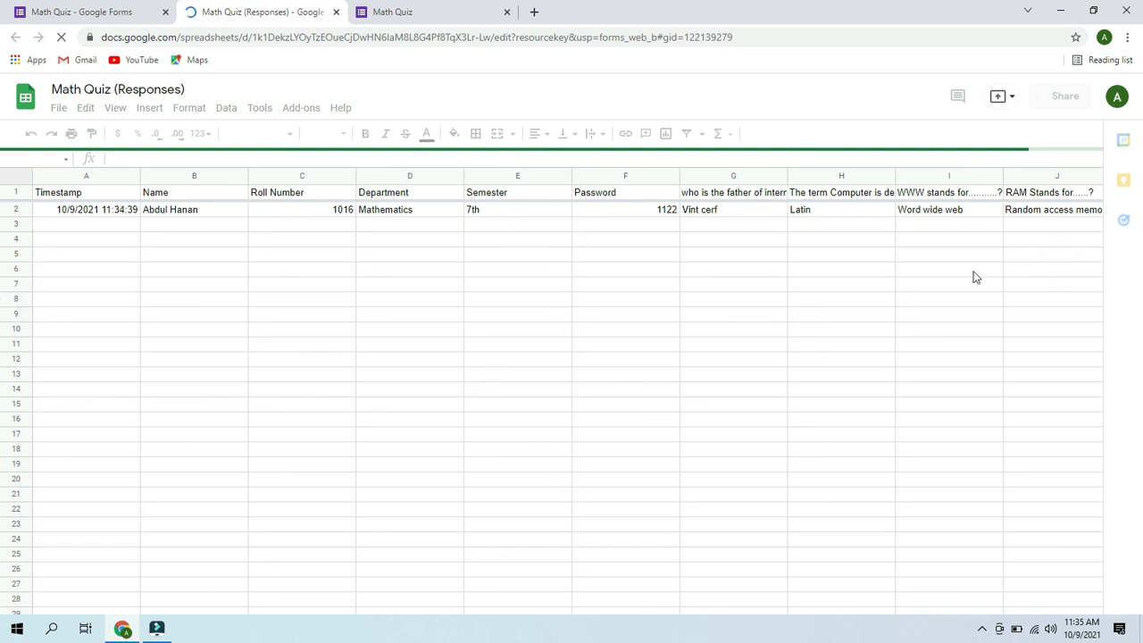
click(337, 12)
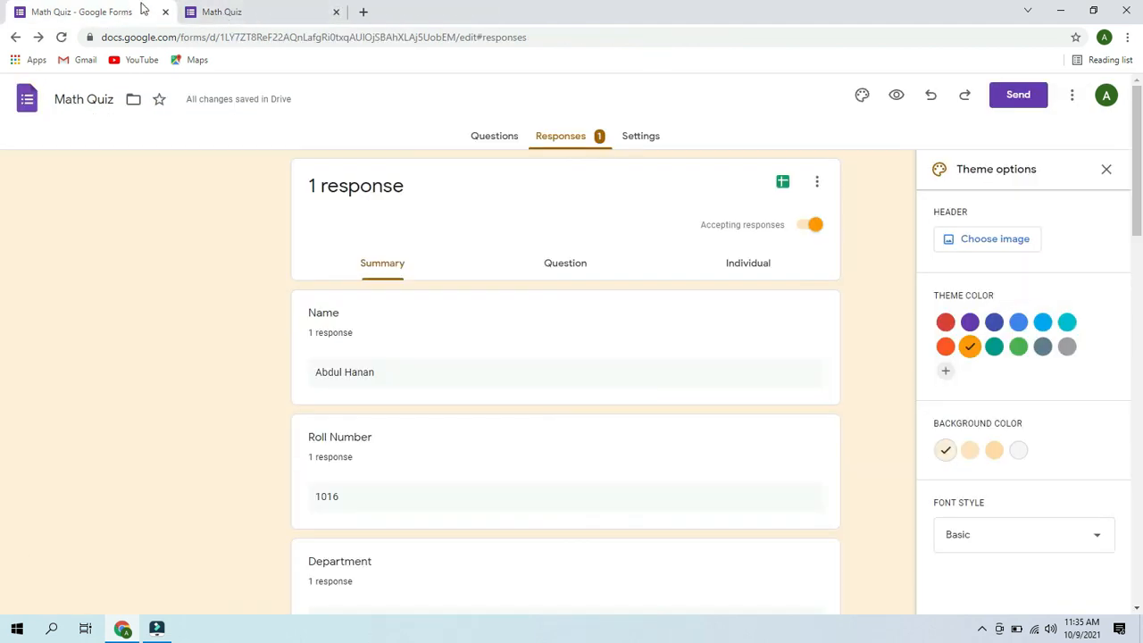
click(224, 9)
click(92, 10)
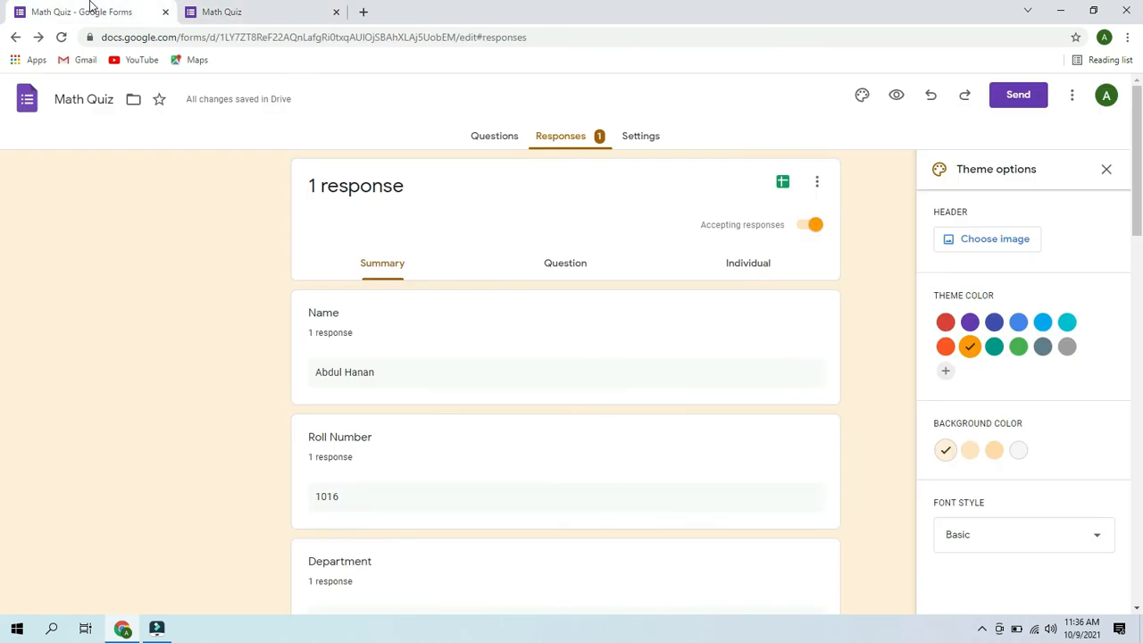